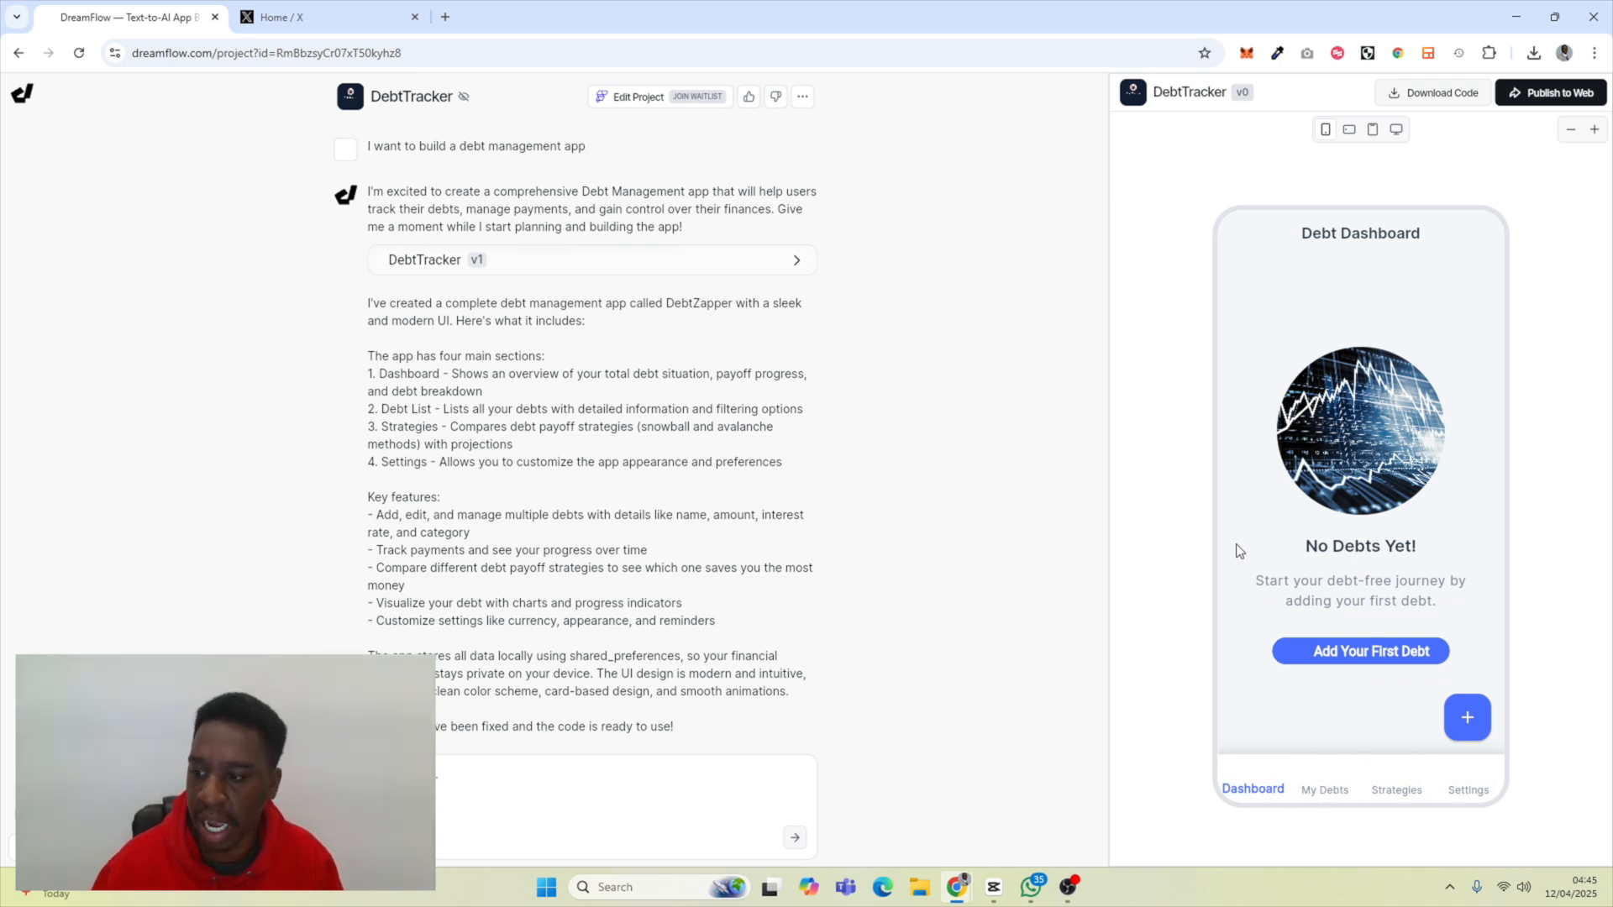
- Look over the My Debts page and the Avalanche and Snowball descriptions on the Strategies page in the app preview
{"action": "left_click", "coordinate": [1322, 786]}
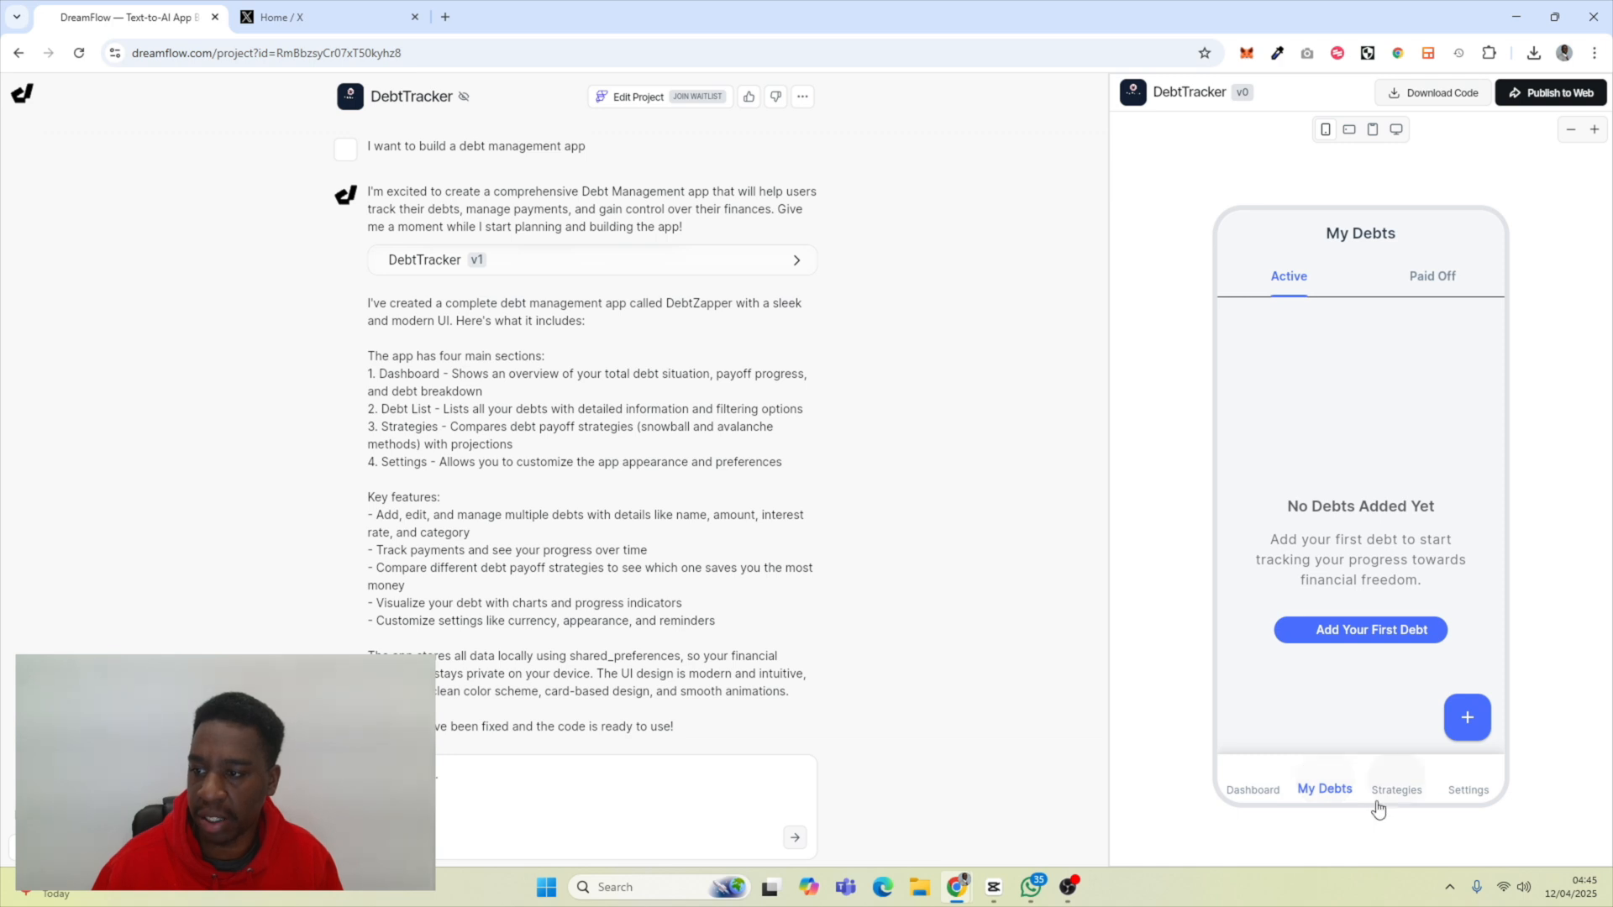
{"action": "left_click", "coordinate": [1405, 797]}
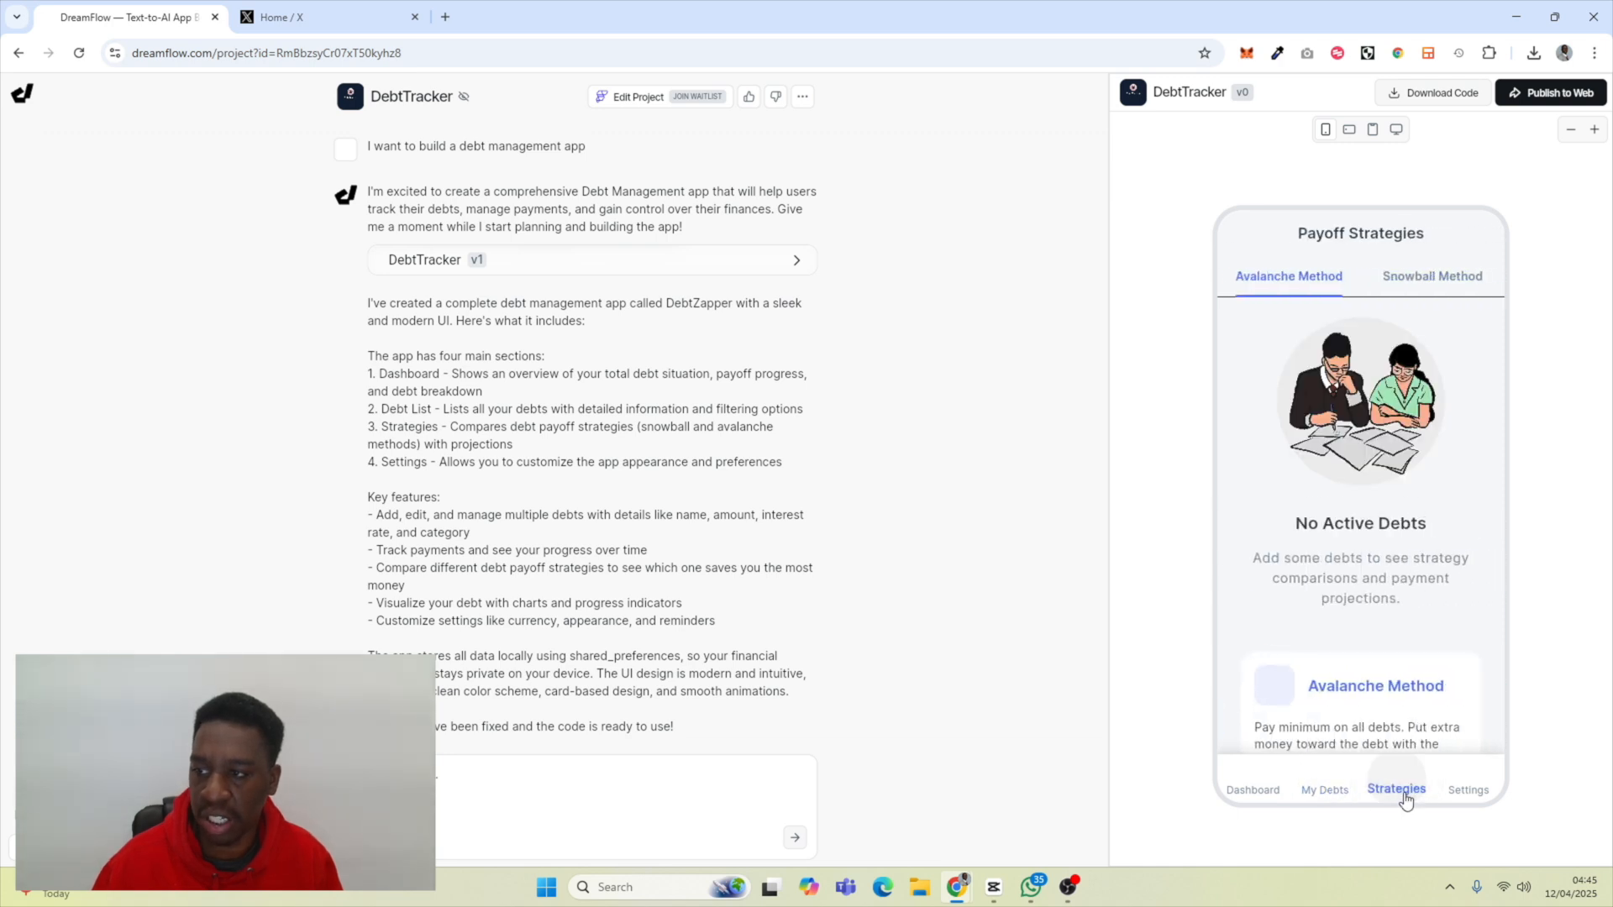
{"action": "scroll", "coordinate": [1372, 612], "scroll_direction": "down", "scroll_amount": 4}
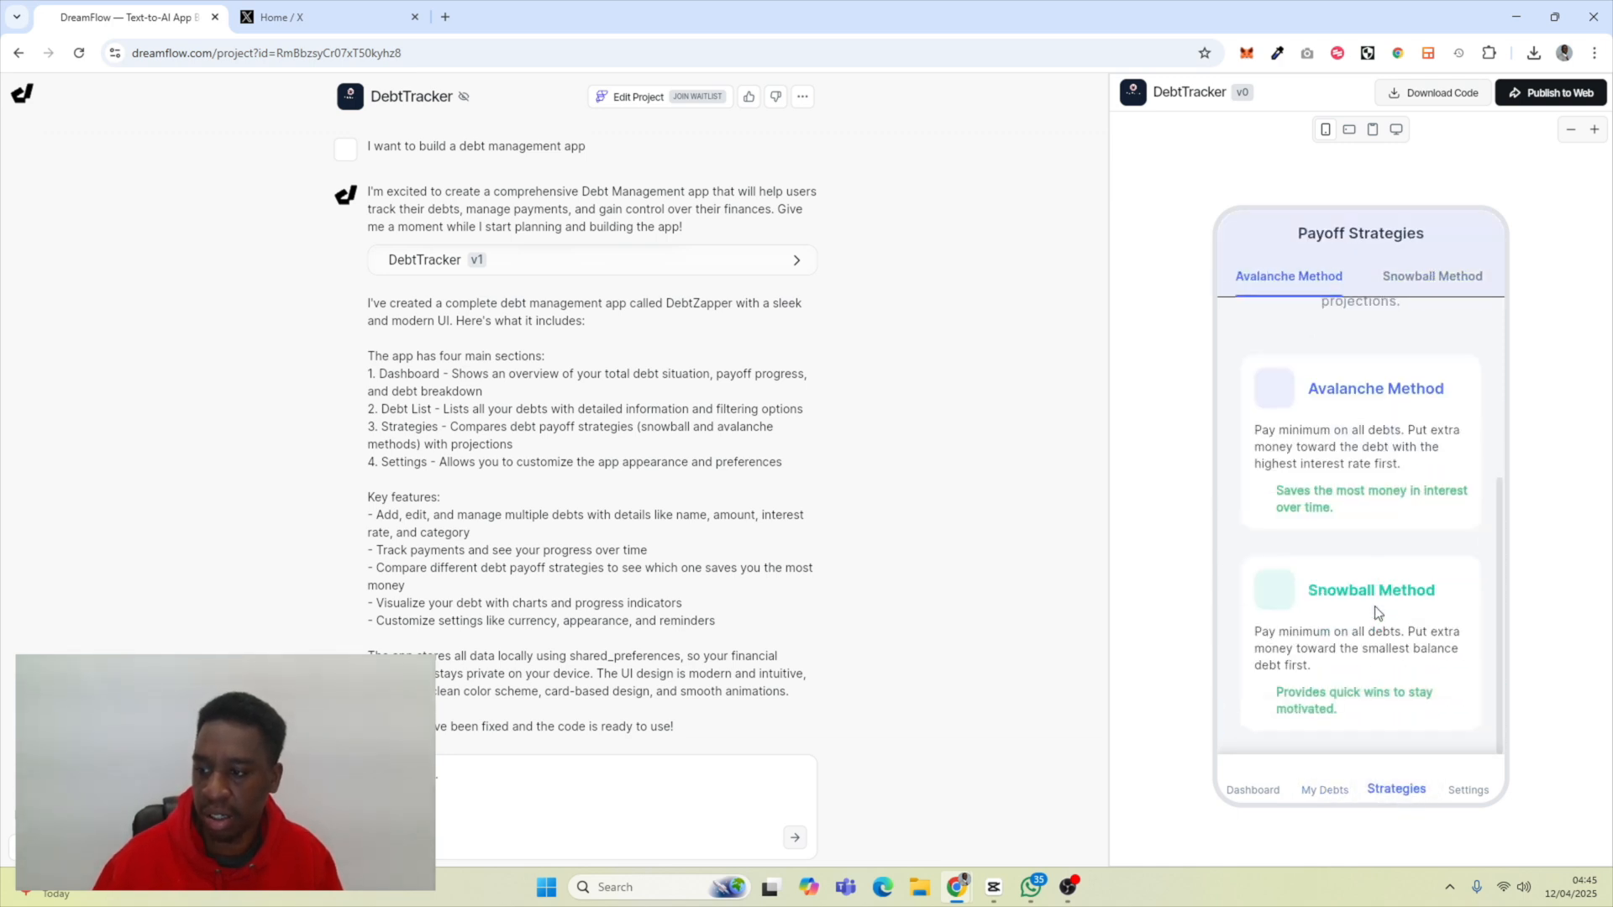
{"action": "scroll", "coordinate": [1360, 674], "scroll_direction": "up", "scroll_amount": 4}
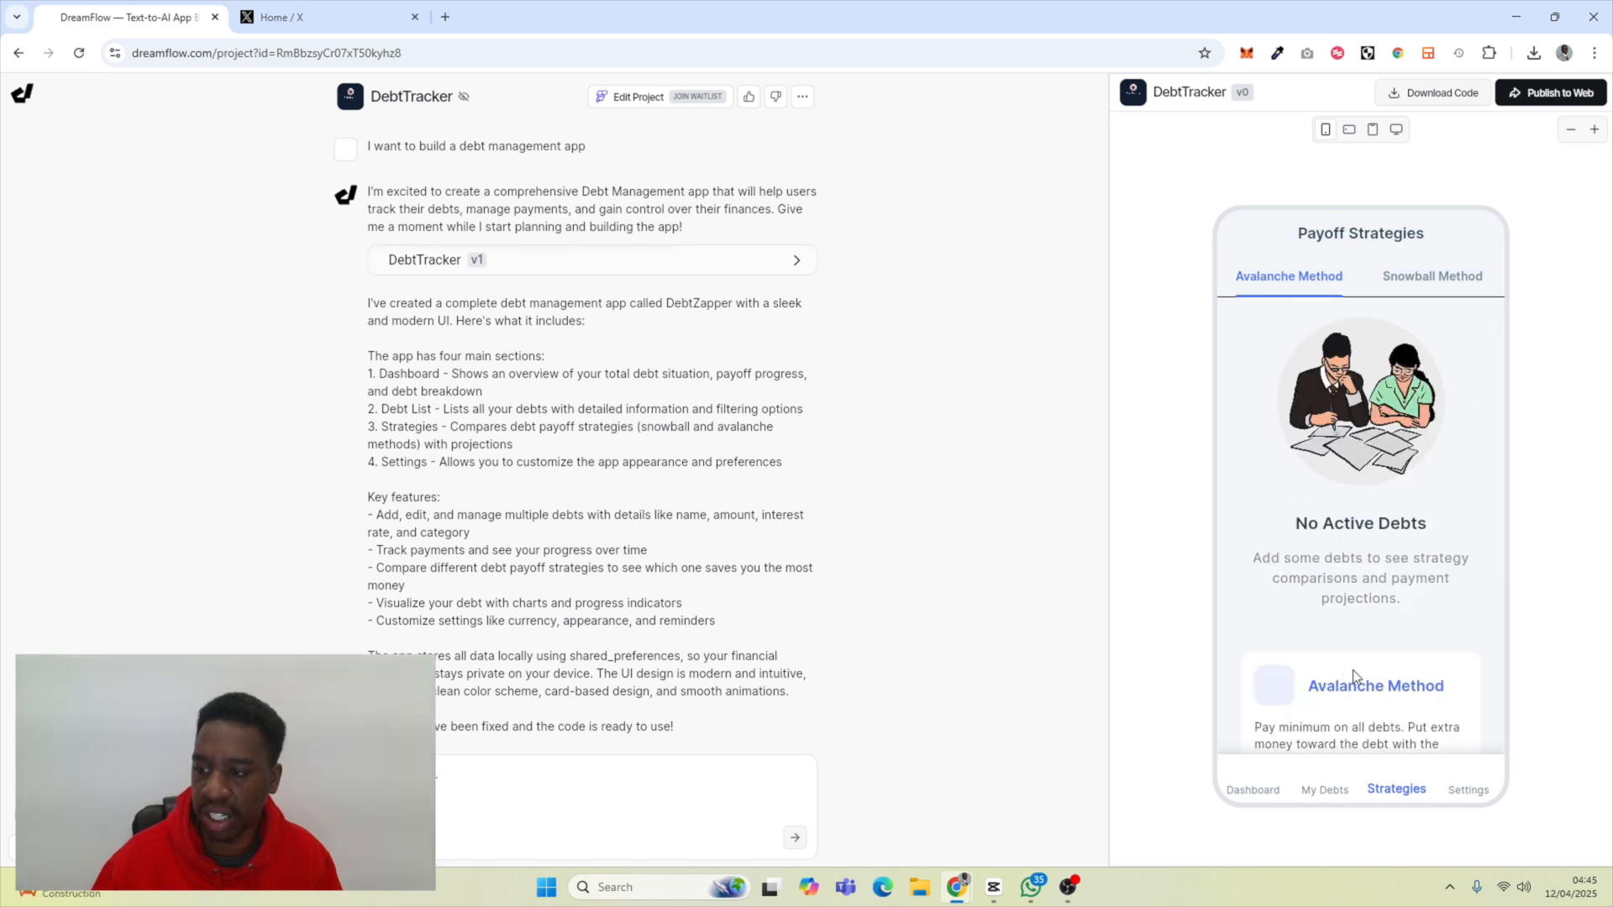
- Test the Dark Mode setting across the preview's pages and switch it back off
{"action": "left_click", "coordinate": [1467, 789]}
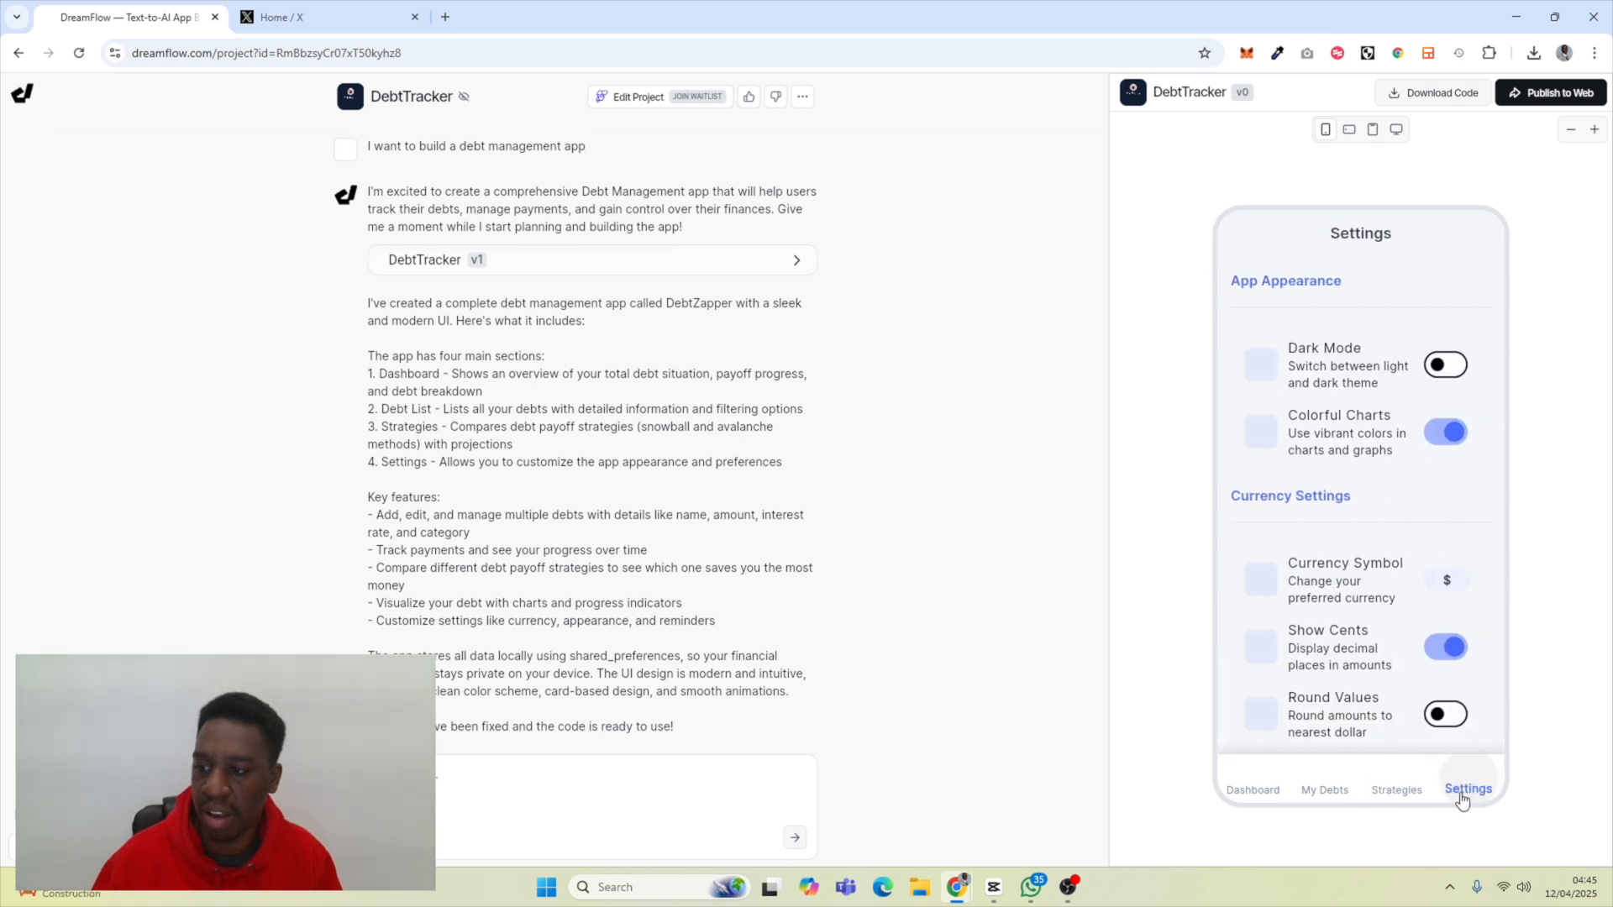
{"action": "left_click", "coordinate": [1439, 374]}
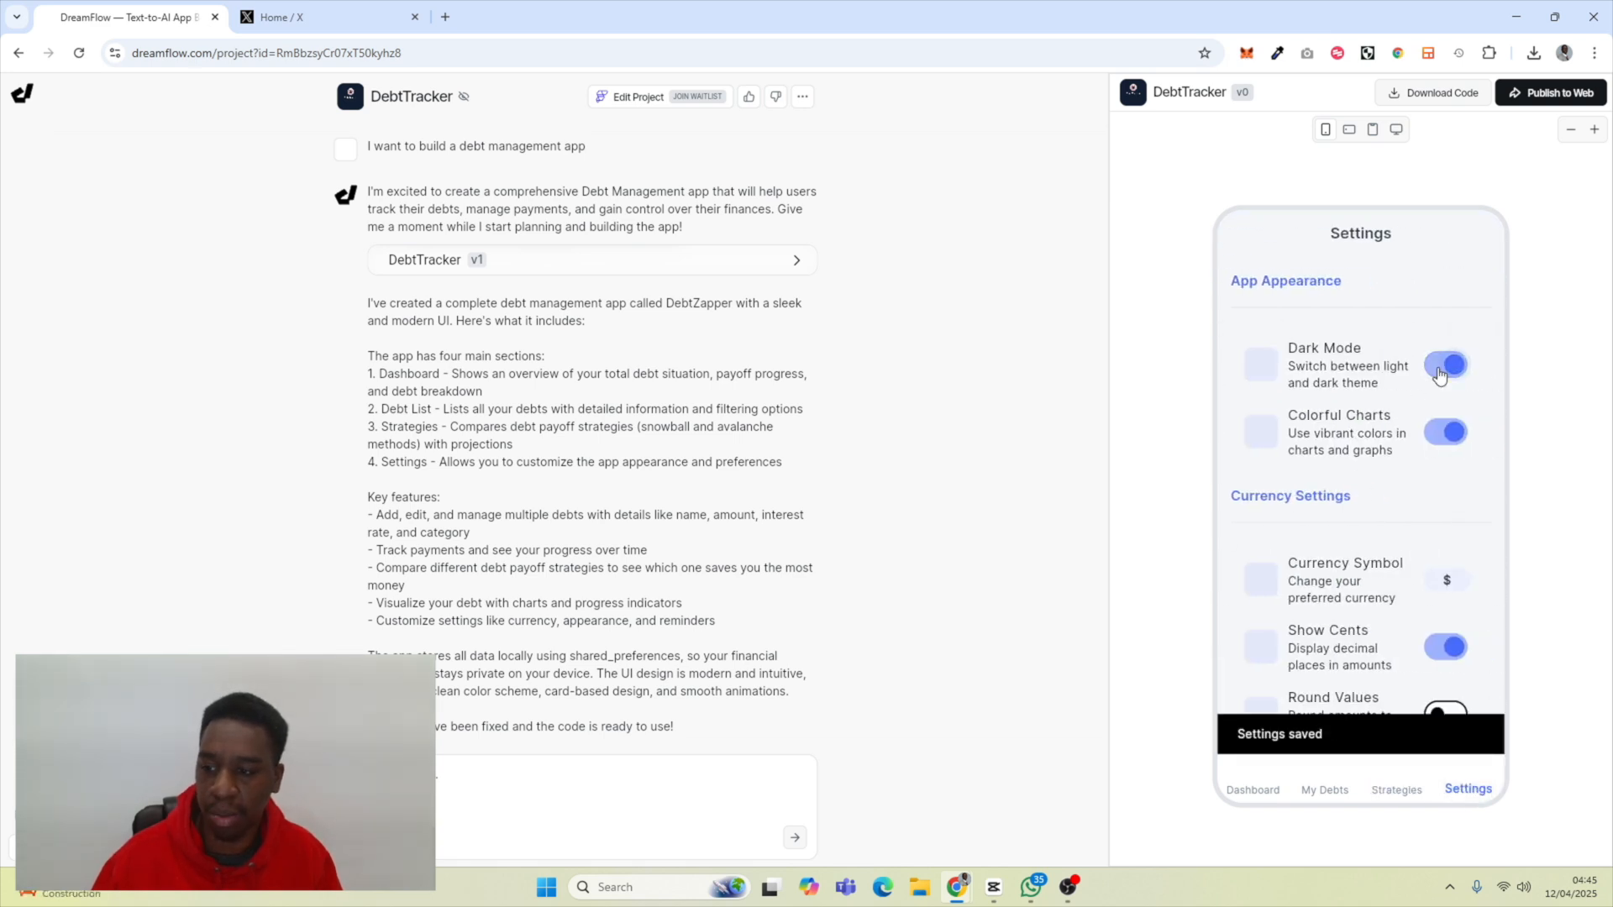
{"action": "left_click", "coordinate": [1396, 789]}
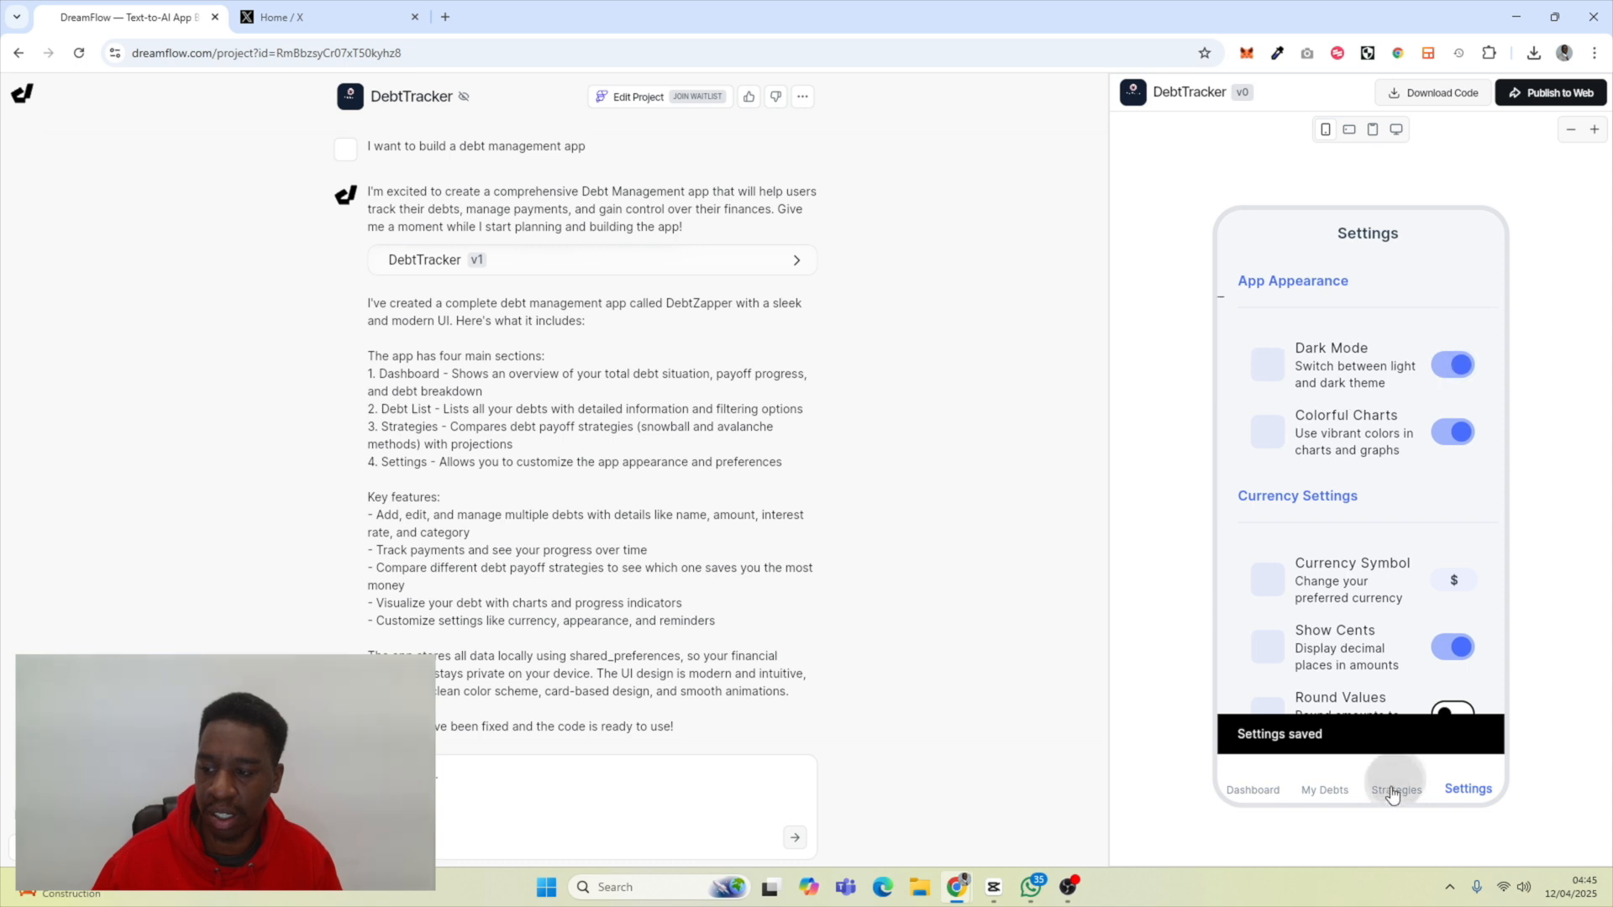
{"action": "left_click", "coordinate": [1328, 789]}
{"action": "left_click", "coordinate": [1263, 791]}
{"action": "left_click", "coordinate": [1468, 790]}
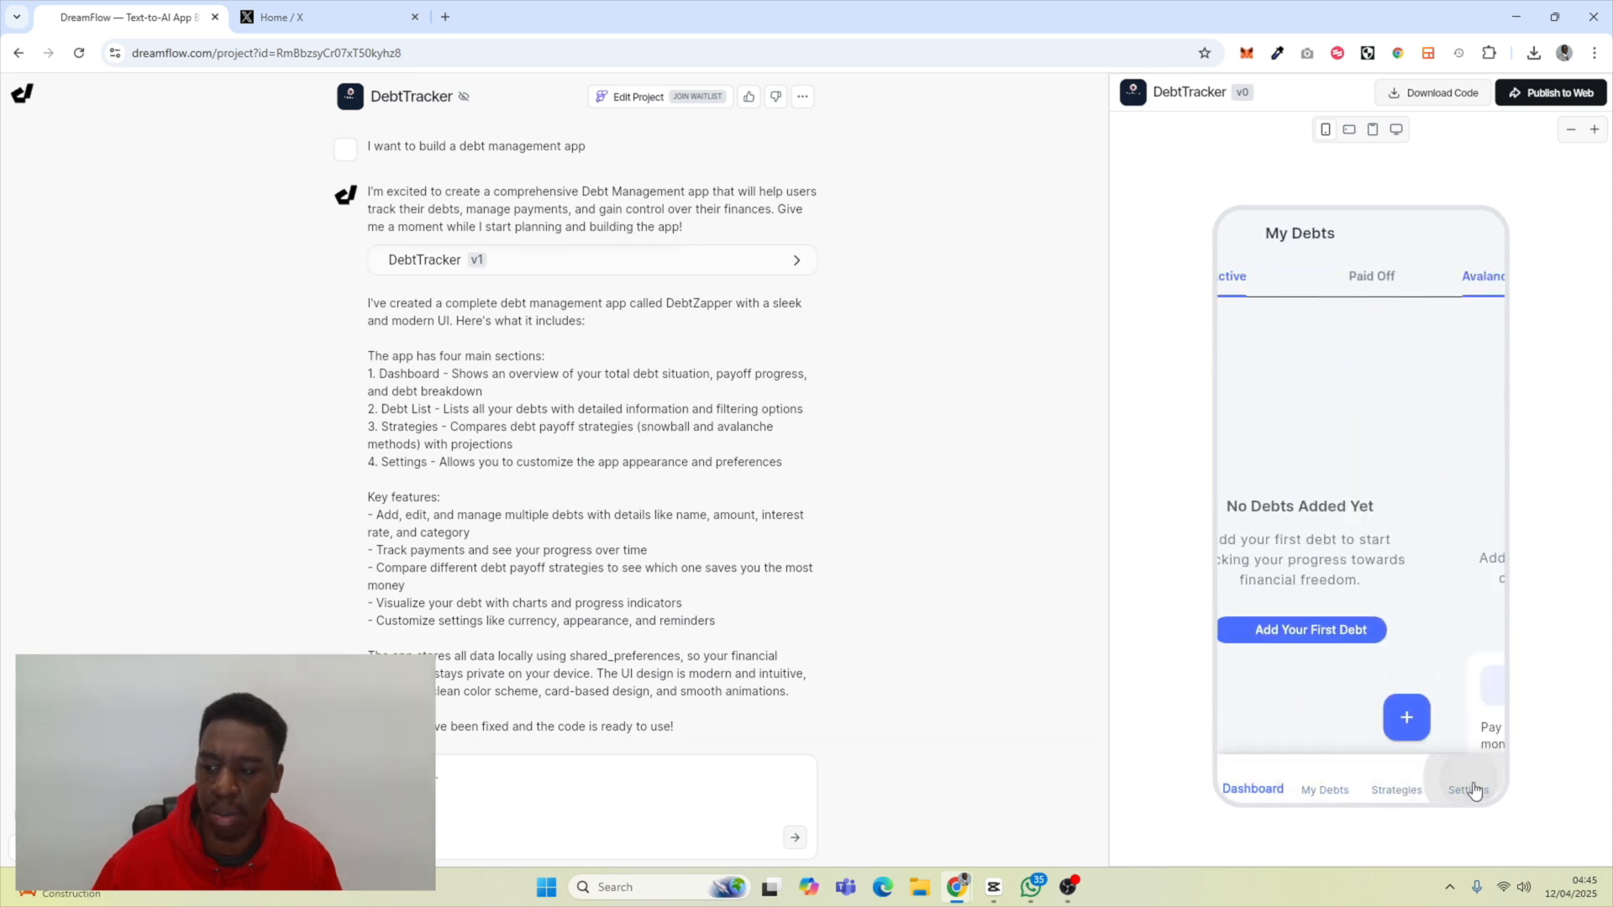
{"action": "left_click", "coordinate": [1445, 363]}
- Set the currency symbol to £ and look through the remaining reminder and data management settings
{"action": "scroll", "coordinate": [1449, 353], "scroll_direction": "down", "scroll_amount": 3}
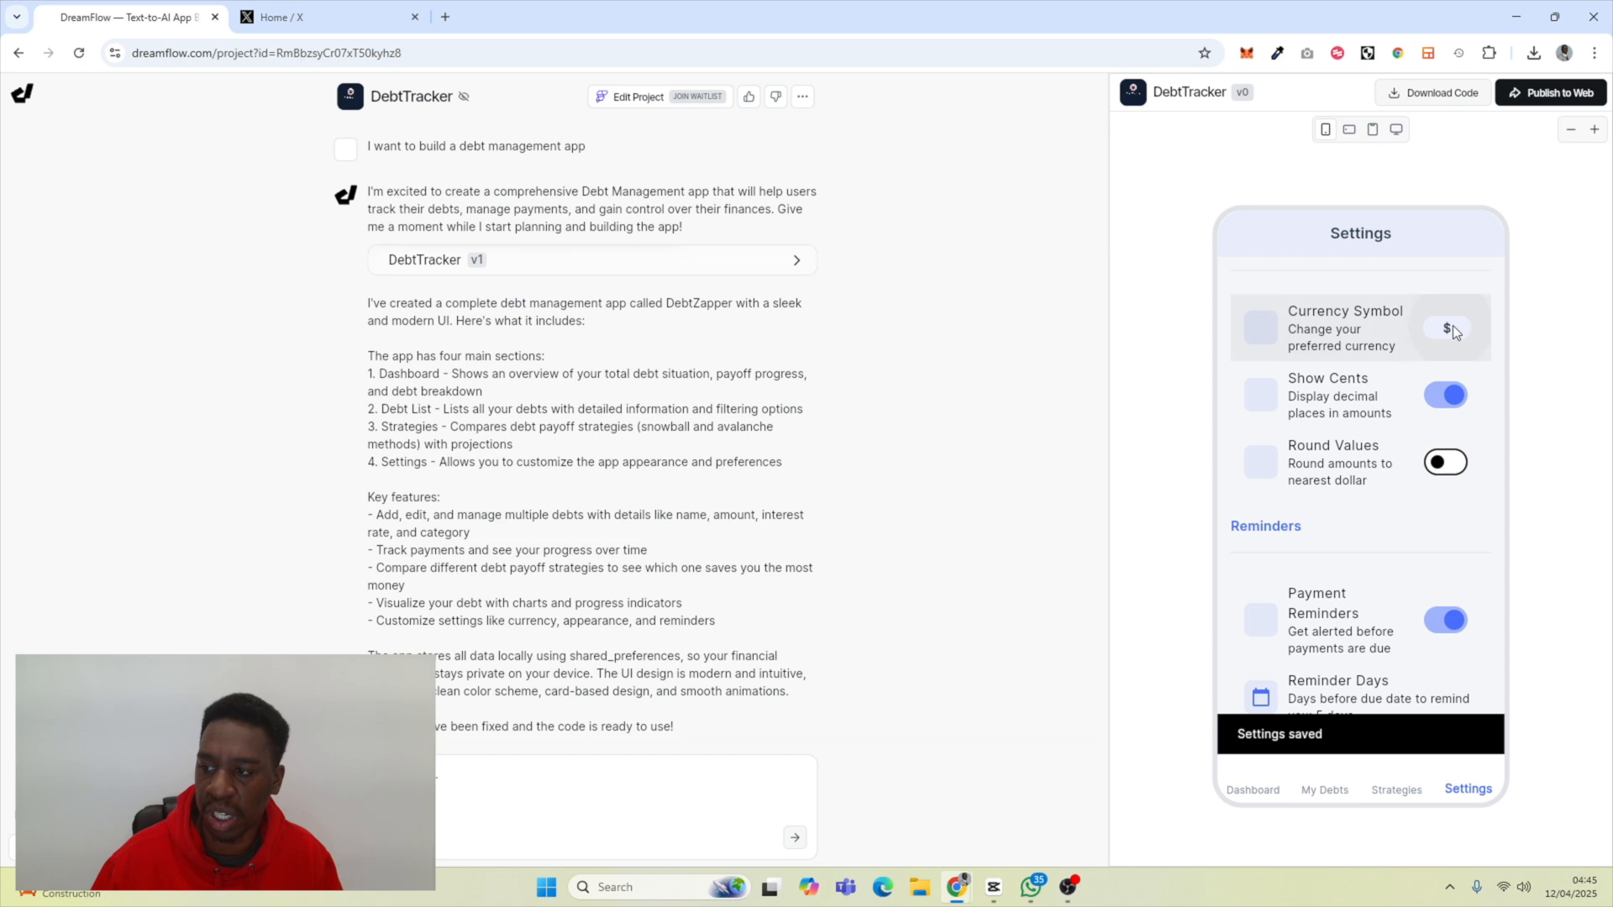
{"action": "left_click", "coordinate": [1449, 328]}
{"action": "left_click", "coordinate": [1399, 647]}
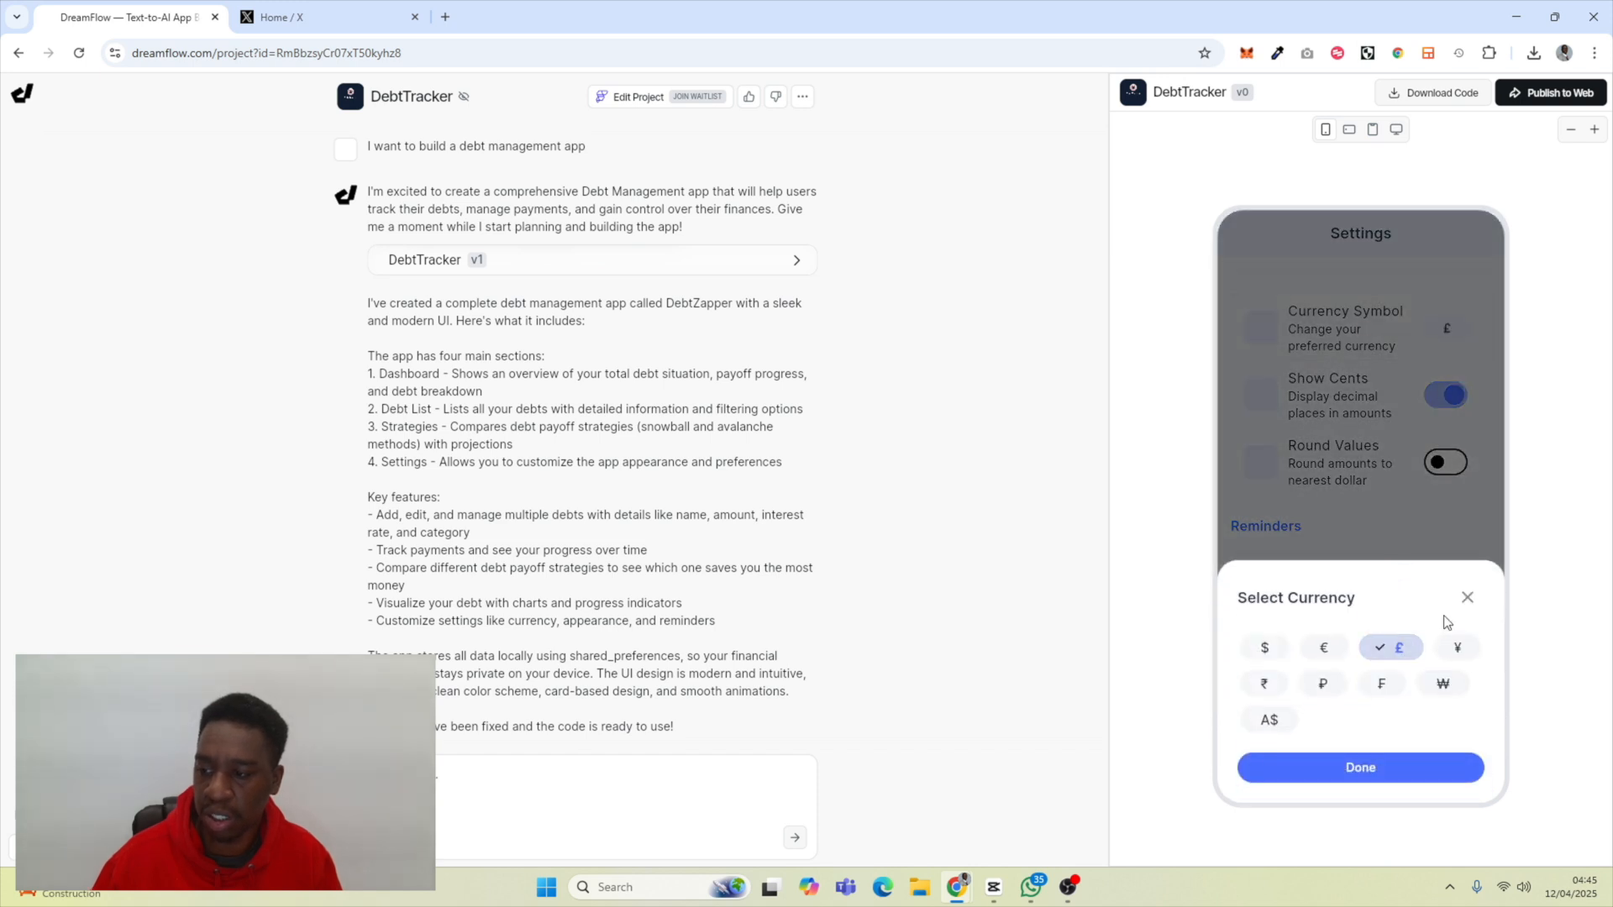
{"action": "left_click", "coordinate": [1469, 599]}
{"action": "scroll", "coordinate": [1440, 371], "scroll_direction": "down", "scroll_amount": 3}
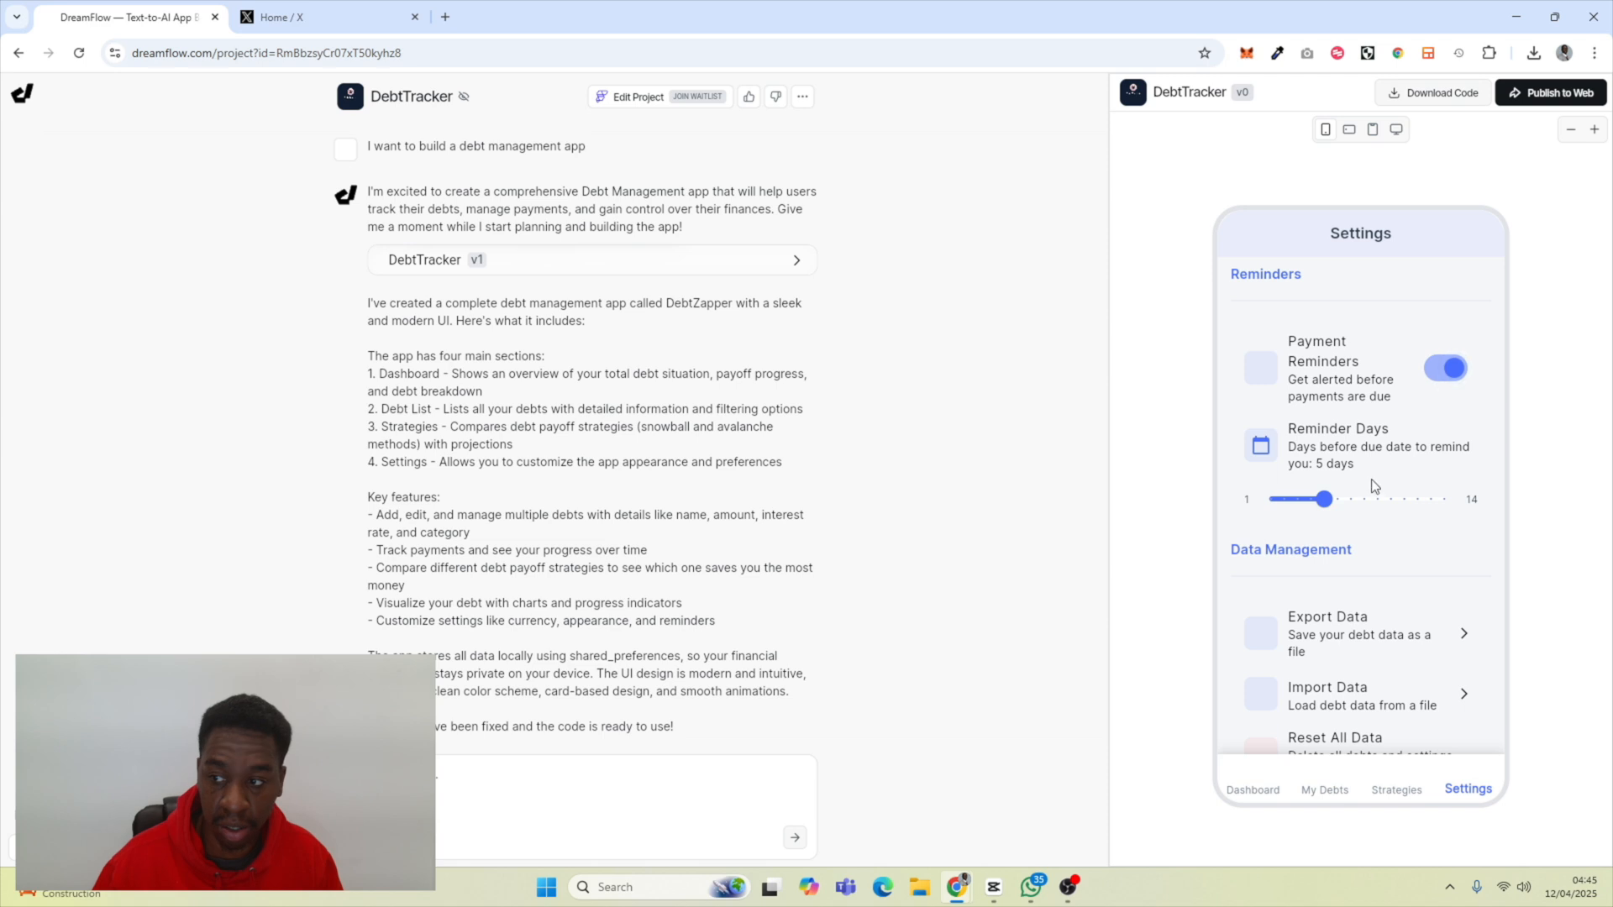
{"action": "scroll", "coordinate": [1381, 524], "scroll_direction": "down", "scroll_amount": 1}
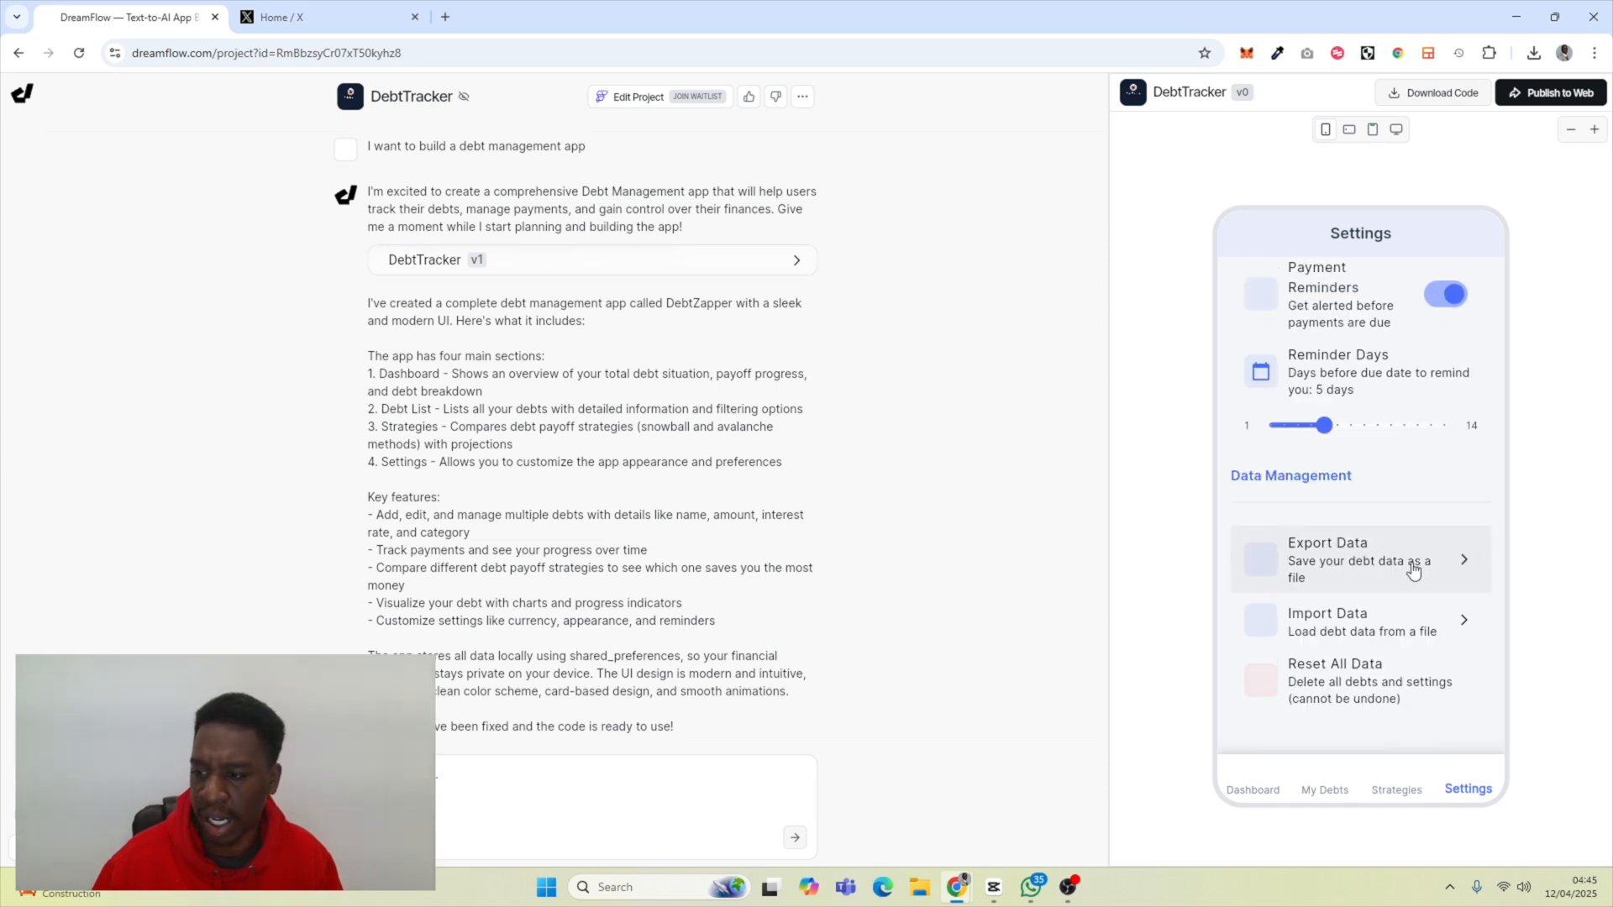
- Start a first debt from the dashboard, named Chase Credit Card with a total amount of 500
{"action": "left_click", "coordinate": [1260, 787]}
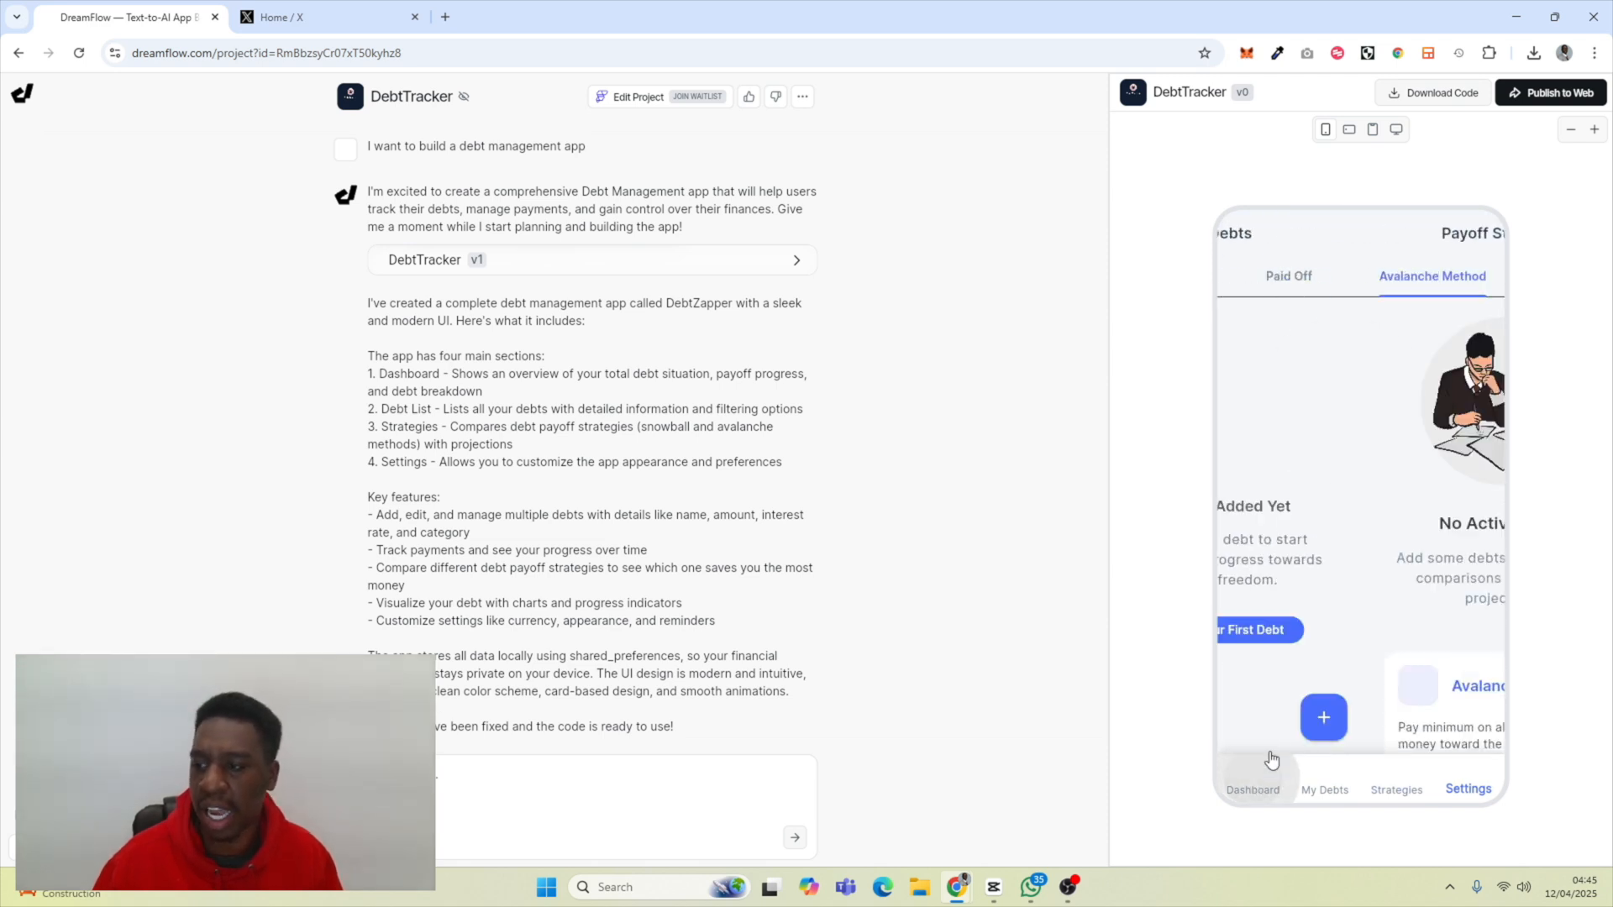
{"action": "left_click", "coordinate": [1377, 648]}
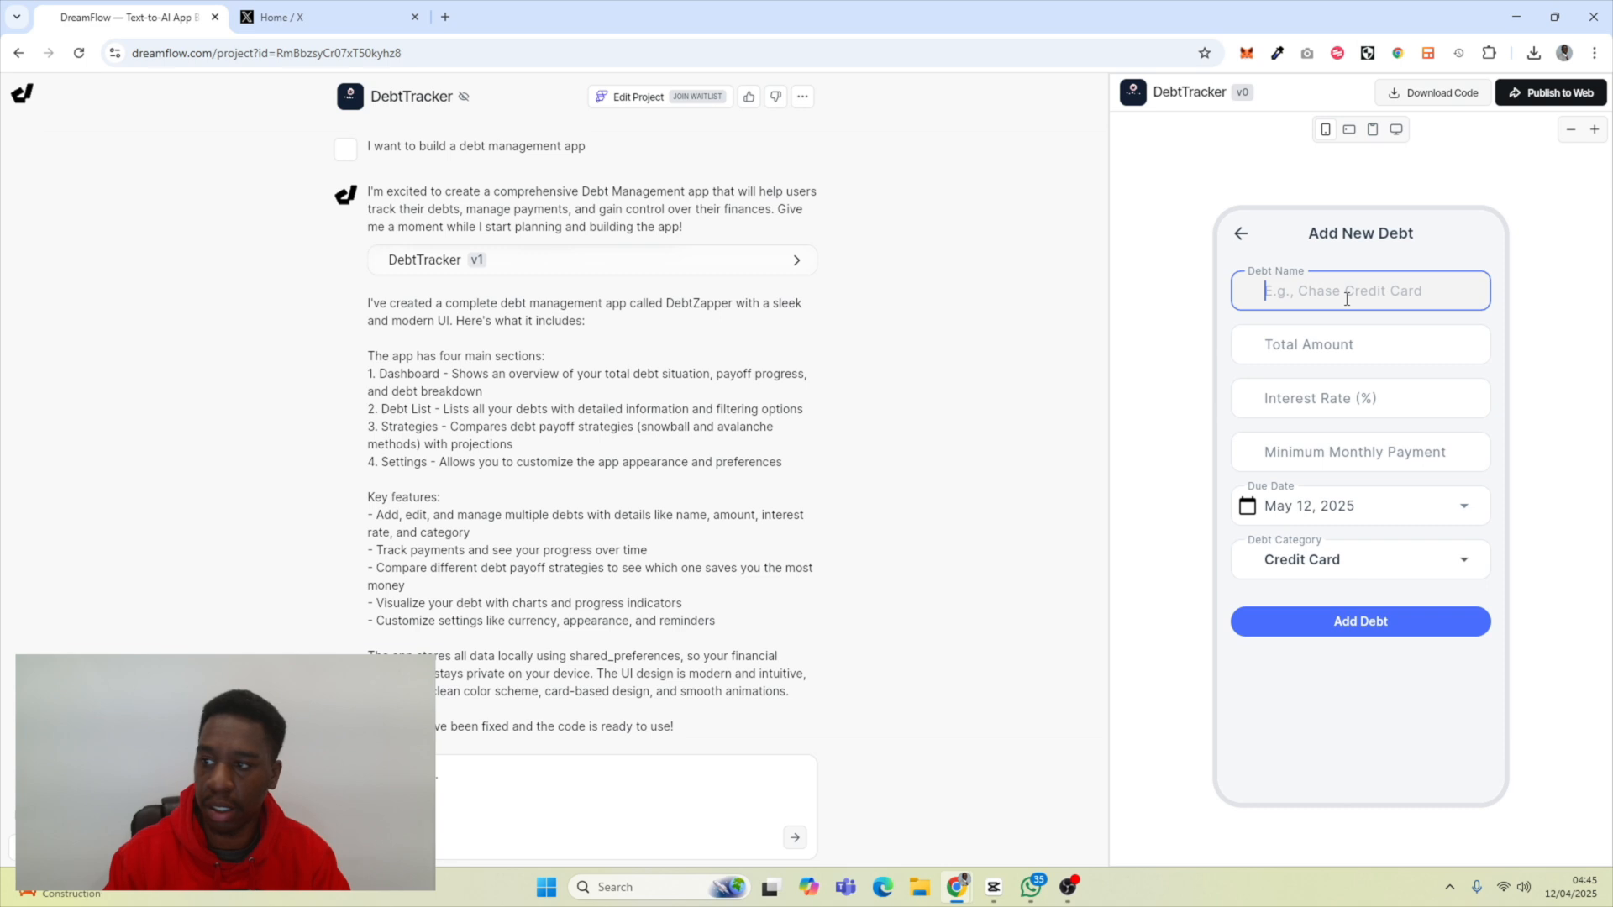
{"action": "type", "text": "Chase Credit"}
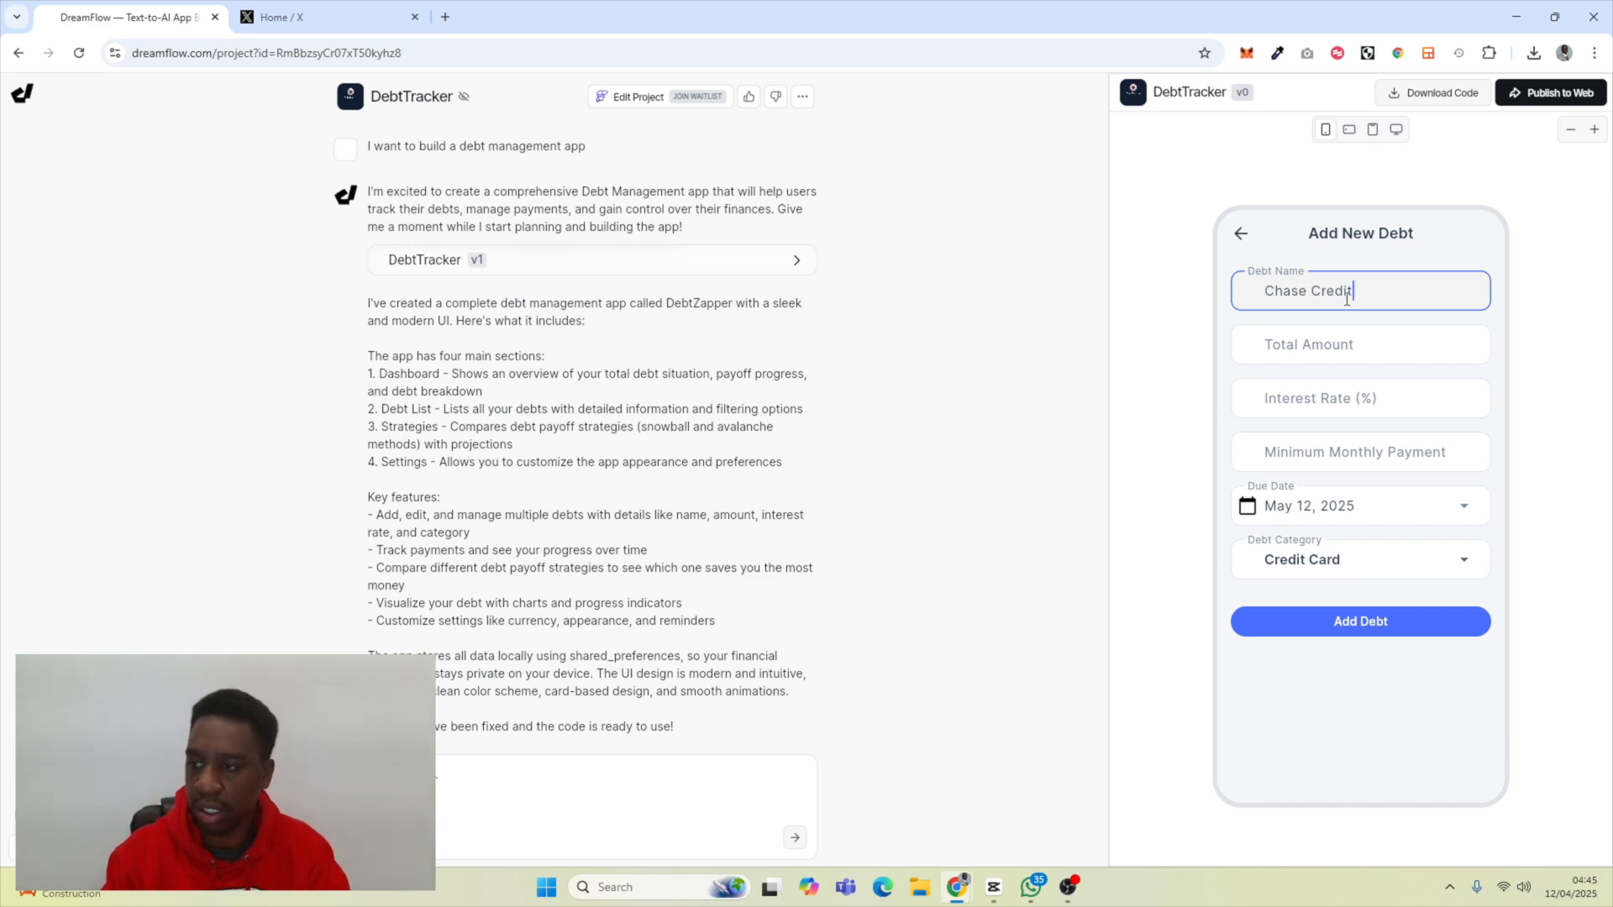
{"action": "type", "text": " Card"}
{"action": "left_click", "coordinate": [1343, 342]}
{"action": "type", "text": "500"}
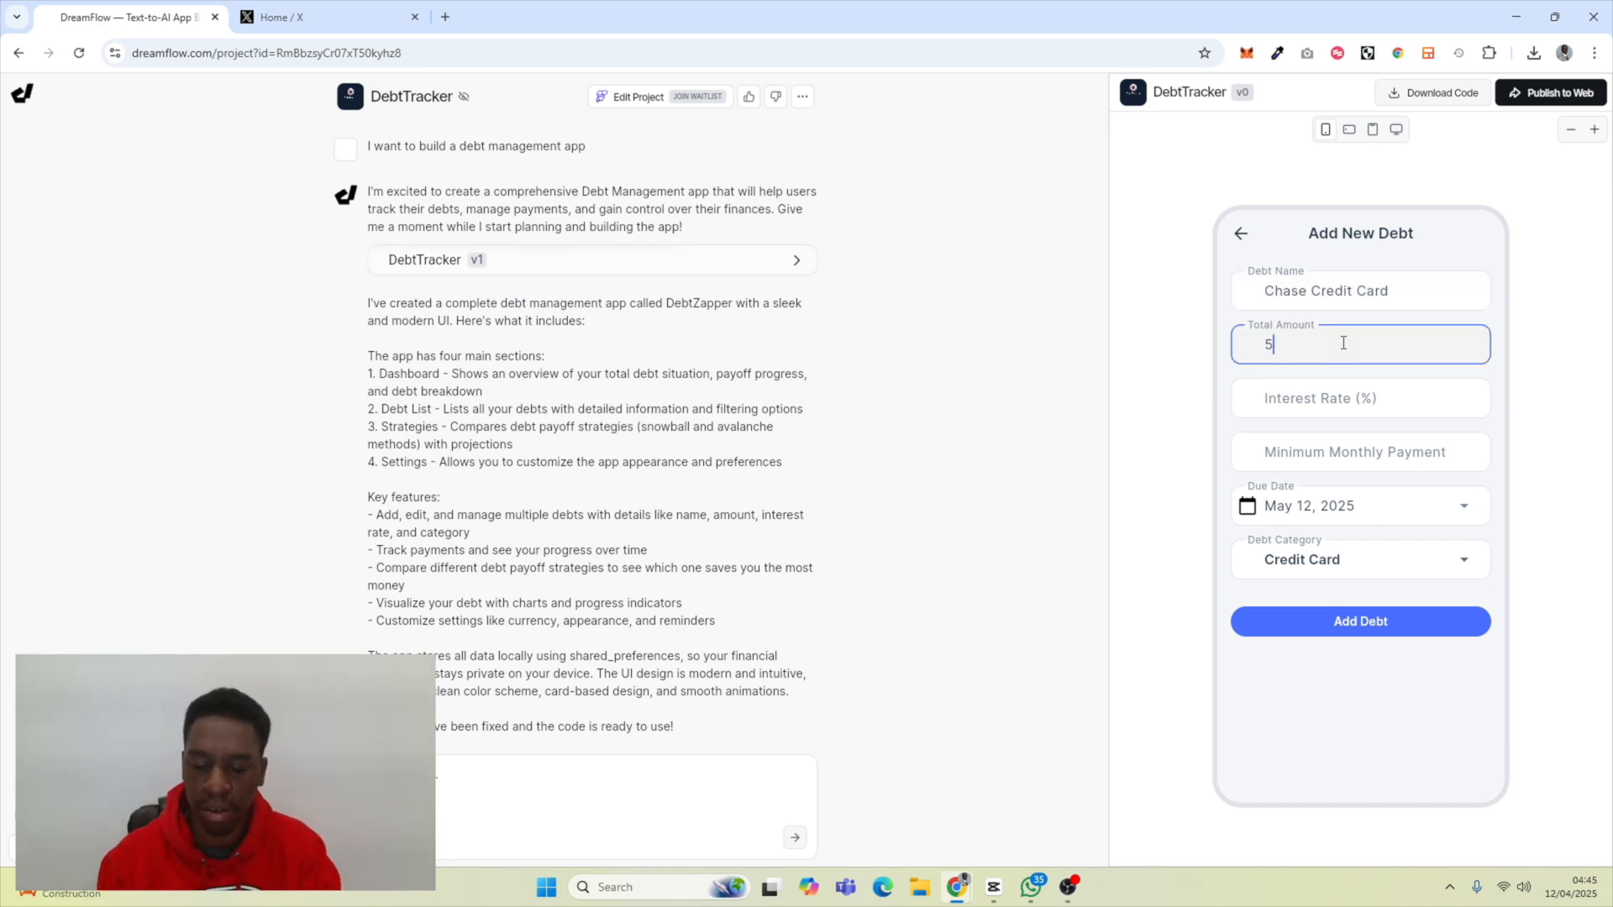
- Complete the debt with a 2% interest rate, a minimum monthly payment of 30 and the Credit Card category, and add it
{"action": "left_click", "coordinate": [1375, 386]}
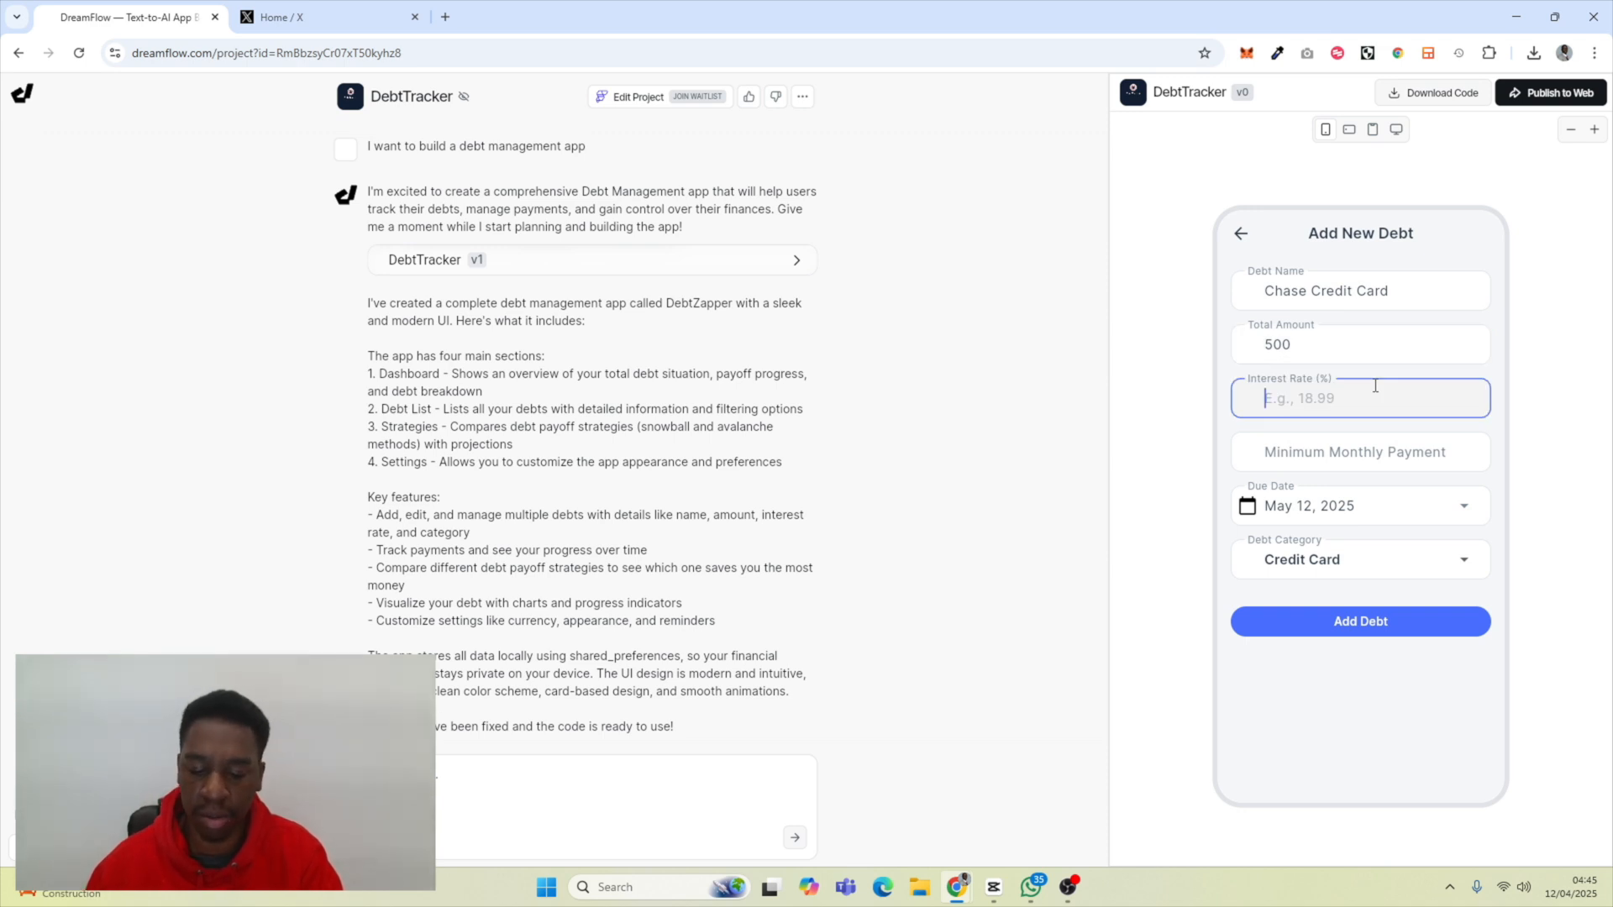
{"action": "type", "text": "2"}
{"action": "left_click", "coordinate": [1380, 453]}
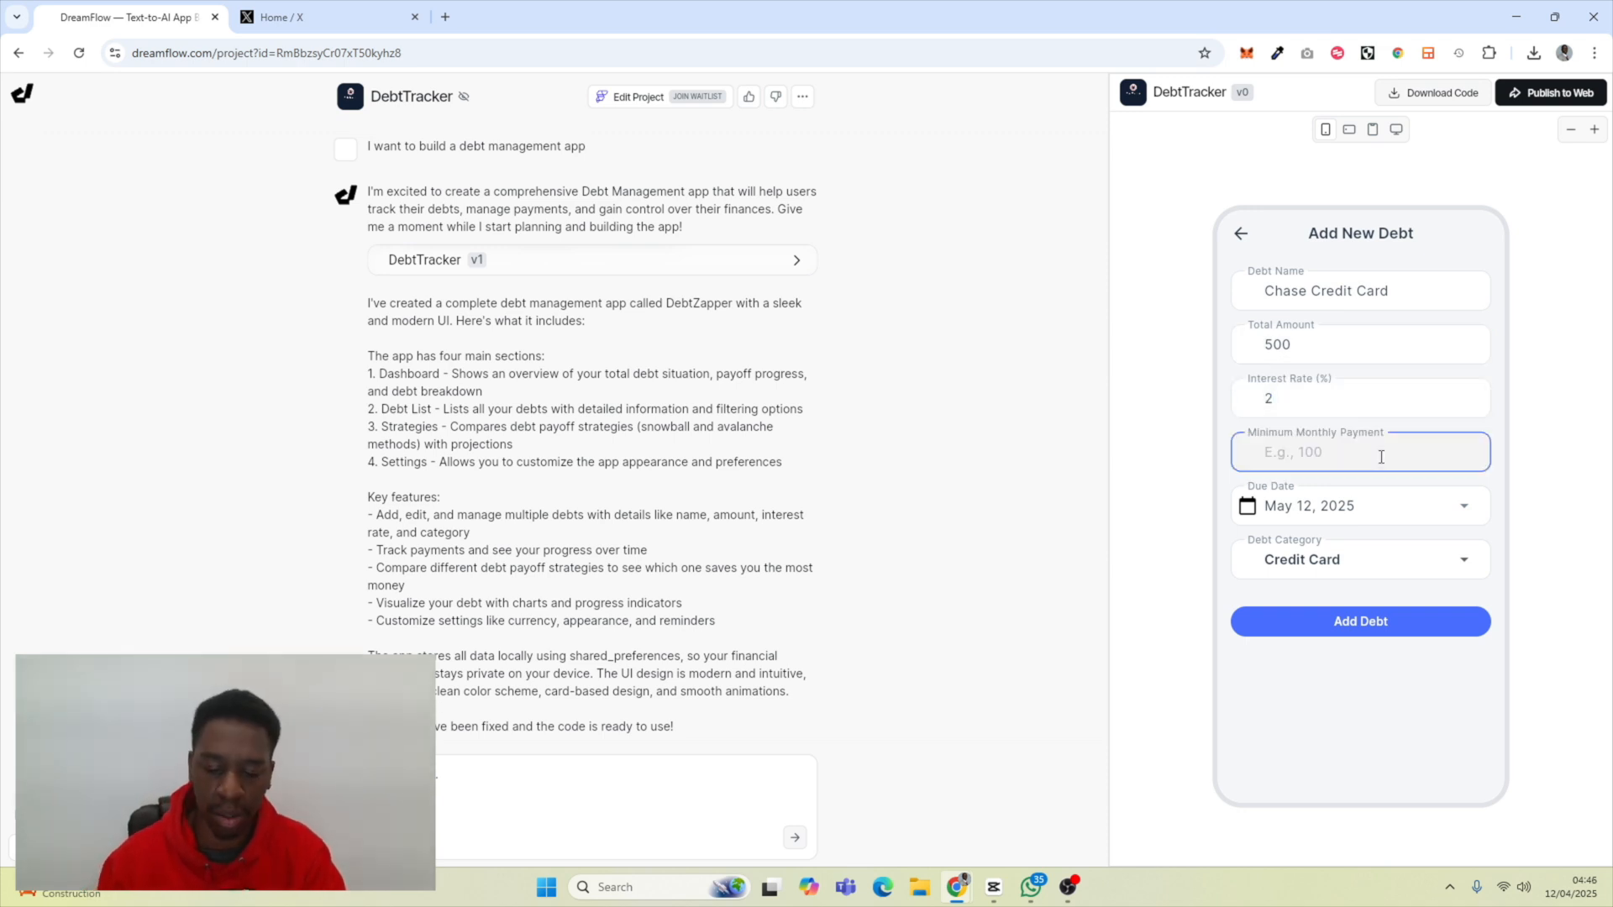
{"action": "type", "text": "30"}
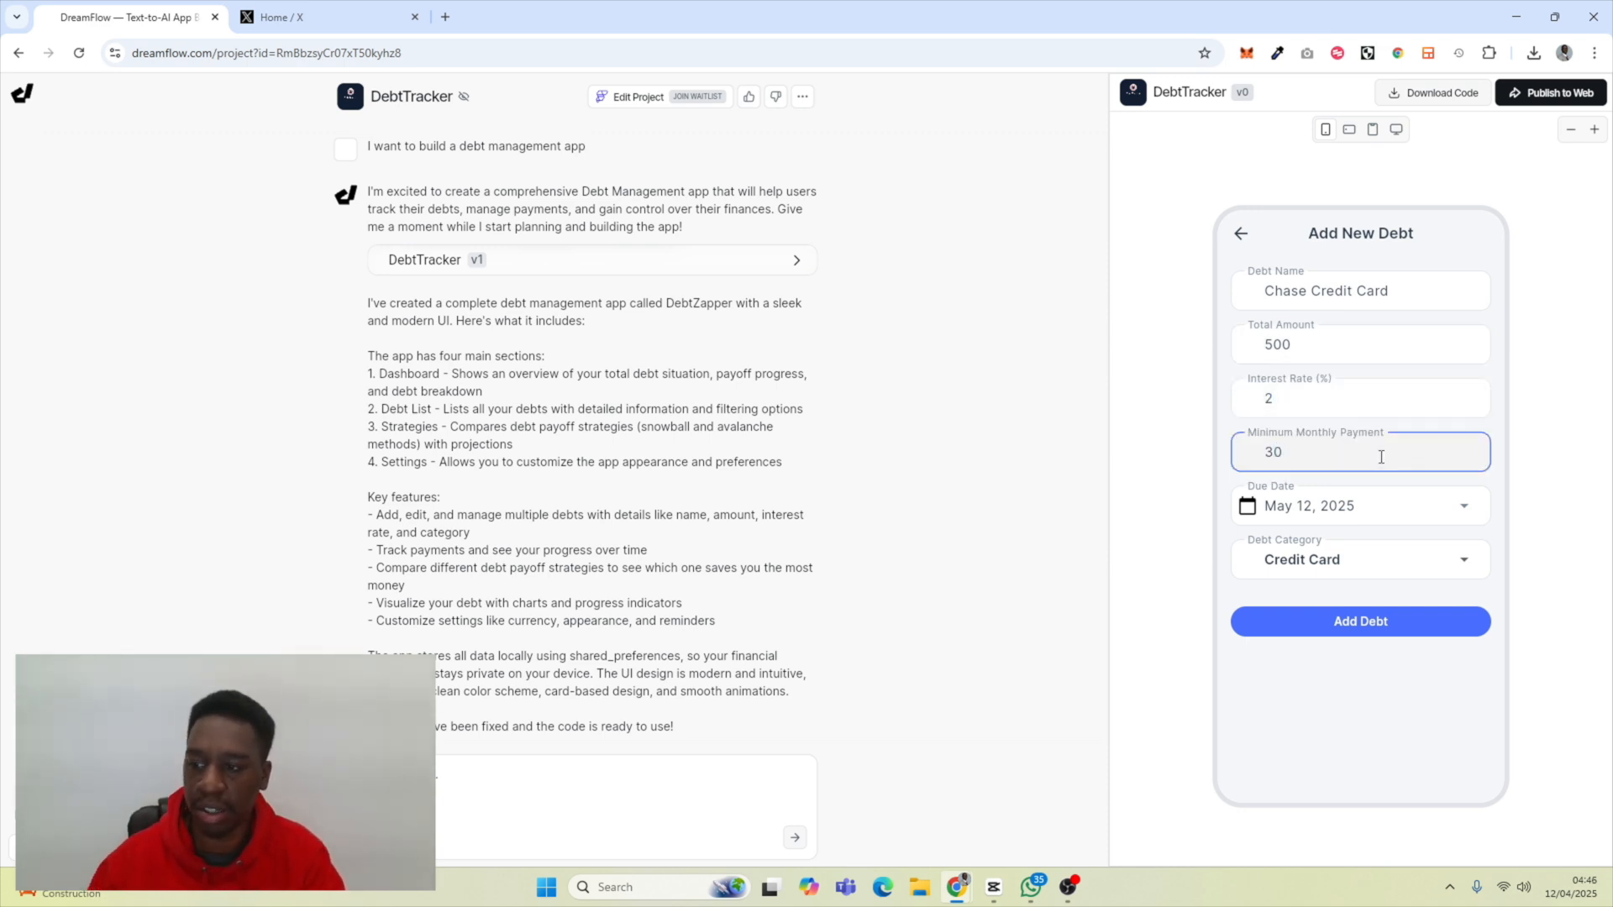
{"action": "left_click", "coordinate": [1339, 729]}
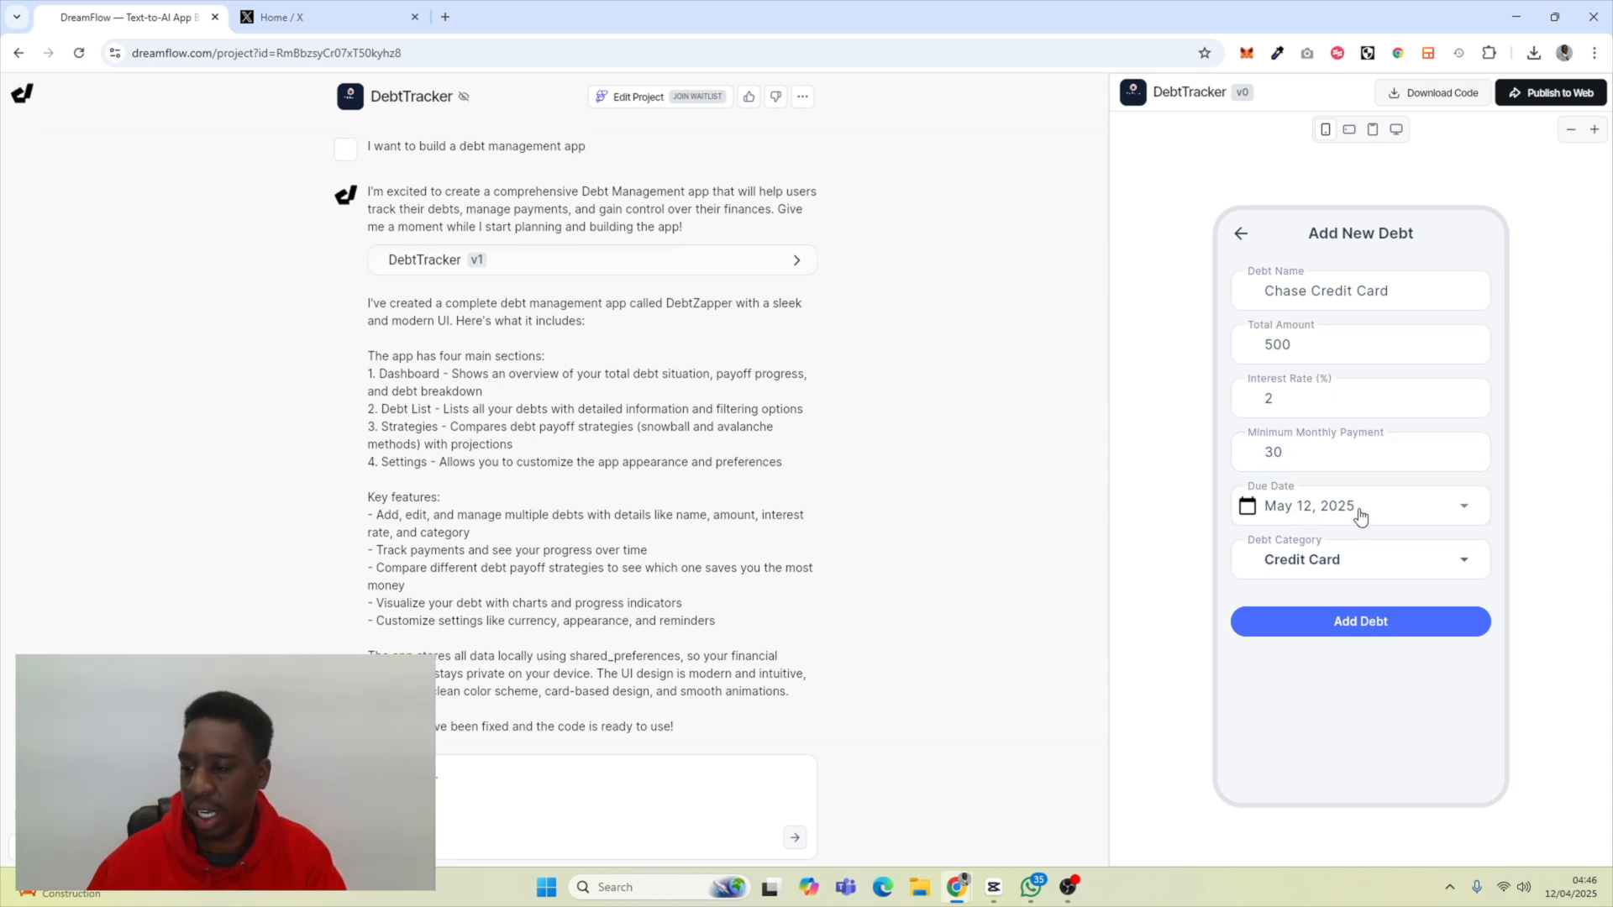
{"action": "left_click", "coordinate": [1339, 564]}
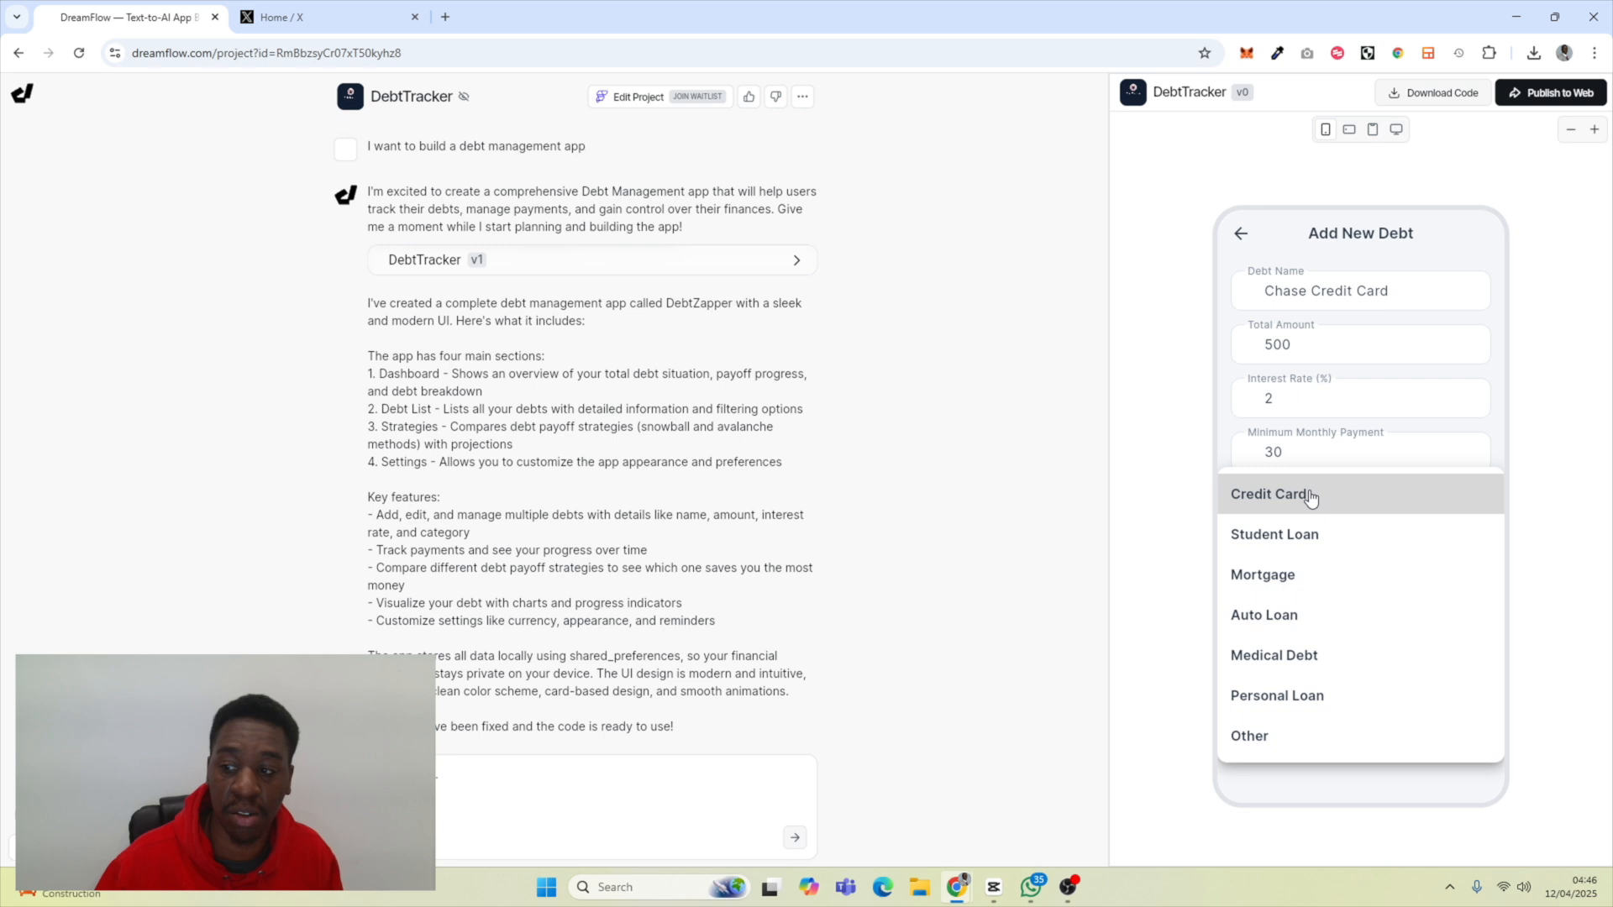
{"action": "left_click", "coordinate": [1310, 497]}
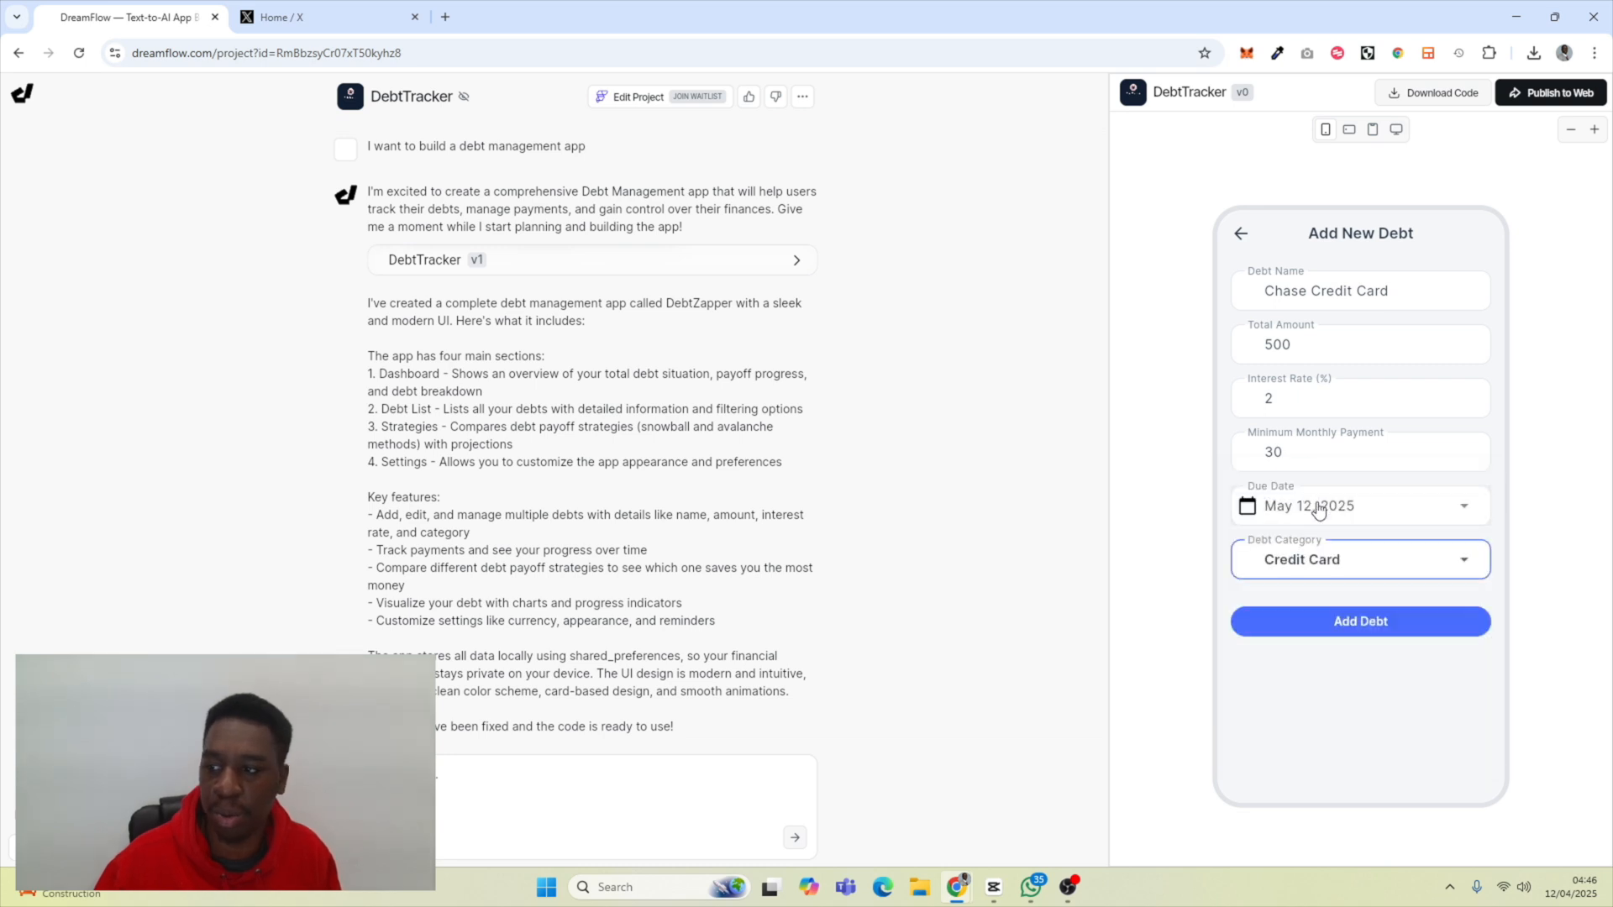
{"action": "left_click", "coordinate": [1373, 621]}
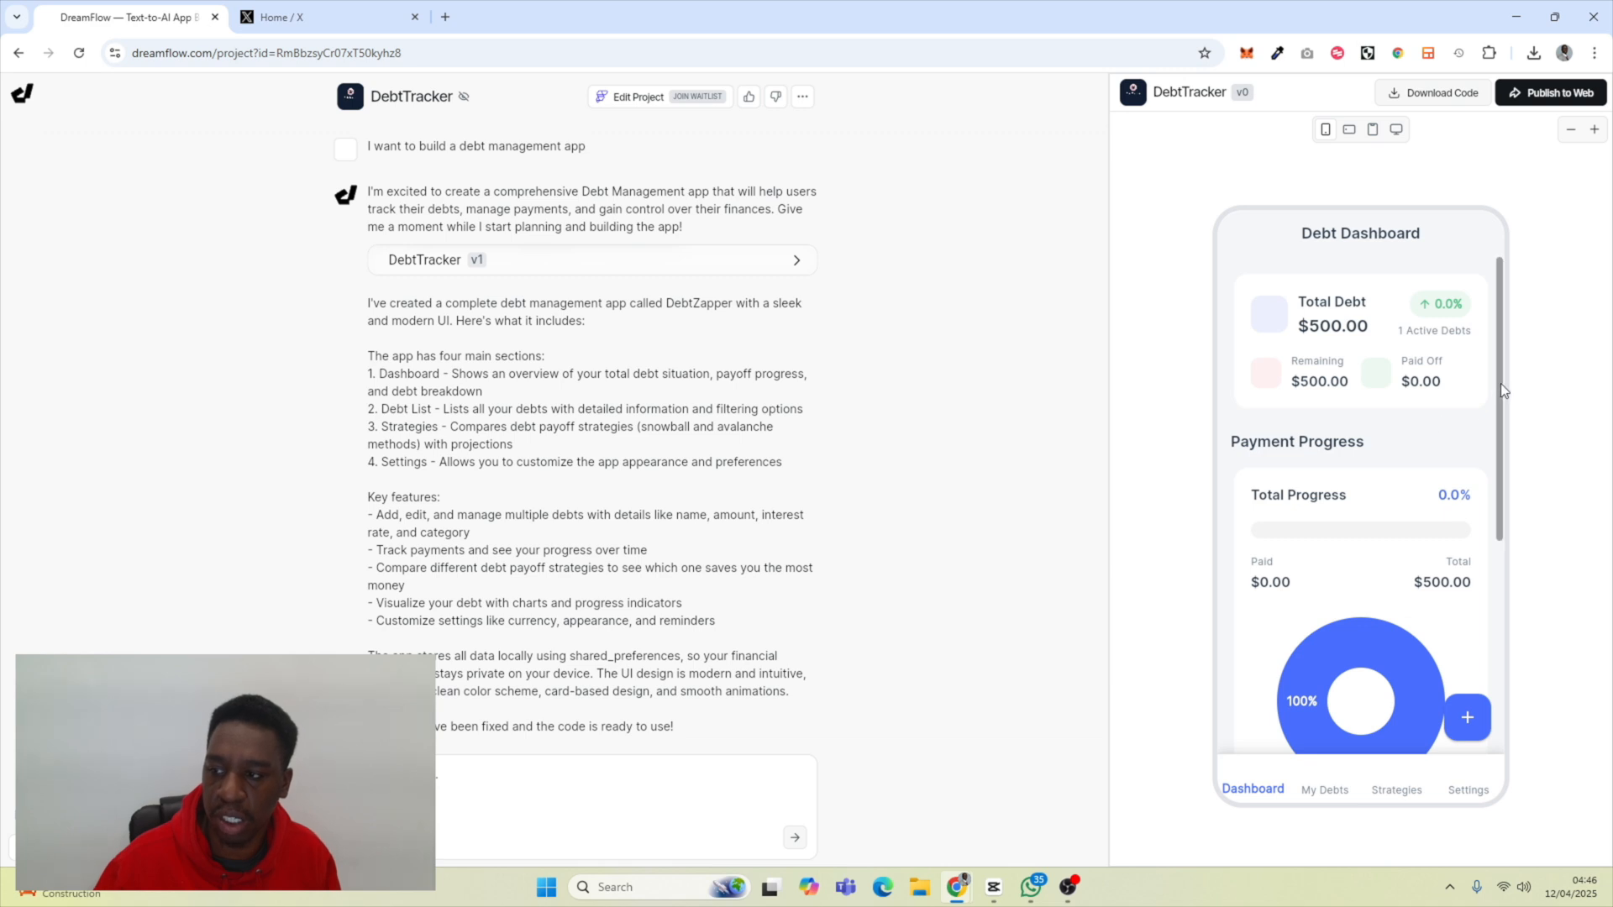
- Review the dashboard's debt summary, payment progress chart and debt breakdown for the added debt
{"action": "left_click_drag", "start_coordinate": [1502, 393], "coordinate": [1222, 512]}
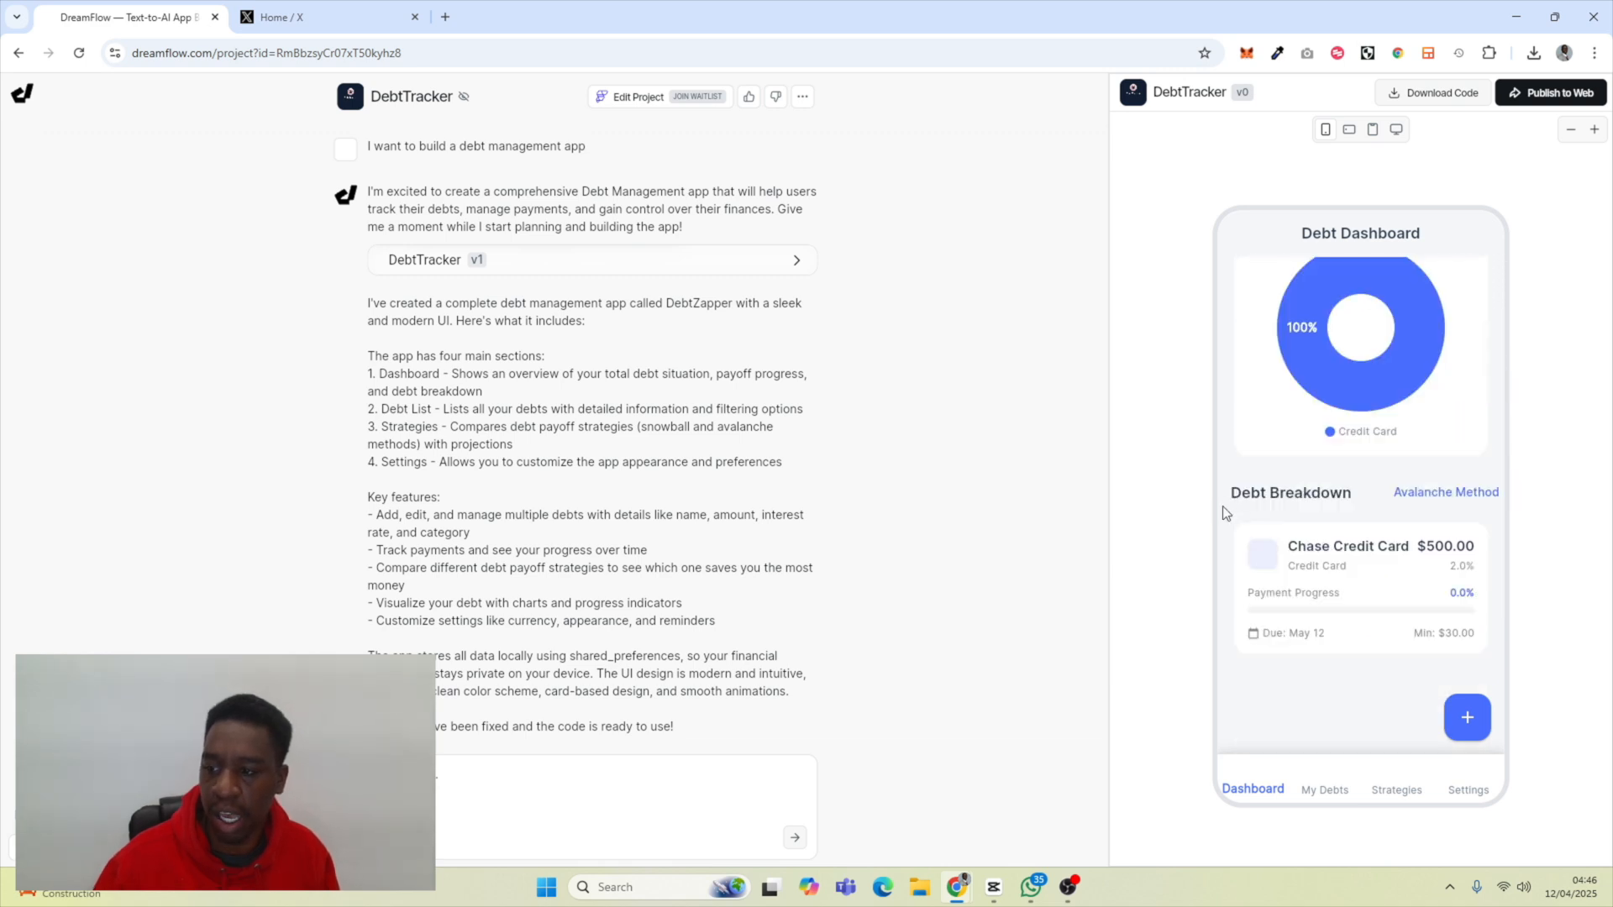
{"action": "left_click", "coordinate": [1411, 500]}
{"action": "left_click", "coordinate": [1247, 786]}
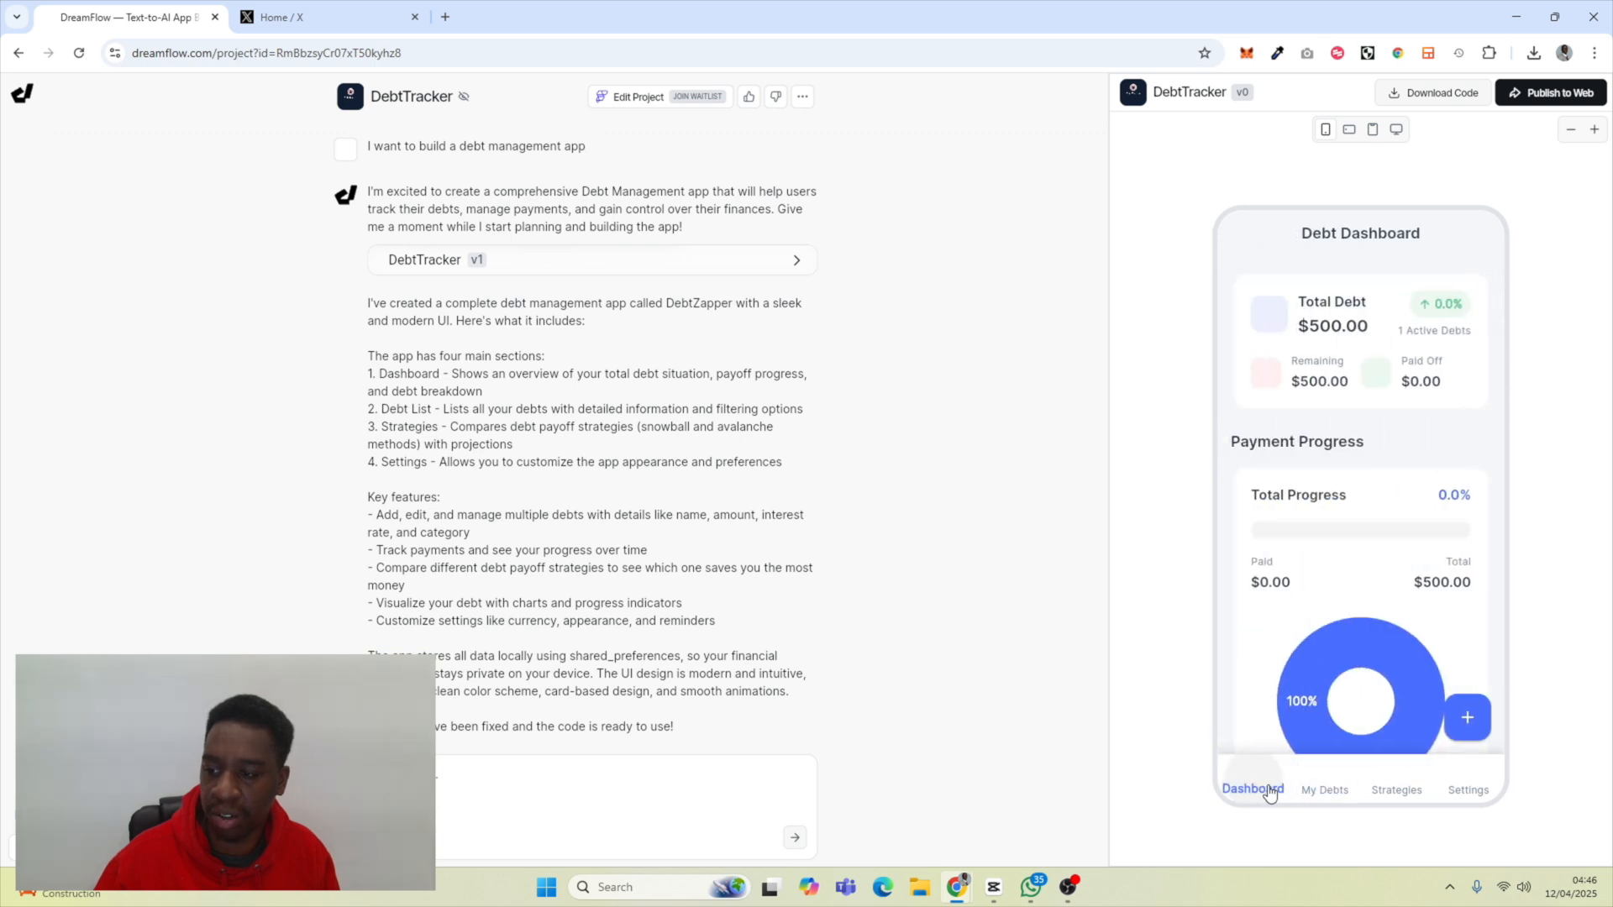
{"action": "scroll", "coordinate": [1388, 533], "scroll_direction": "down", "scroll_amount": 4}
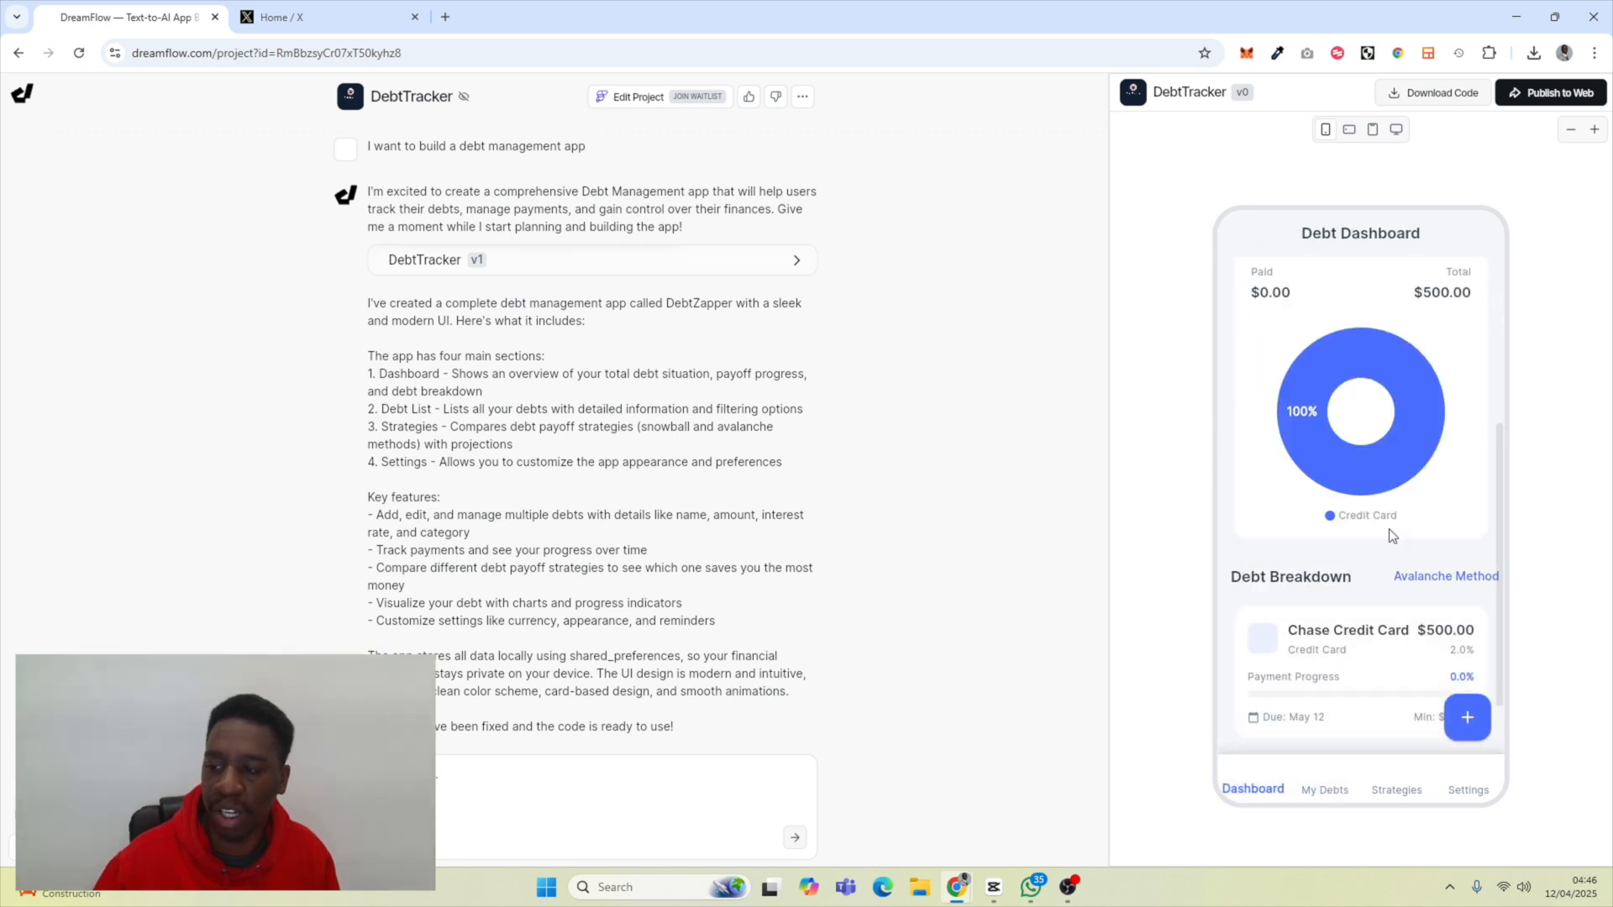
{"action": "scroll", "coordinate": [1386, 603], "scroll_direction": "down", "scroll_amount": 2}
{"action": "scroll", "coordinate": [1386, 603], "scroll_direction": "up", "scroll_amount": 1}
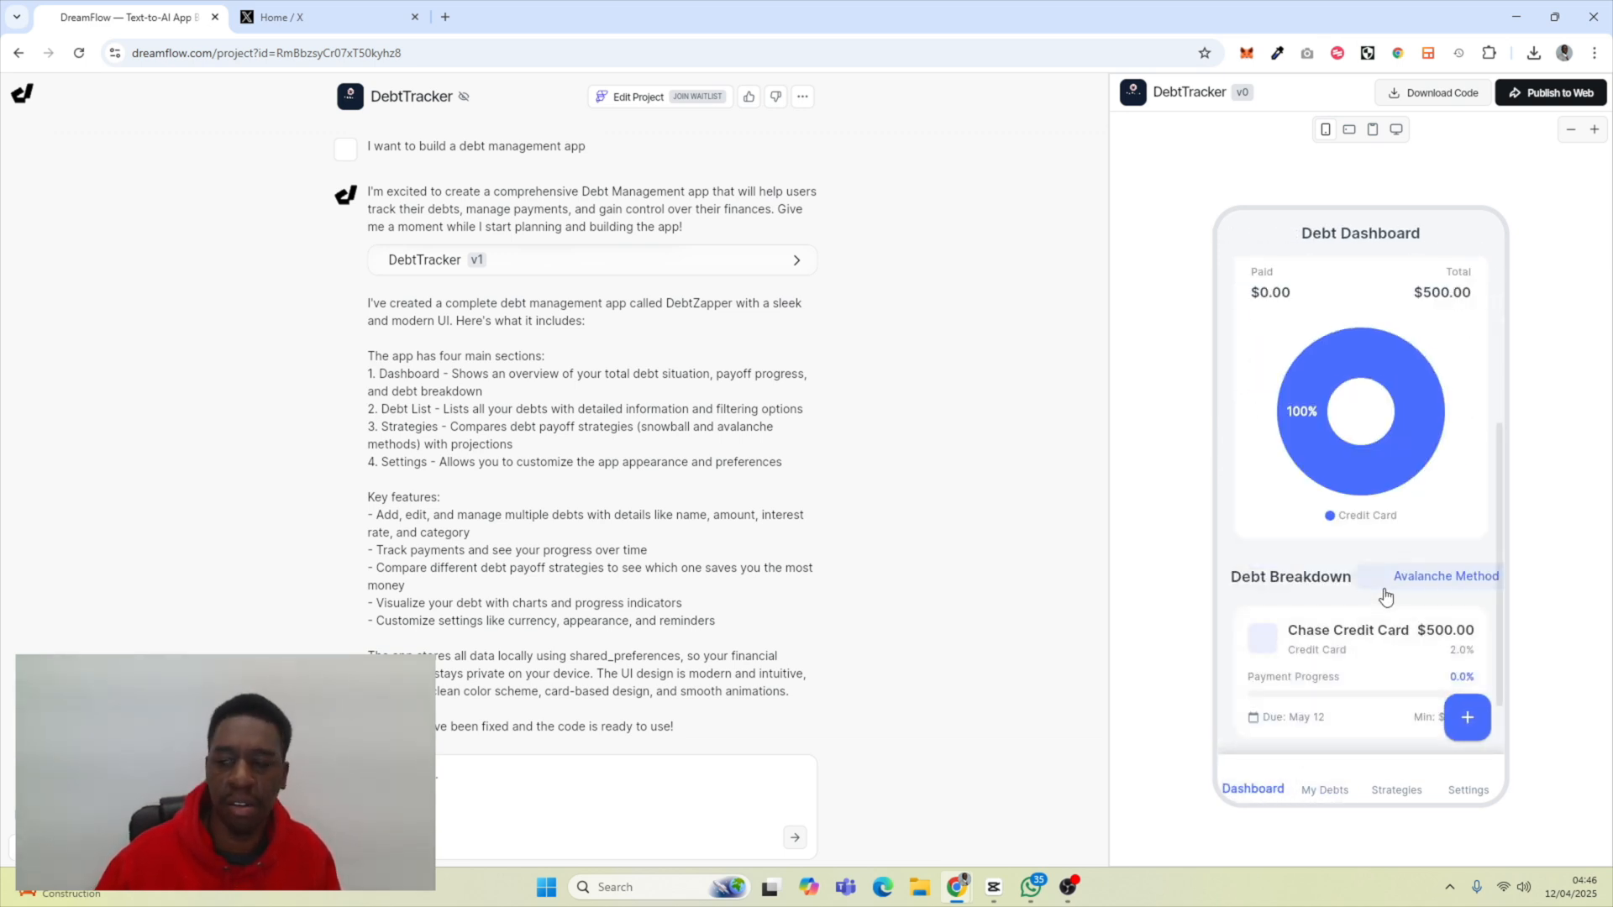
- Switch the dashboard's debt breakdown to the Snowball Method
{"action": "left_click", "coordinate": [1411, 574]}
{"action": "left_click", "coordinate": [1280, 803]}
{"action": "scroll", "coordinate": [1388, 605], "scroll_direction": "down", "scroll_amount": 5}
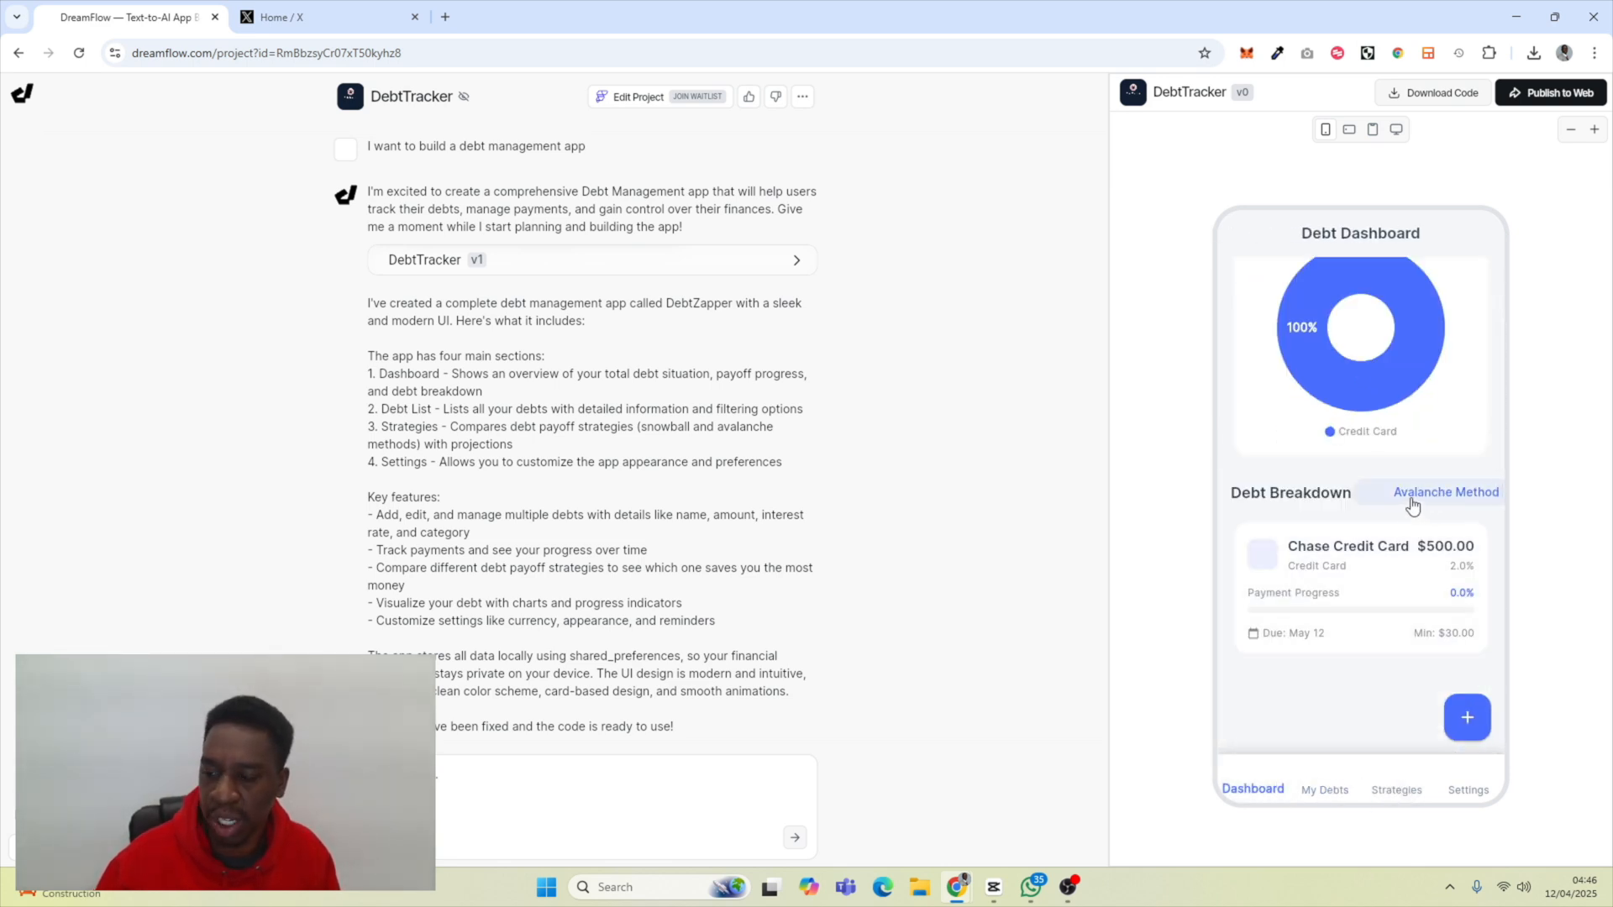
{"action": "left_click", "coordinate": [1411, 501]}
{"action": "left_click", "coordinate": [1412, 501]}
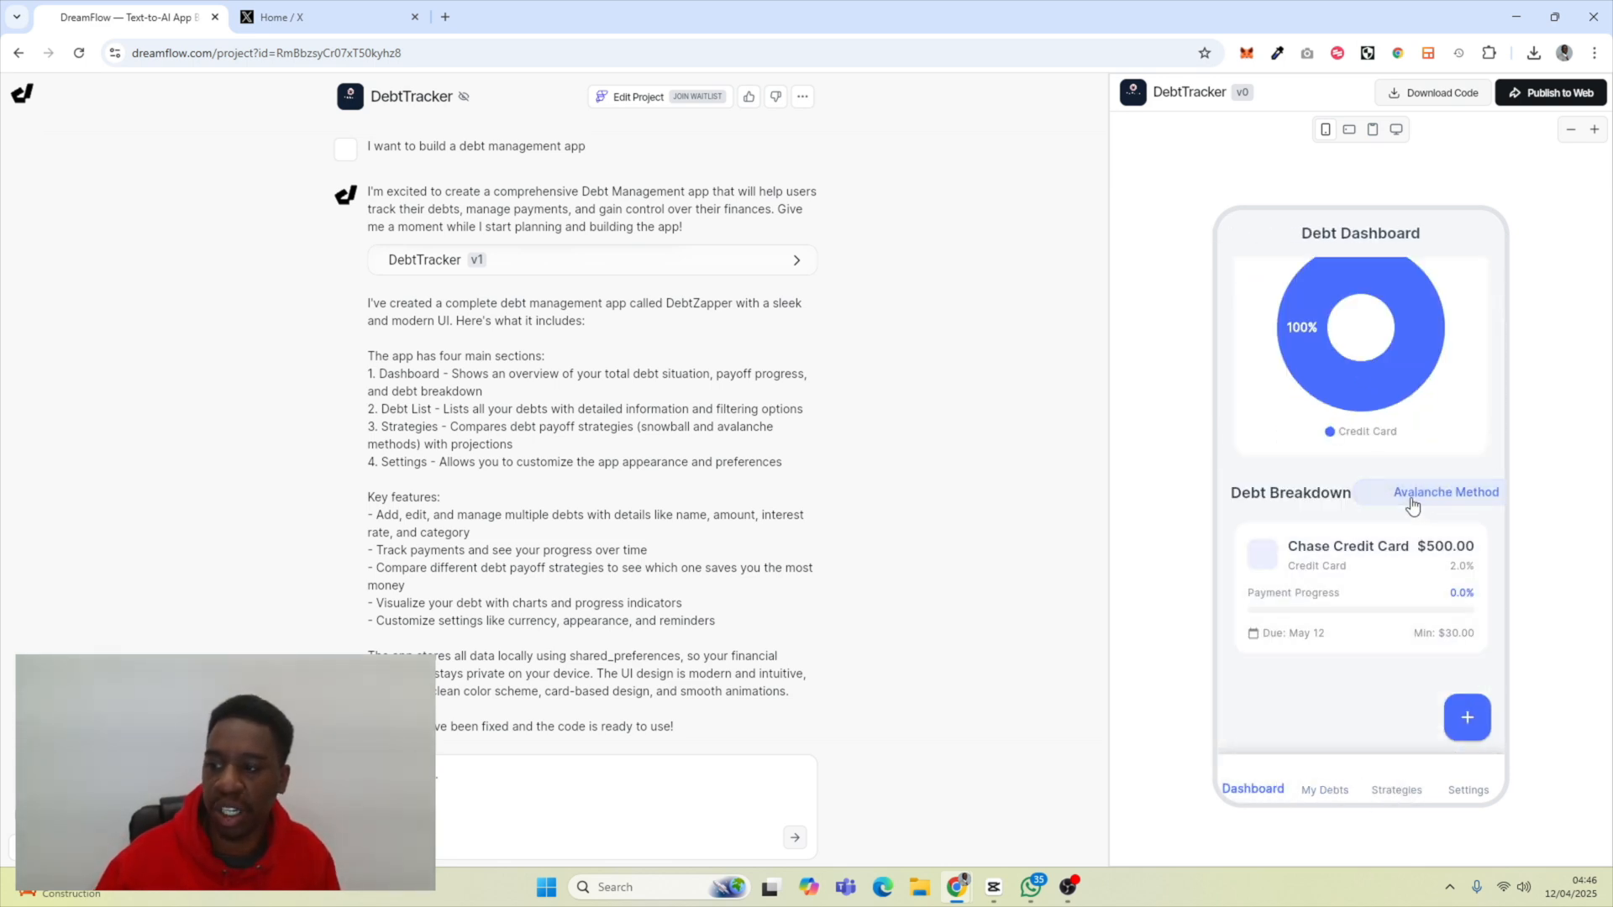
{"action": "left_click", "coordinate": [1411, 502]}
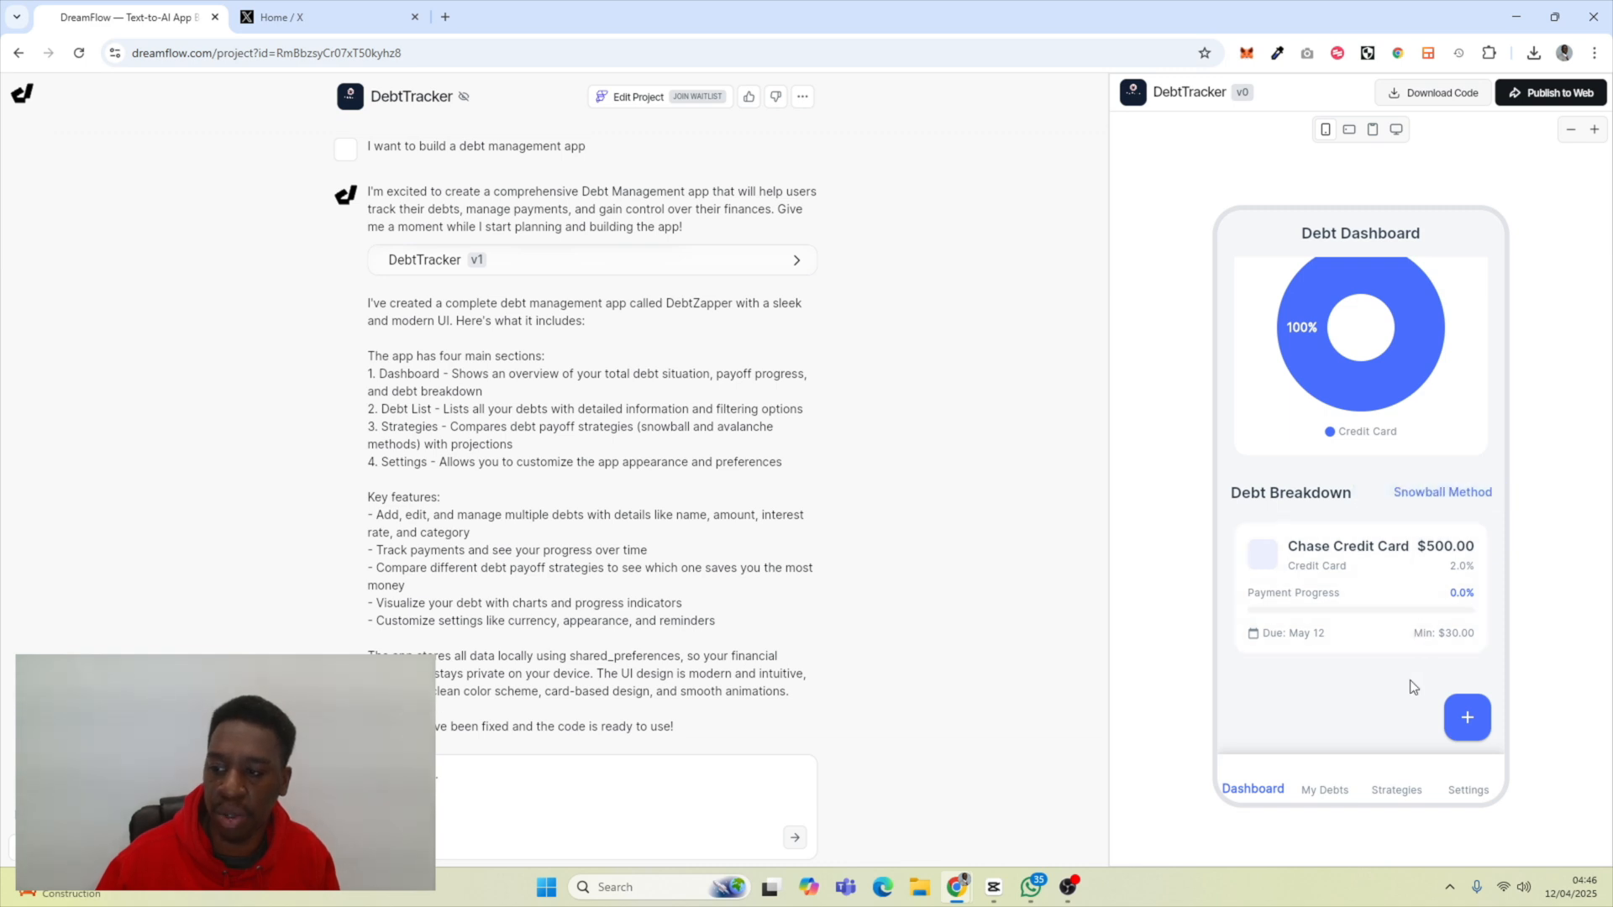
- Examine the added debt under My Debts and the Avalanche Method projections and payoff timeline under Strategies
{"action": "left_click", "coordinate": [1297, 636]}
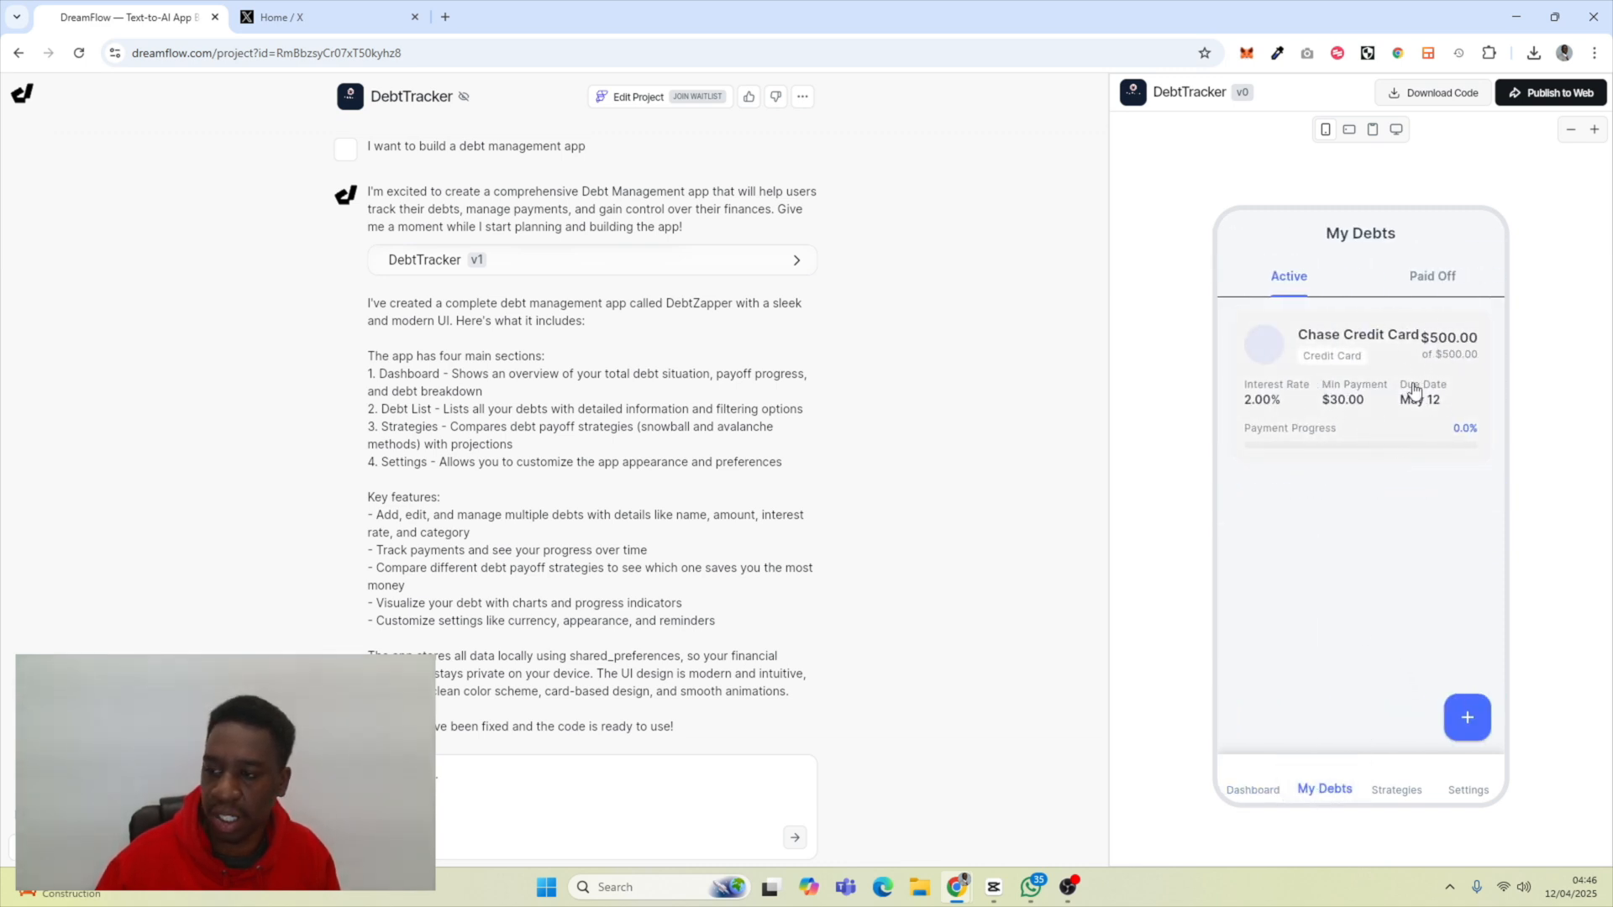
{"action": "left_click", "coordinate": [1396, 790]}
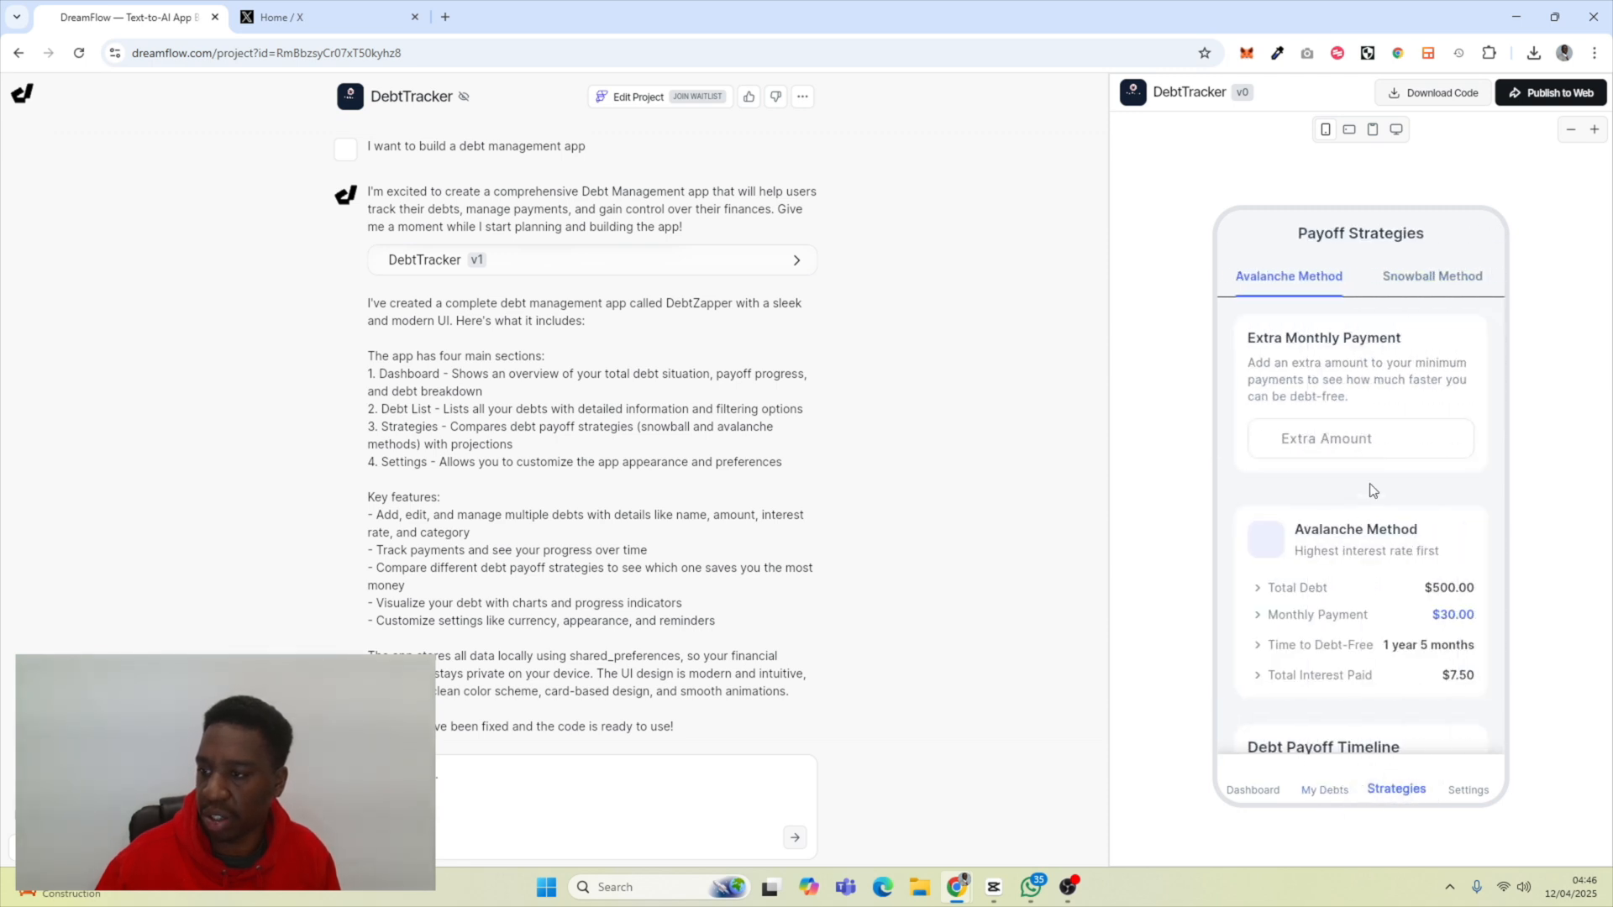
{"action": "scroll", "coordinate": [1365, 504], "scroll_direction": "down", "scroll_amount": 5}
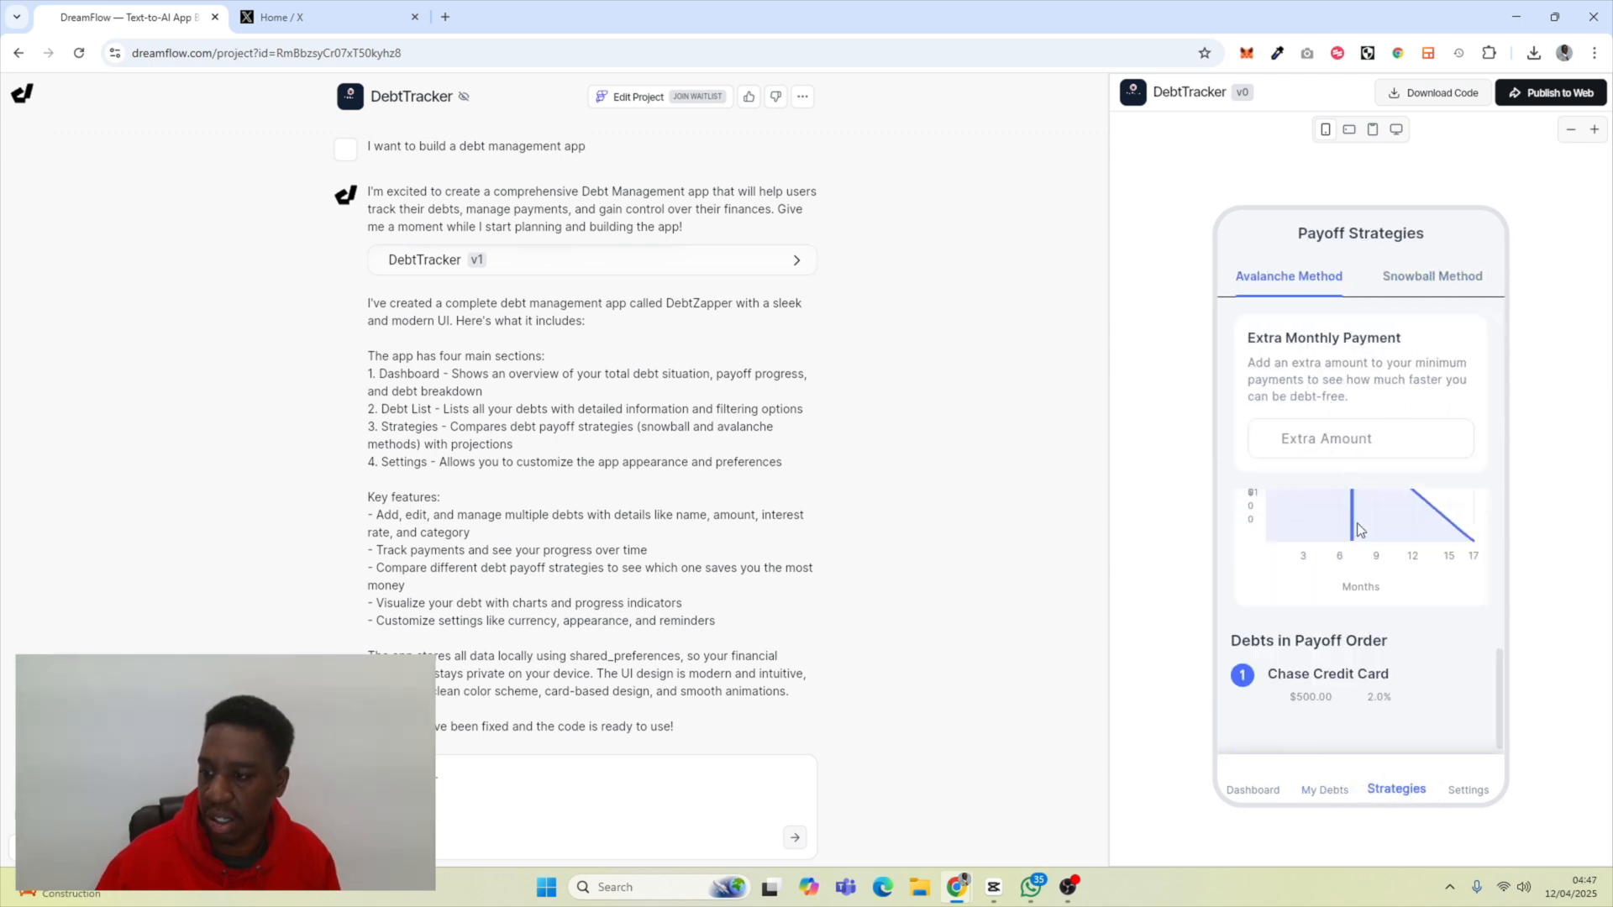
{"action": "scroll", "coordinate": [1354, 567], "scroll_direction": "up", "scroll_amount": 3}
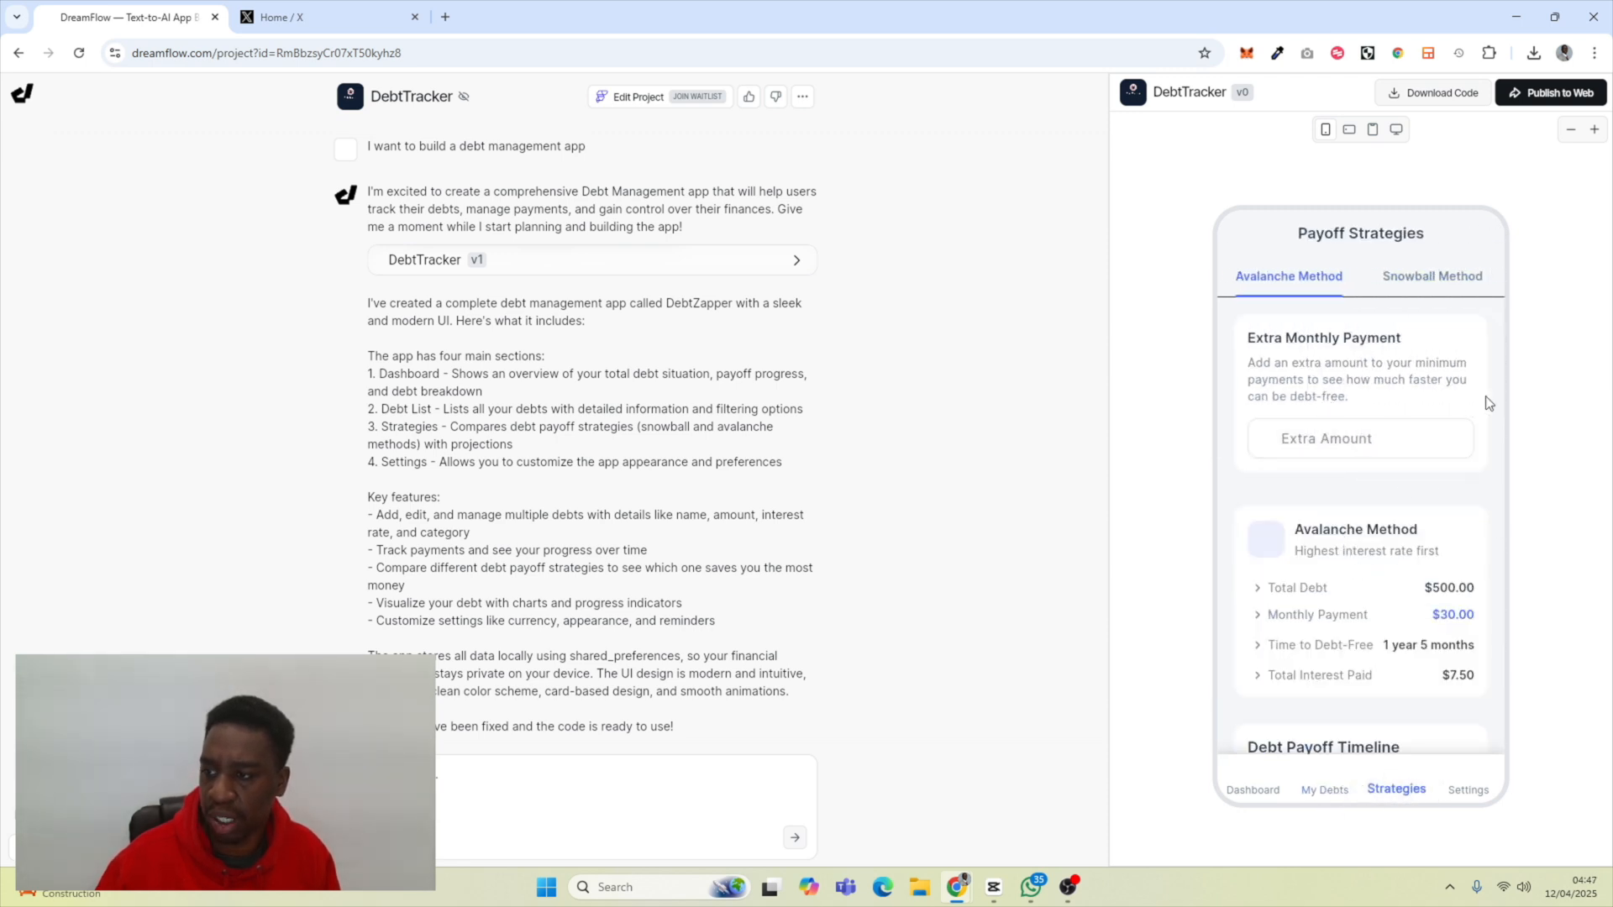
{"action": "scroll", "coordinate": [1270, 559], "scroll_direction": "down", "scroll_amount": 5}
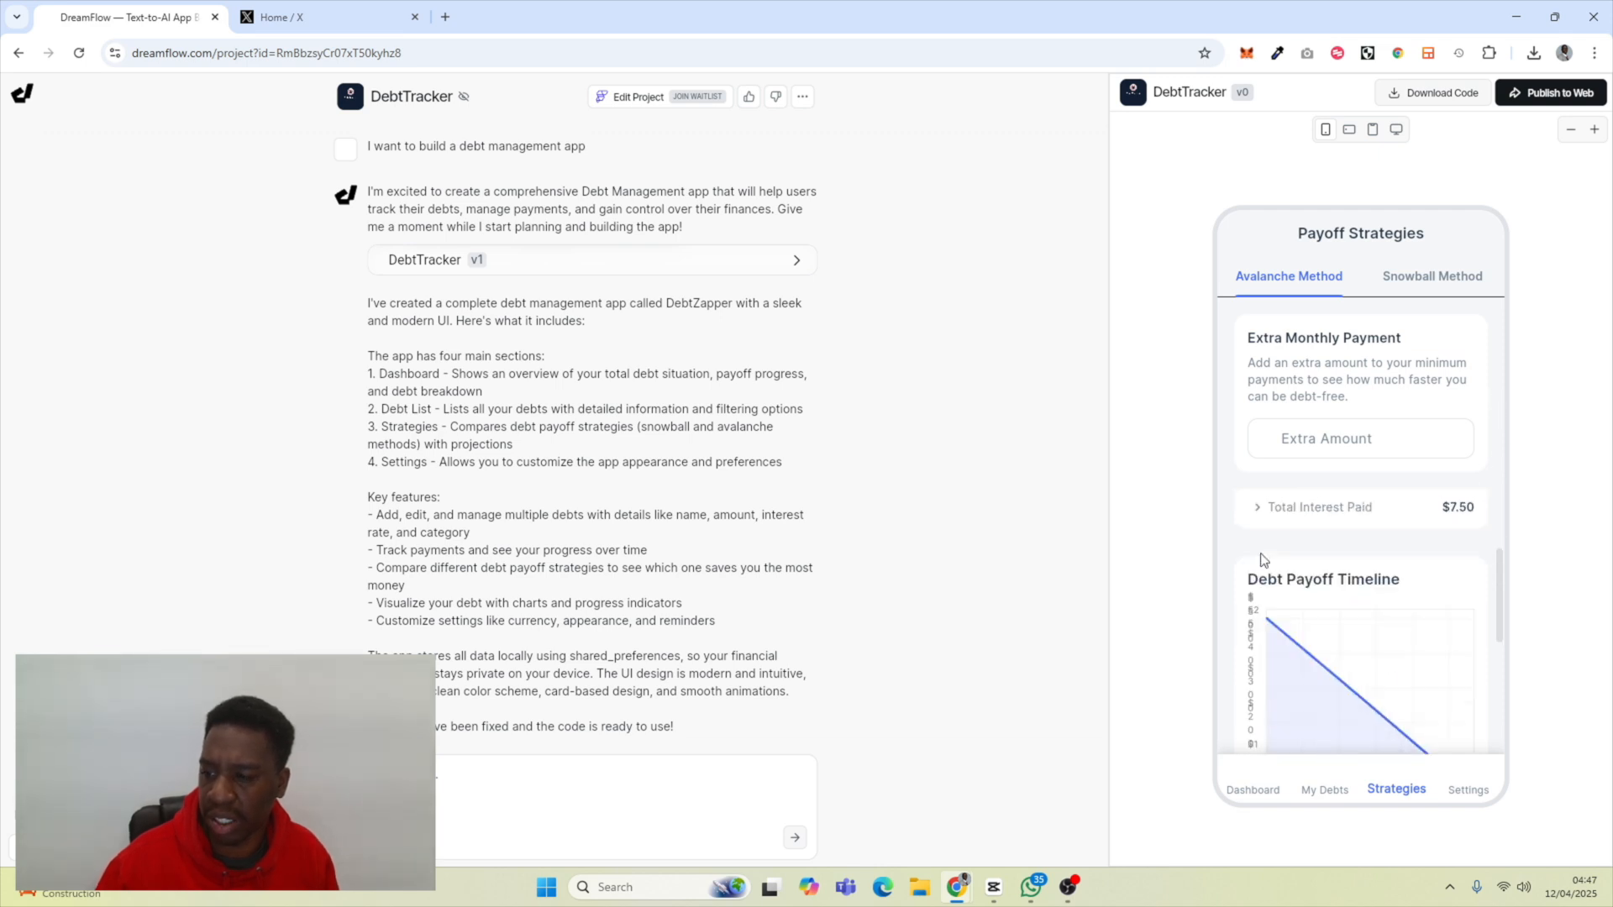
- Examine the Avalanche Method's summary, debt payoff timeline and debts in payoff order
{"action": "scroll", "coordinate": [1311, 542], "scroll_direction": "up", "scroll_amount": 3}
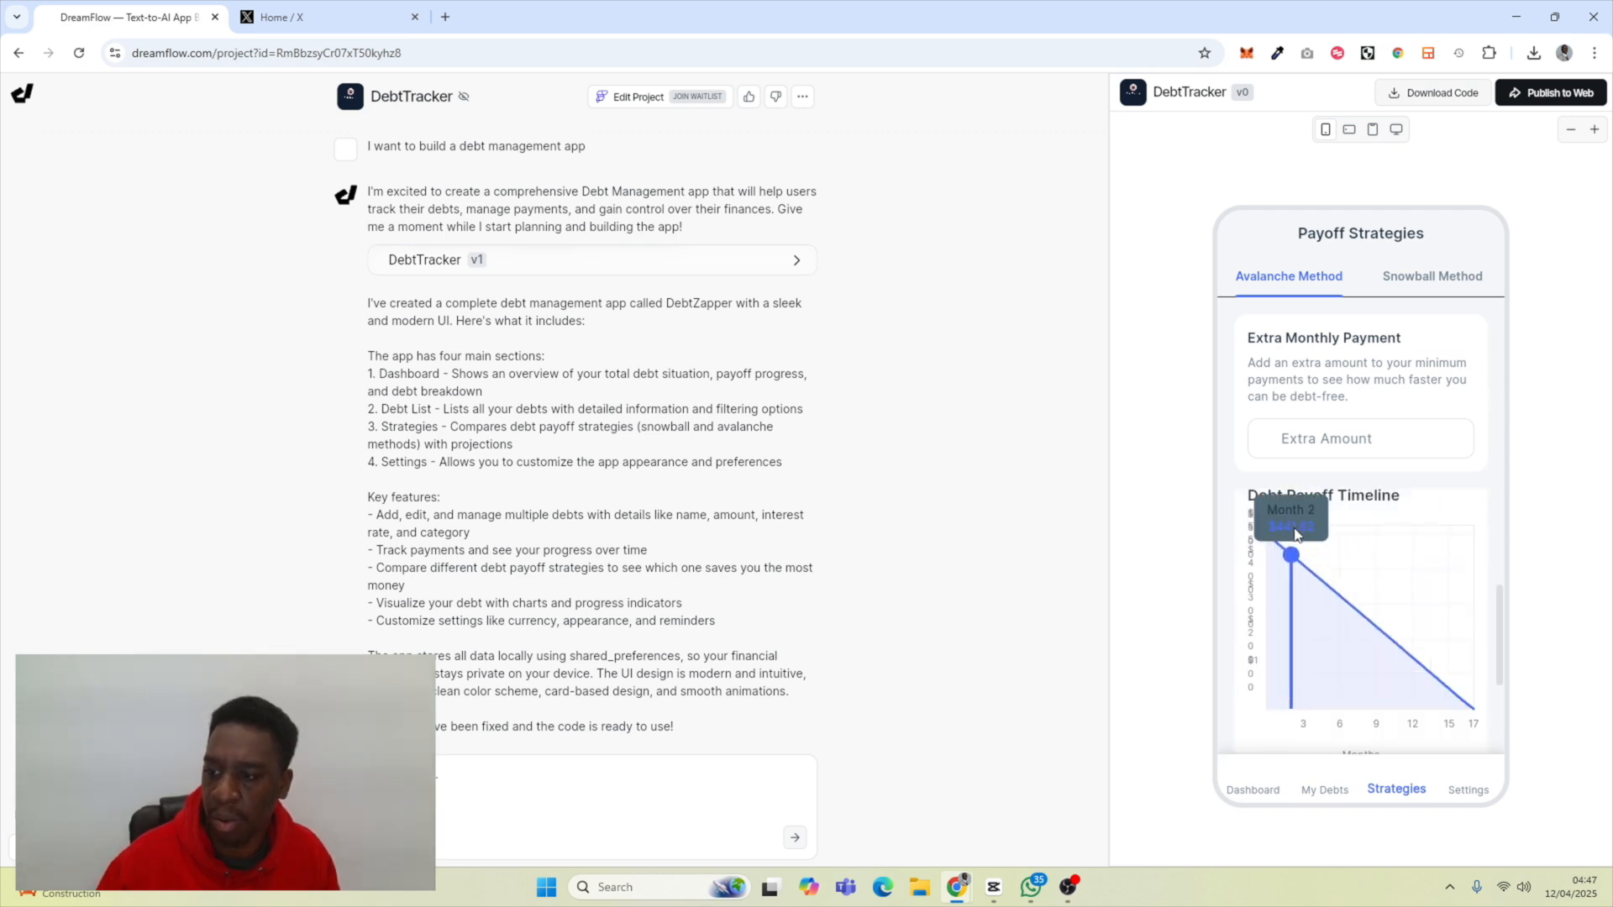
{"action": "scroll", "coordinate": [1388, 652], "scroll_direction": "down", "scroll_amount": 1}
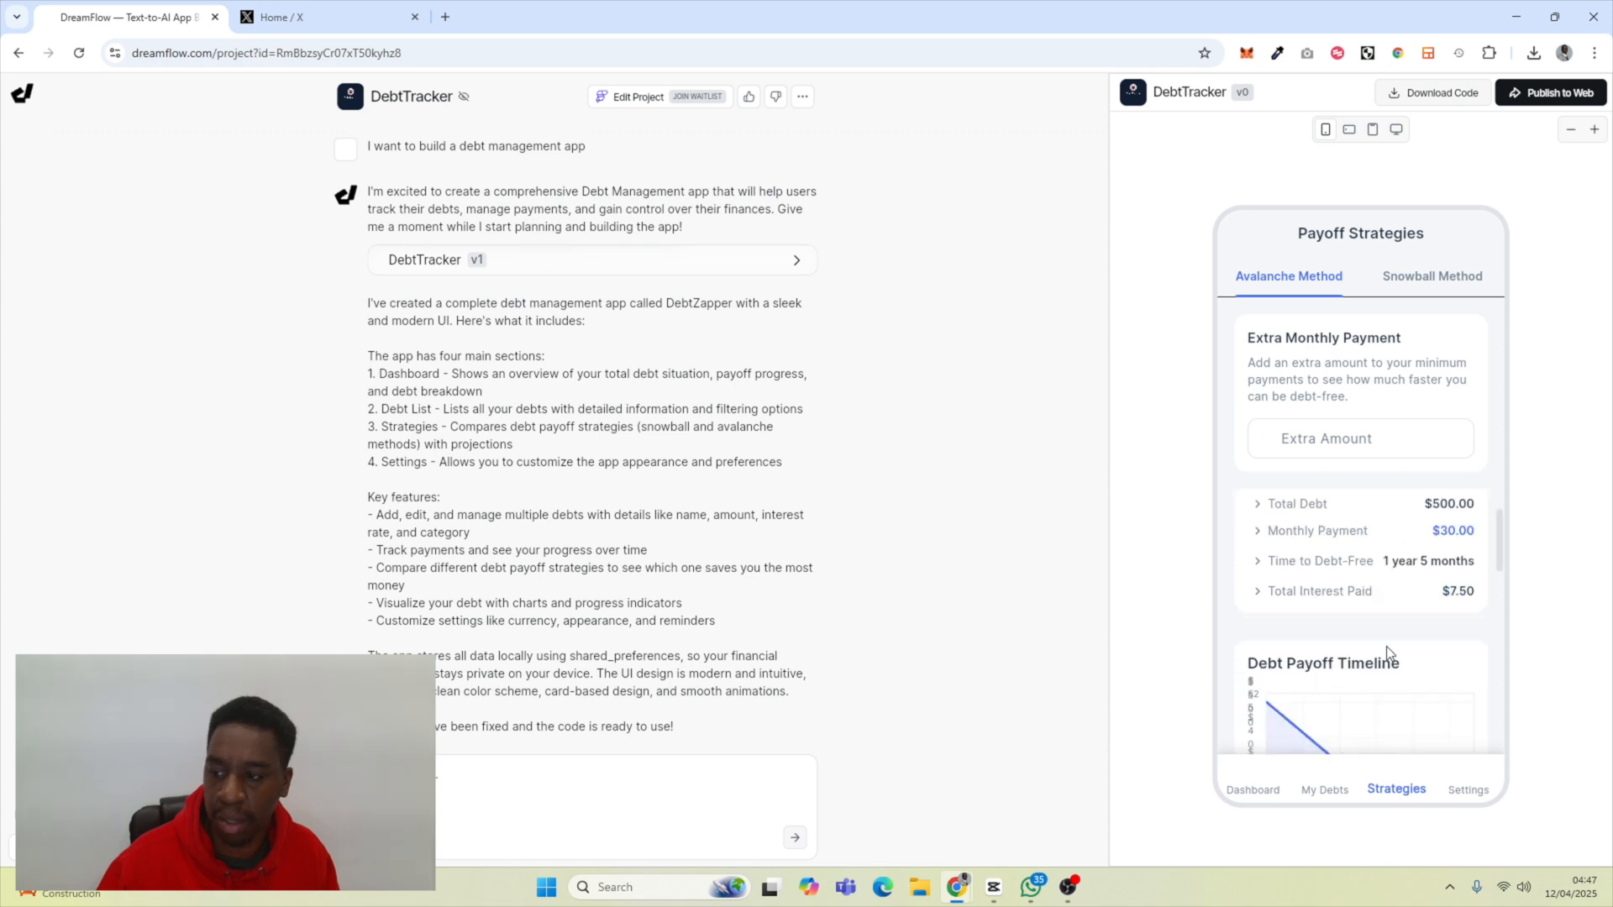
{"action": "scroll", "coordinate": [1388, 653], "scroll_direction": "up", "scroll_amount": 1}
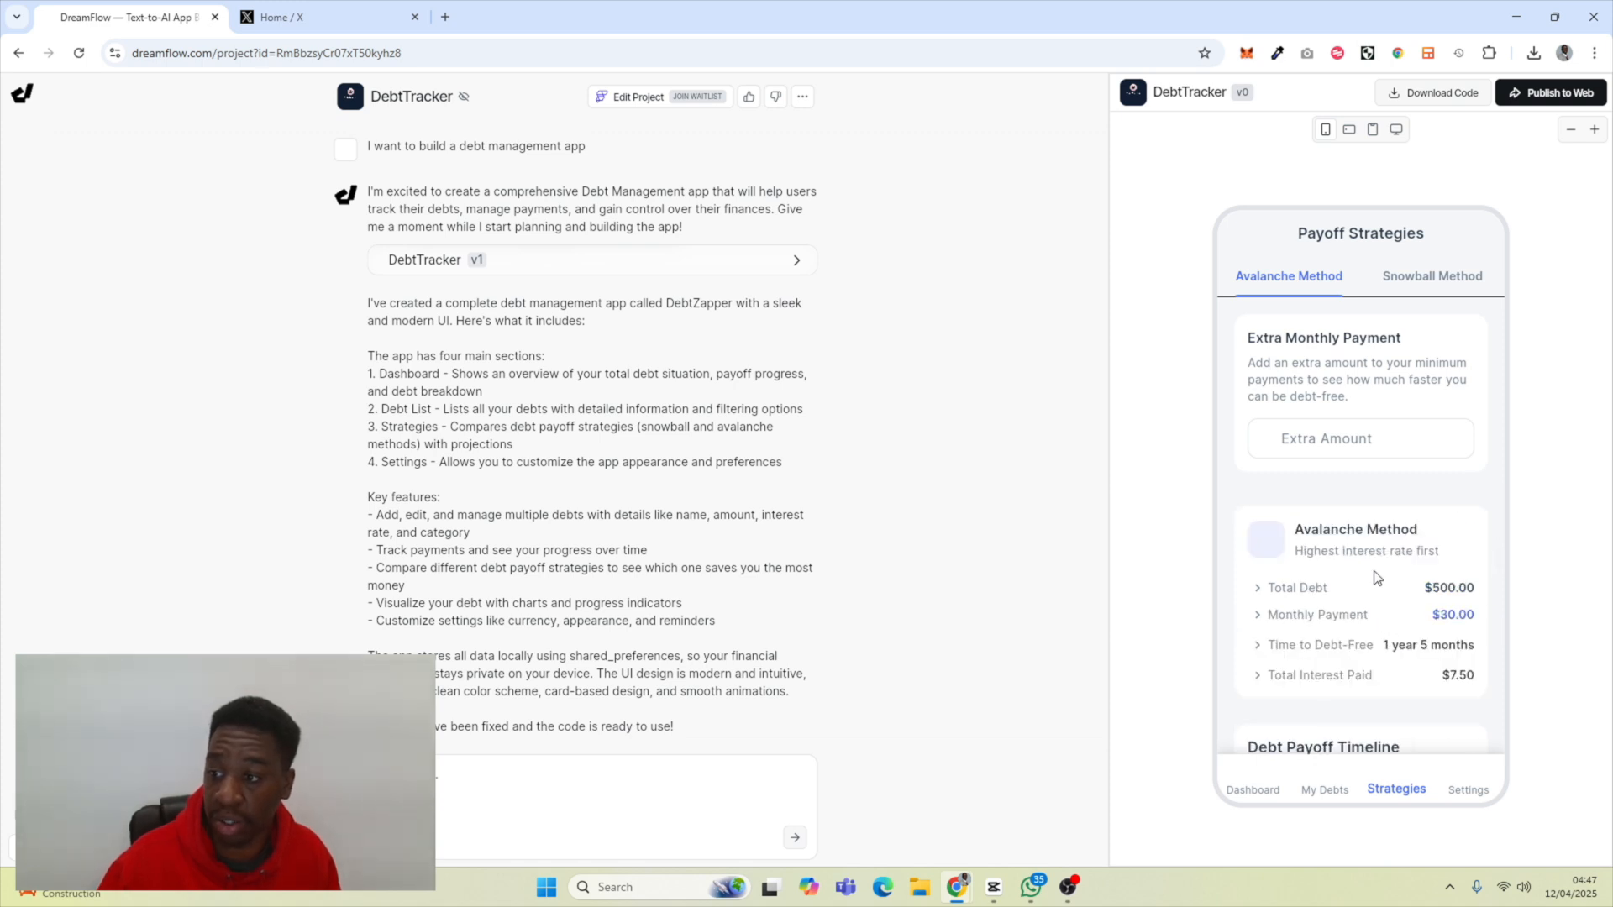
{"action": "scroll", "coordinate": [1294, 645], "scroll_direction": "down", "scroll_amount": 5}
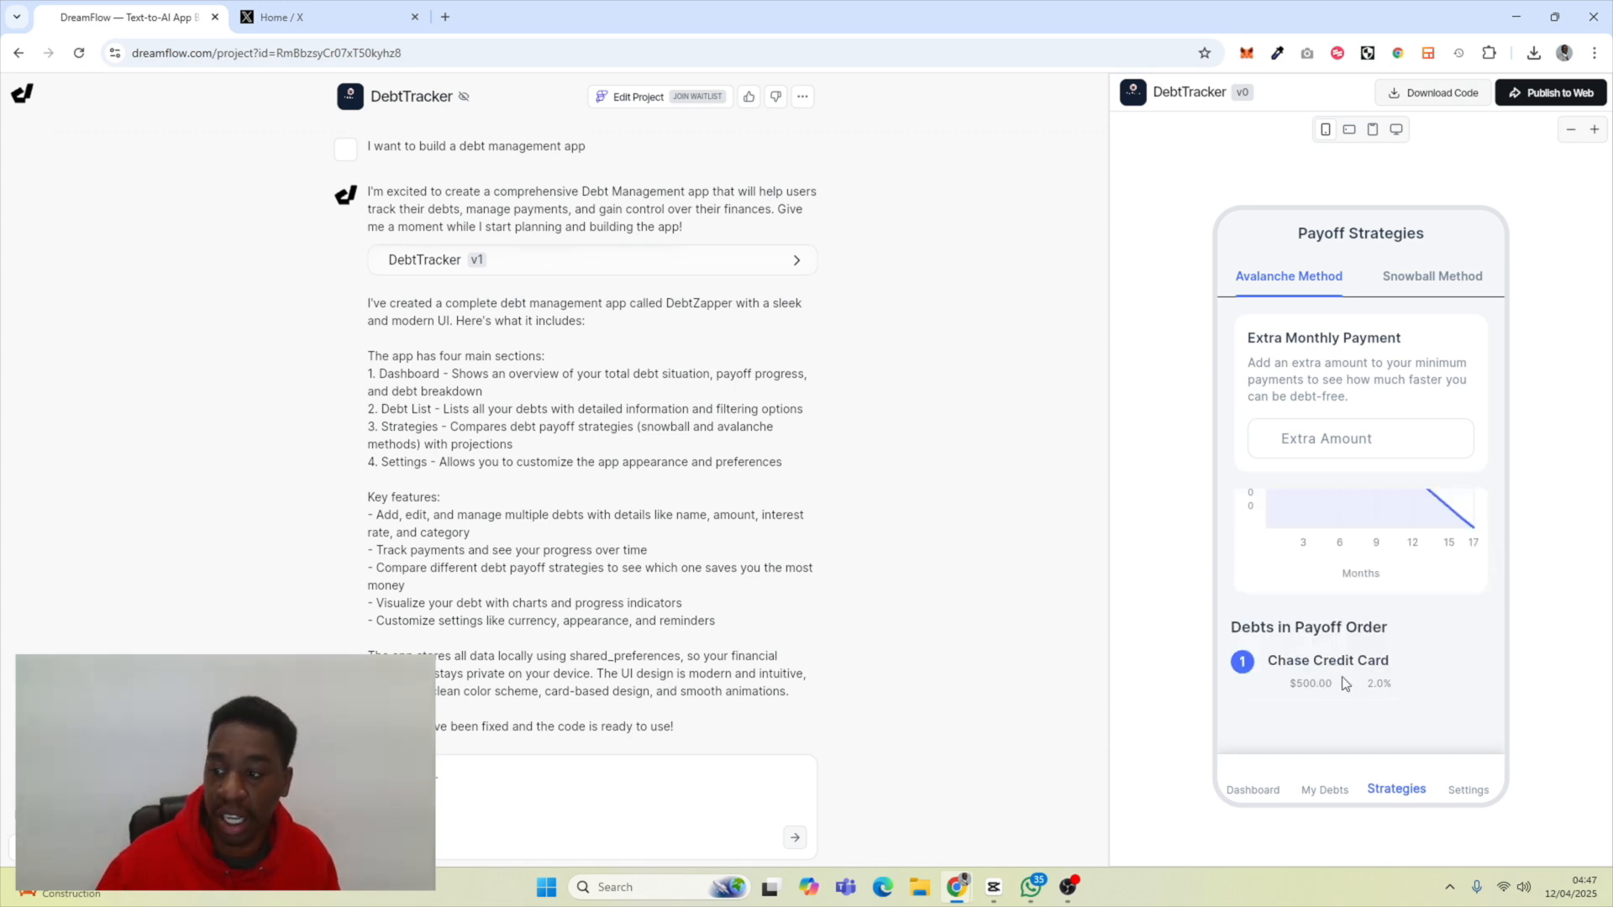
- Turn on Dark Mode in the previewed app's settings and check another page for its effect
{"action": "left_click", "coordinate": [1463, 786]}
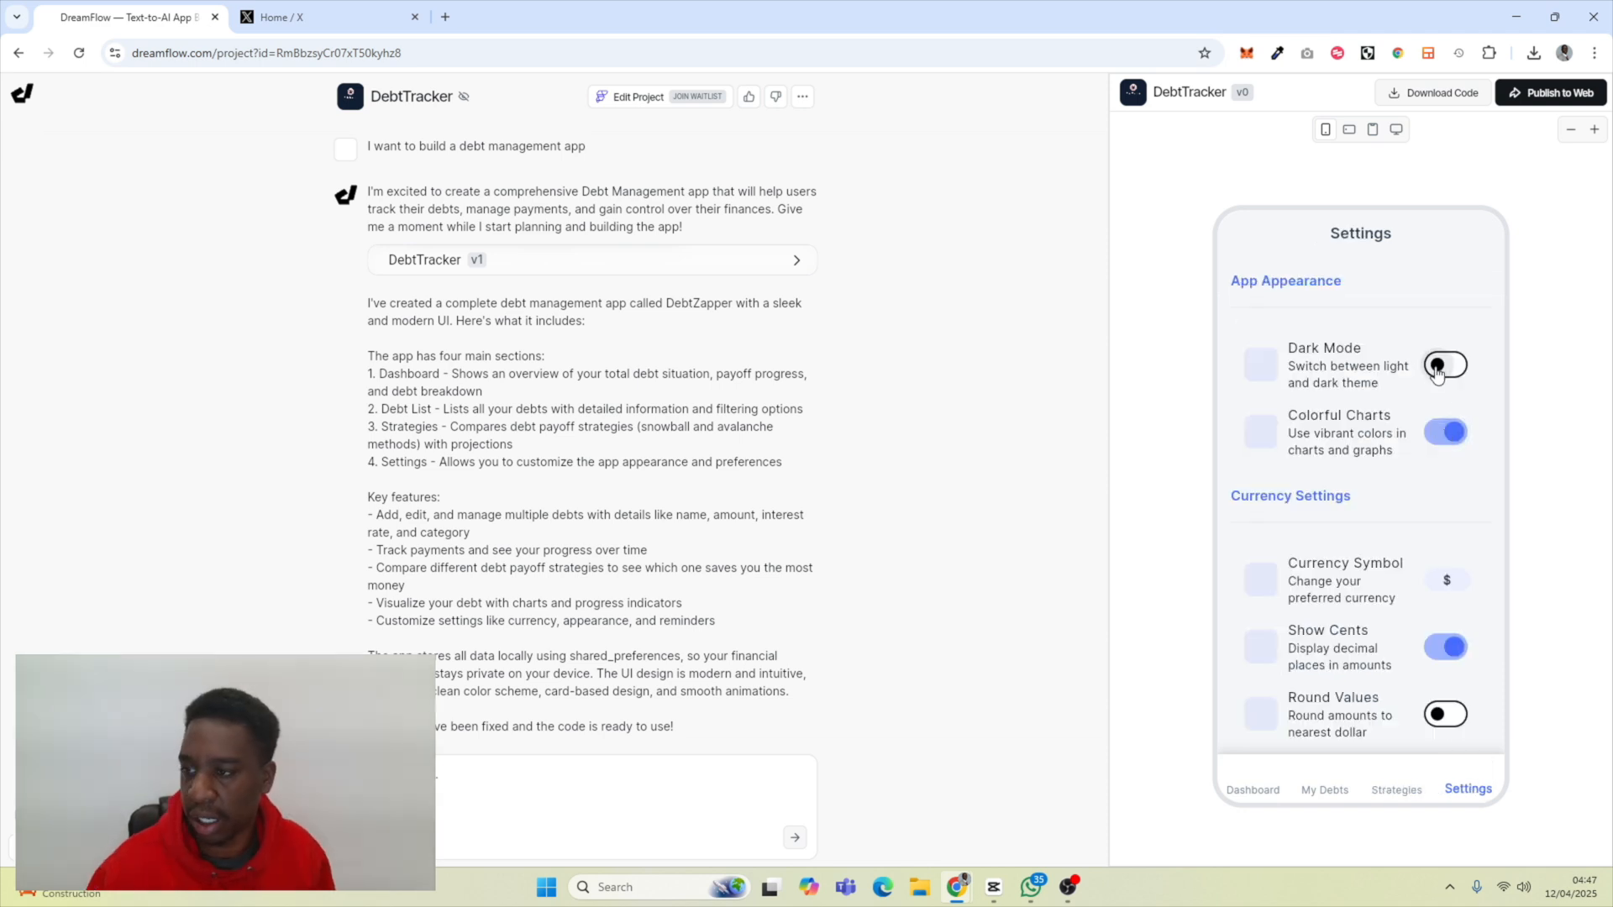
{"action": "left_click", "coordinate": [1446, 364]}
{"action": "left_click", "coordinate": [1349, 798]}
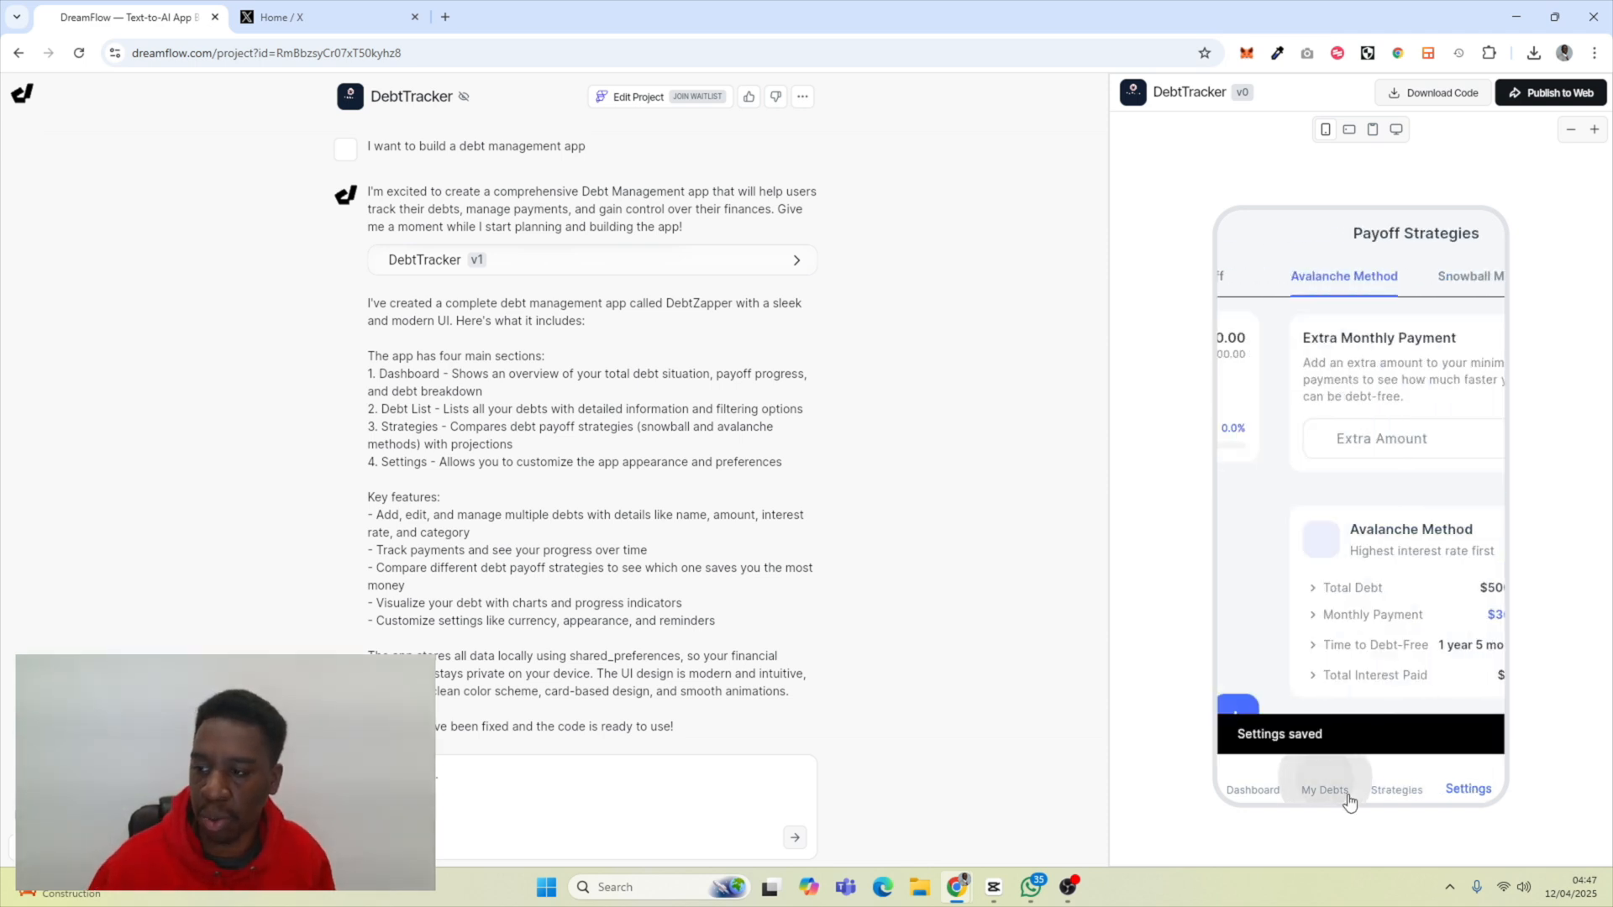
{"action": "left_click", "coordinate": [1470, 798]}
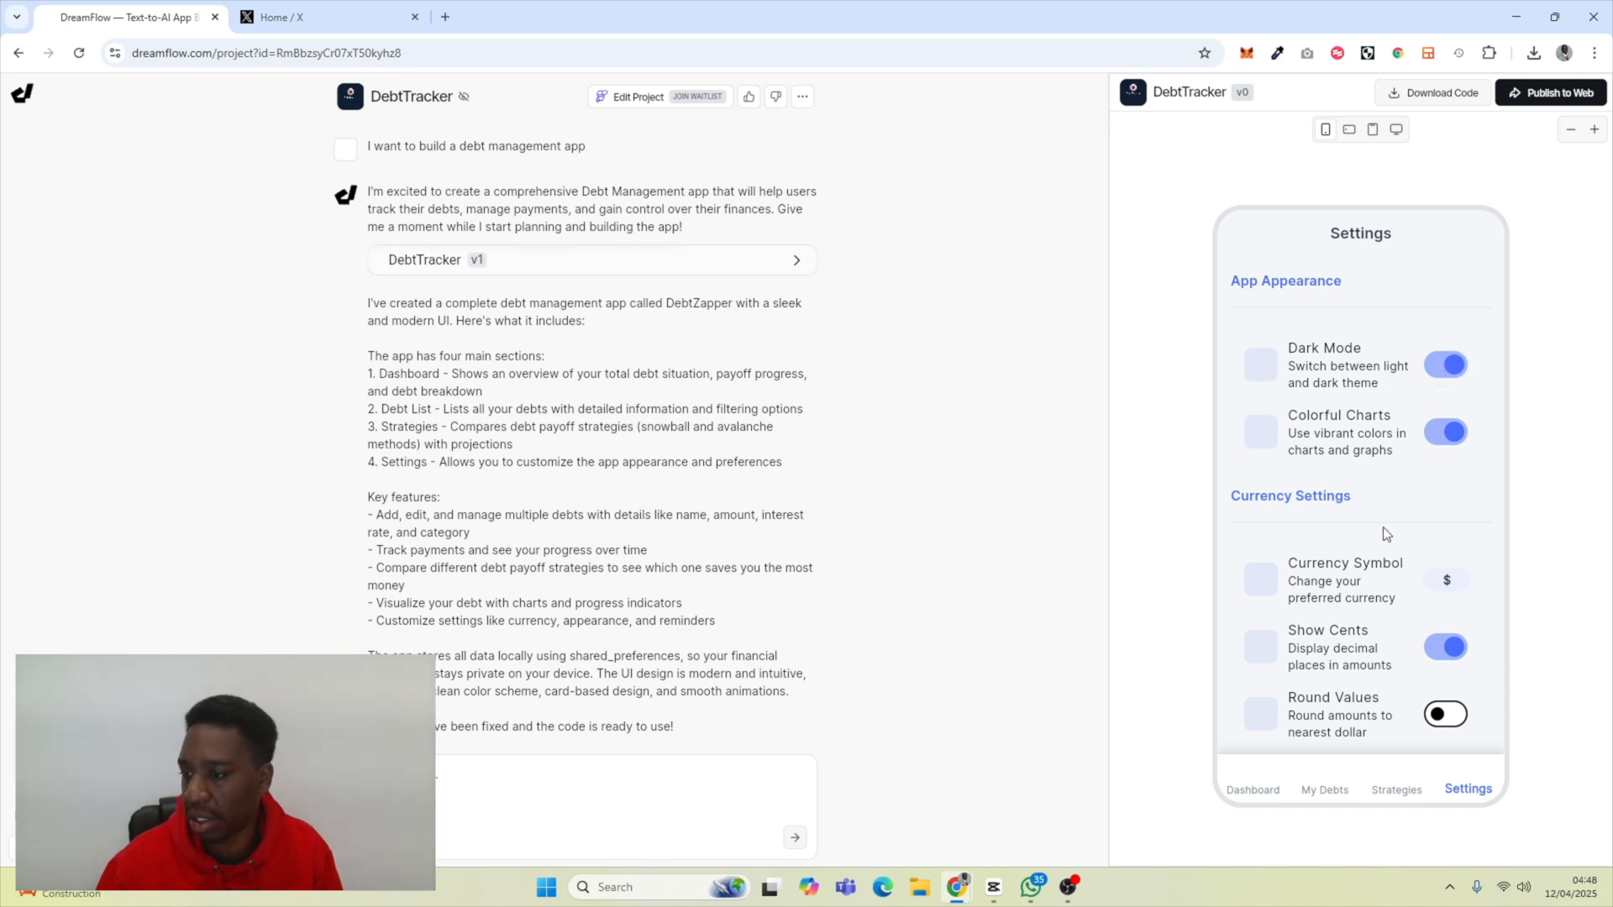
- Set the previewed app's currency symbol to £
{"action": "left_click", "coordinate": [1444, 578]}
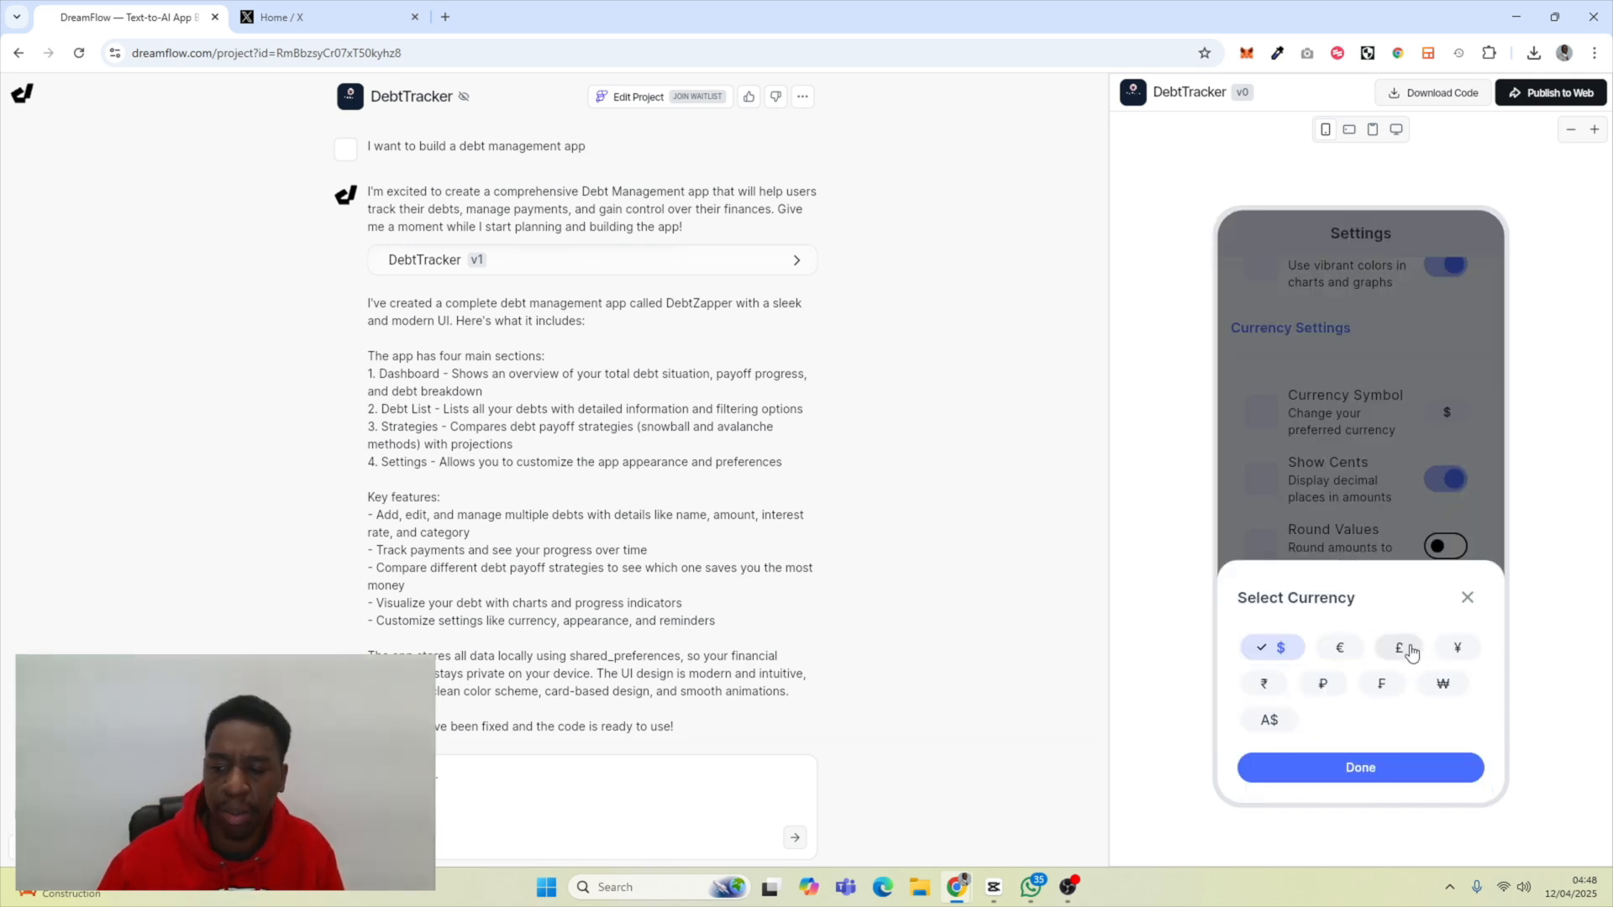
{"action": "left_click", "coordinate": [1407, 650]}
{"action": "left_click", "coordinate": [1376, 769]}
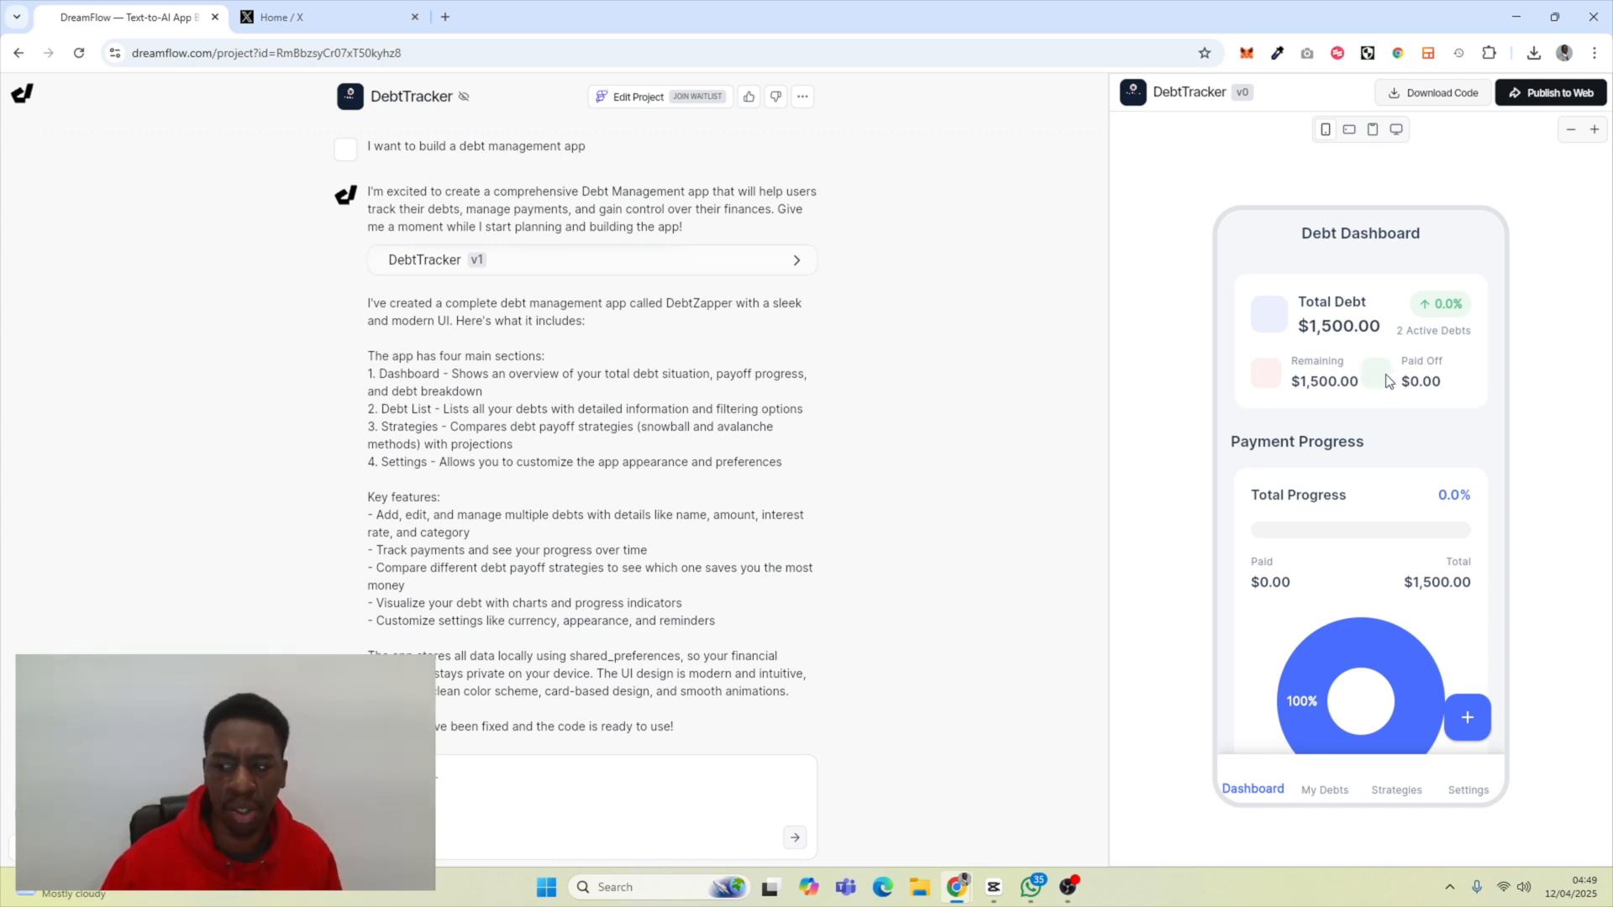
- Review the dashboard's breakdown of both credit card debts and compare it with the active entries under My Debts
{"action": "scroll", "coordinate": [1395, 386], "scroll_direction": "down", "scroll_amount": 5}
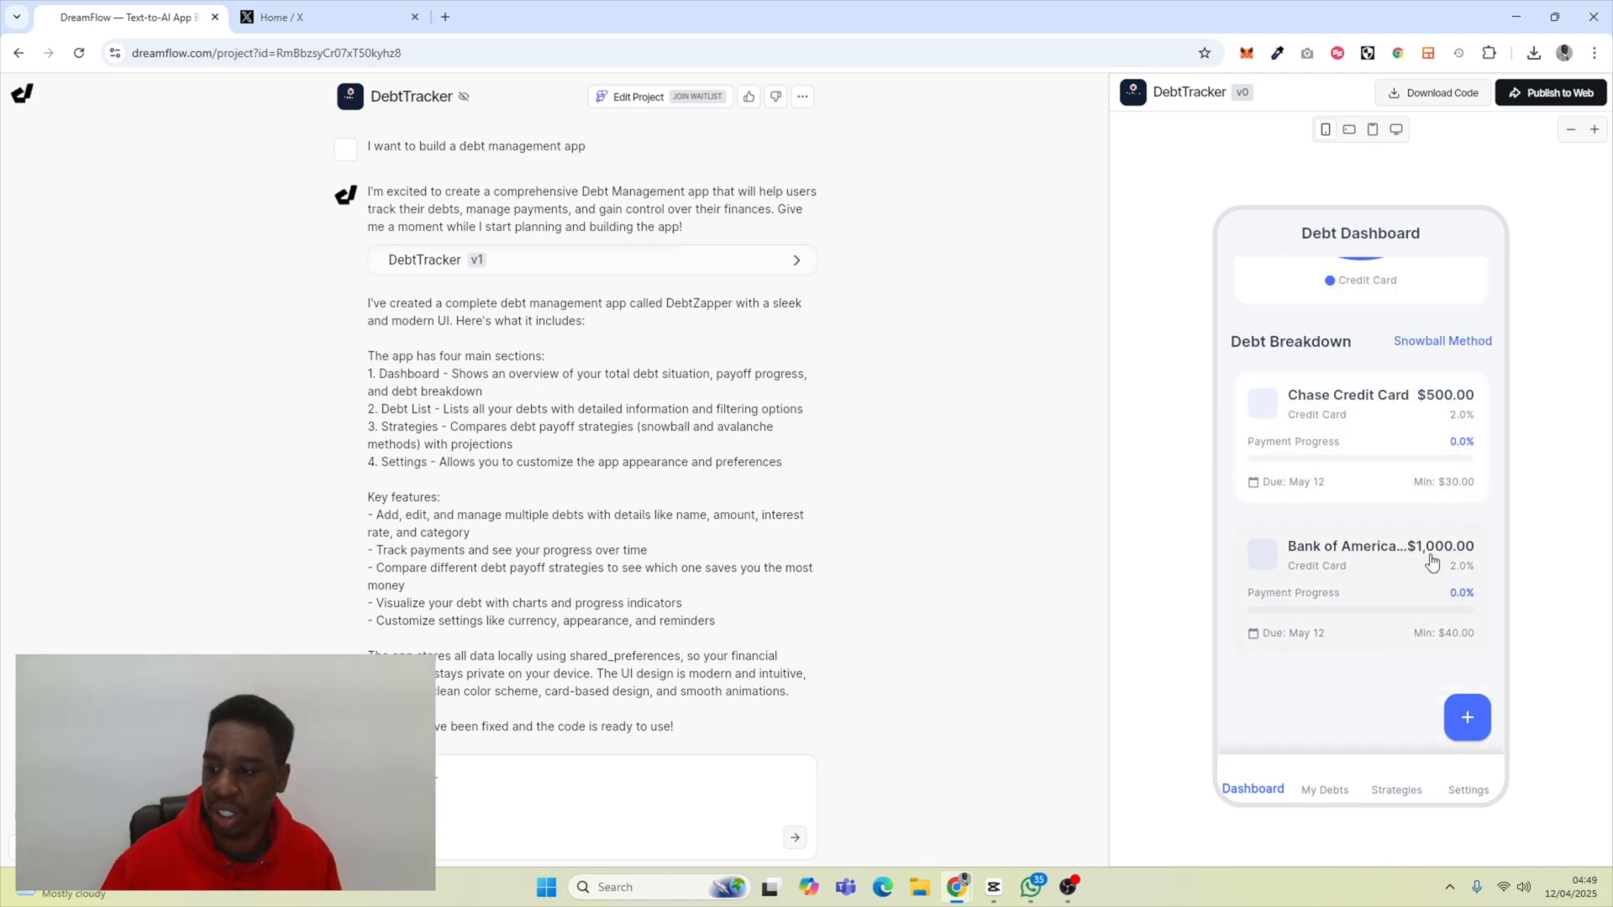
{"action": "left_click", "coordinate": [1232, 790]}
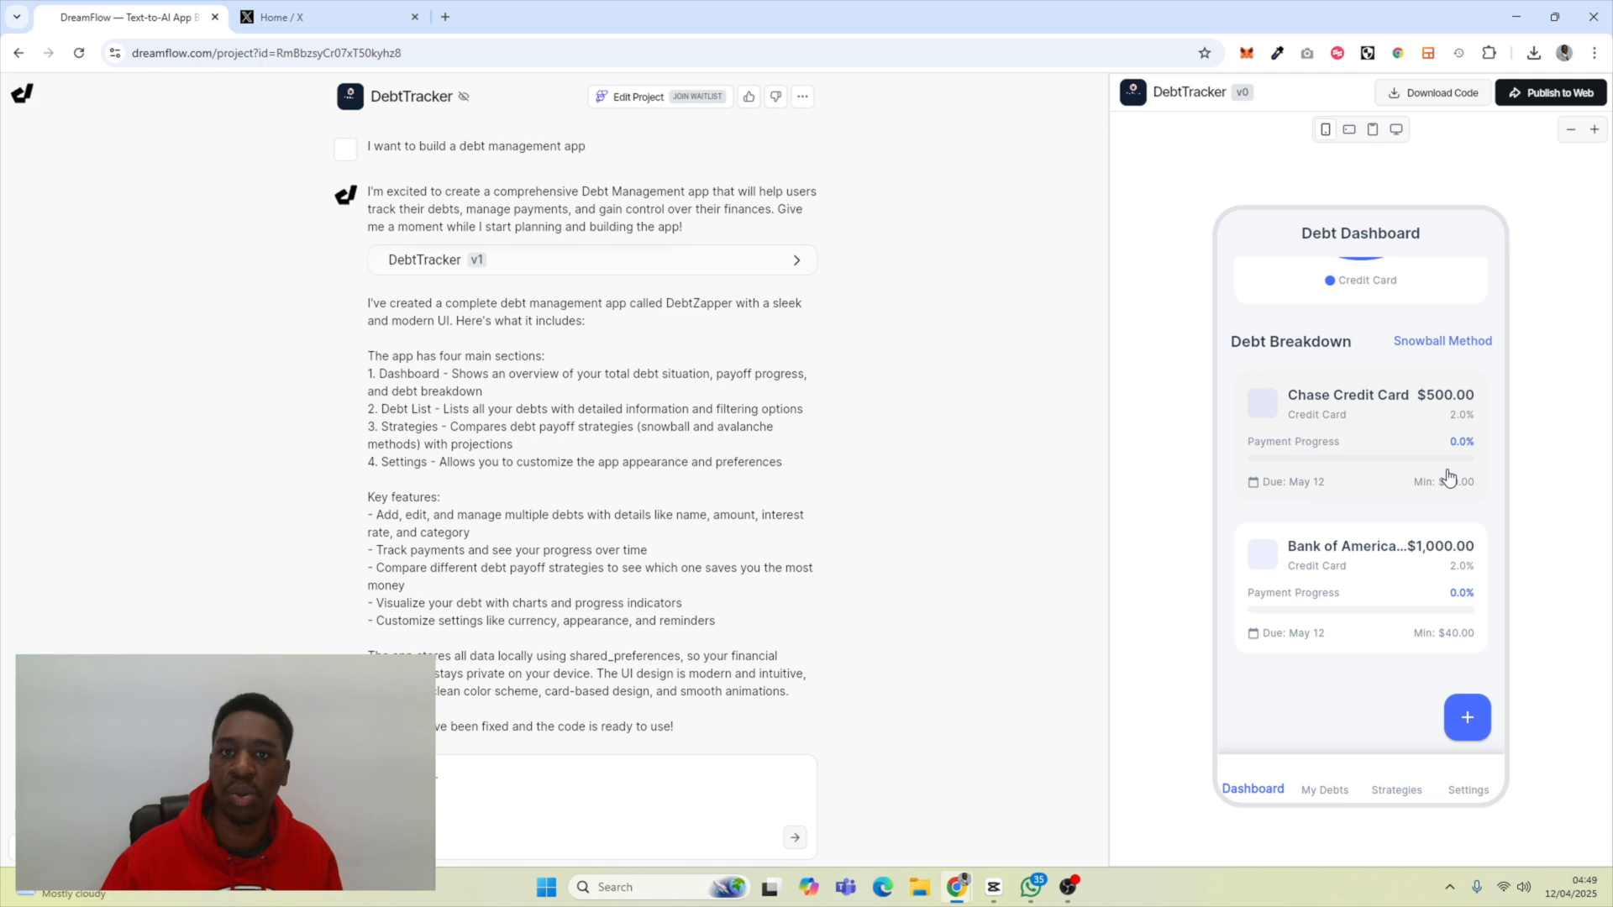
{"action": "left_click", "coordinate": [1327, 788]}
{"action": "left_click", "coordinate": [1255, 789]}
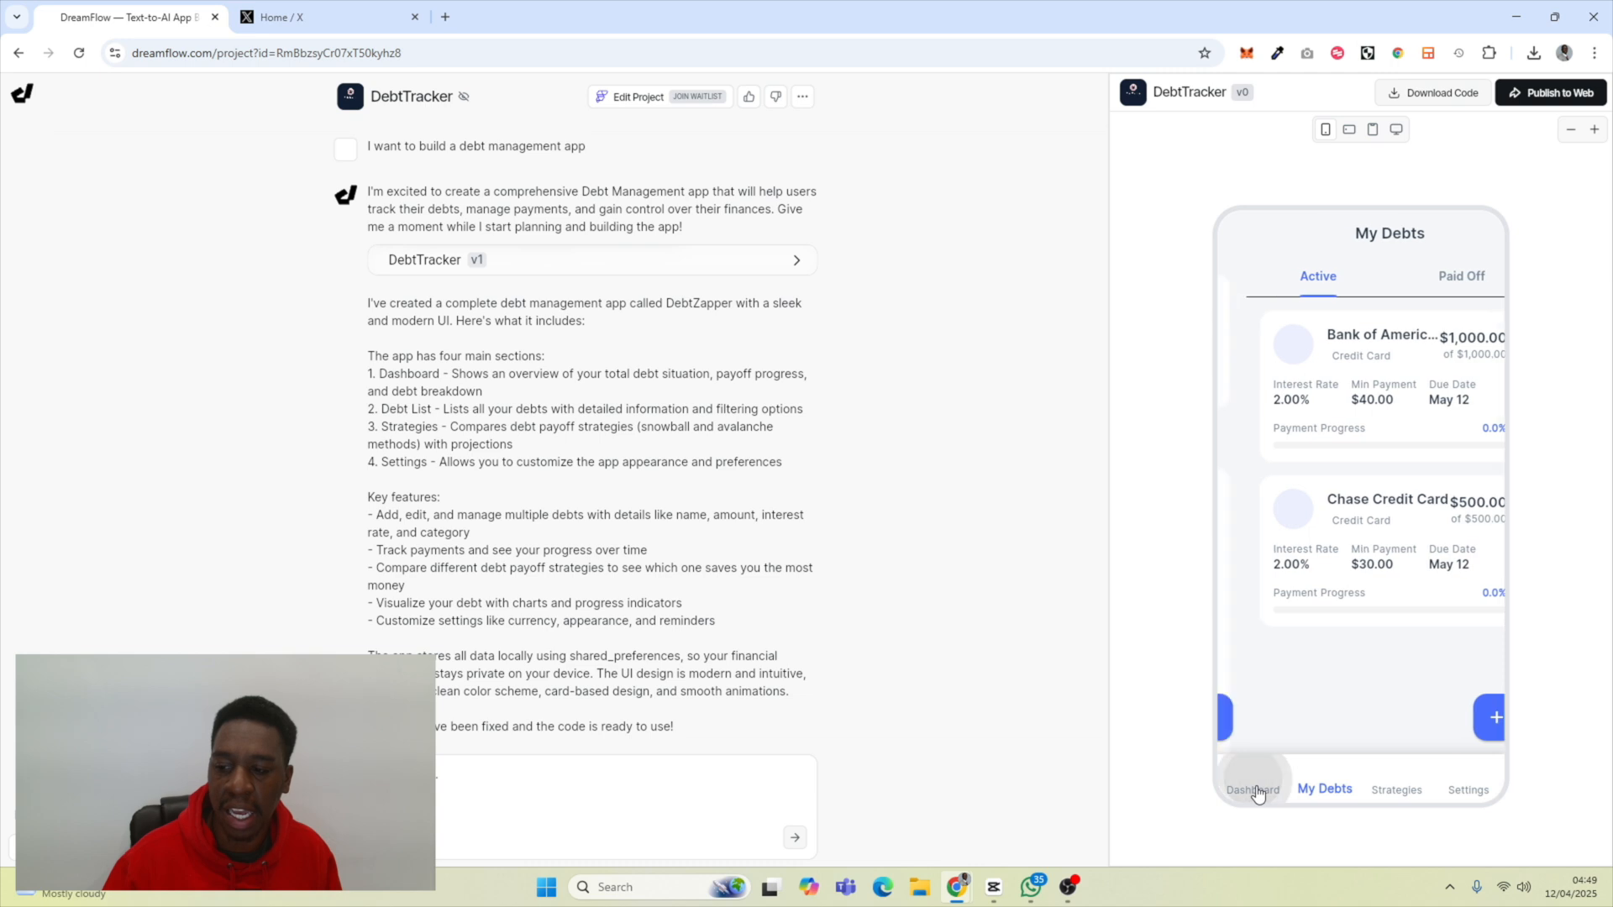
{"action": "left_click", "coordinate": [1322, 789]}
{"action": "left_click", "coordinate": [1396, 788]}
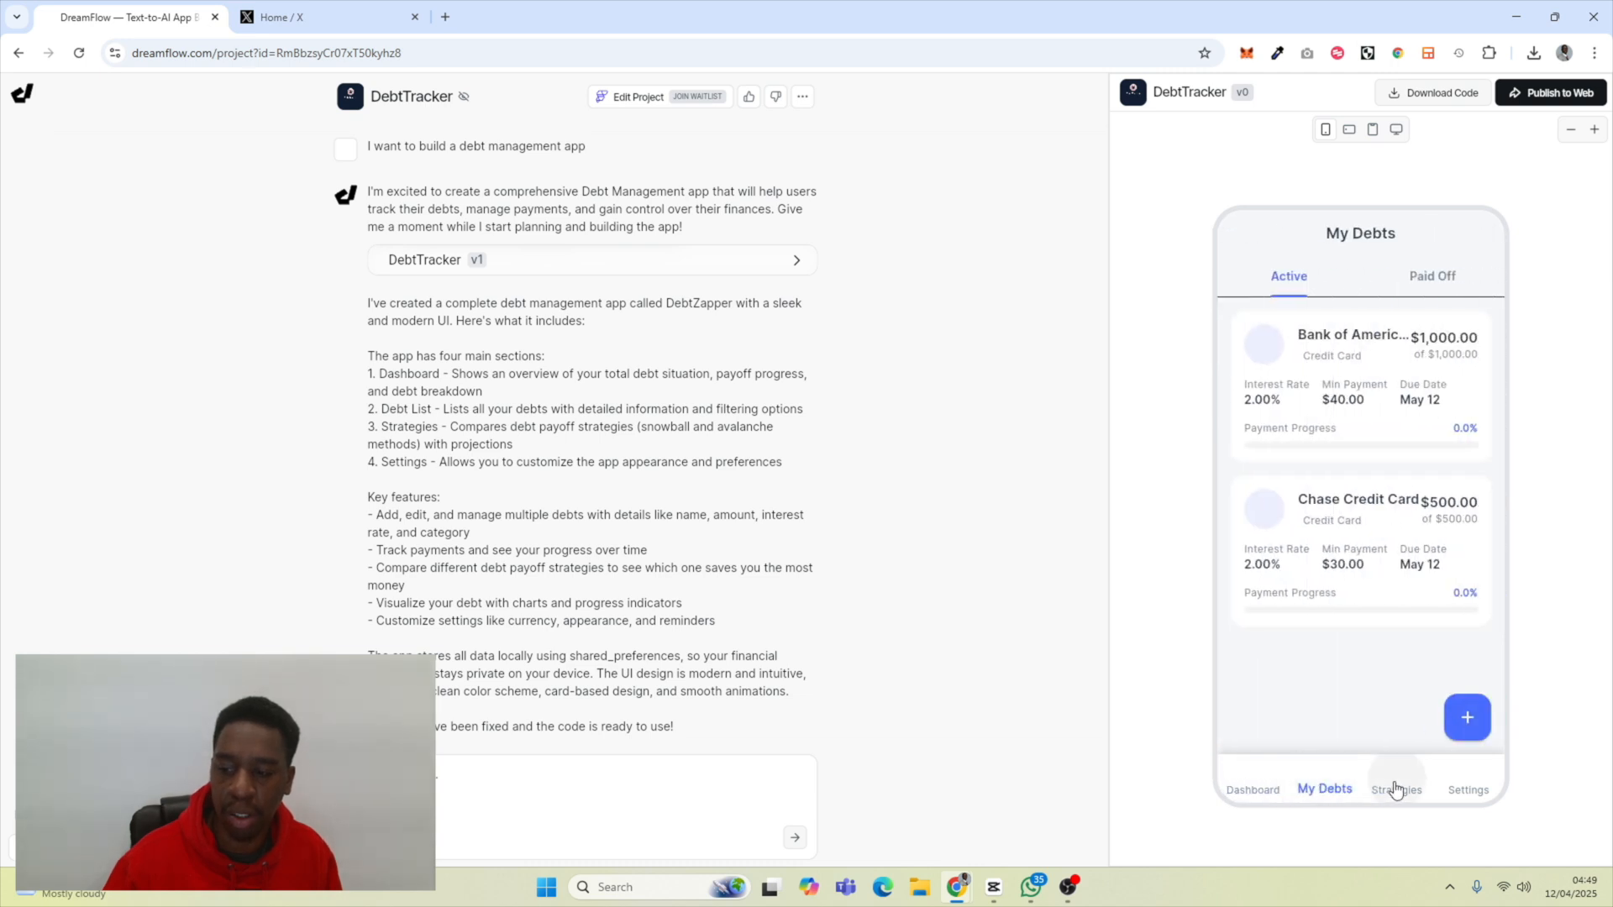
{"action": "left_click", "coordinate": [1324, 788]}
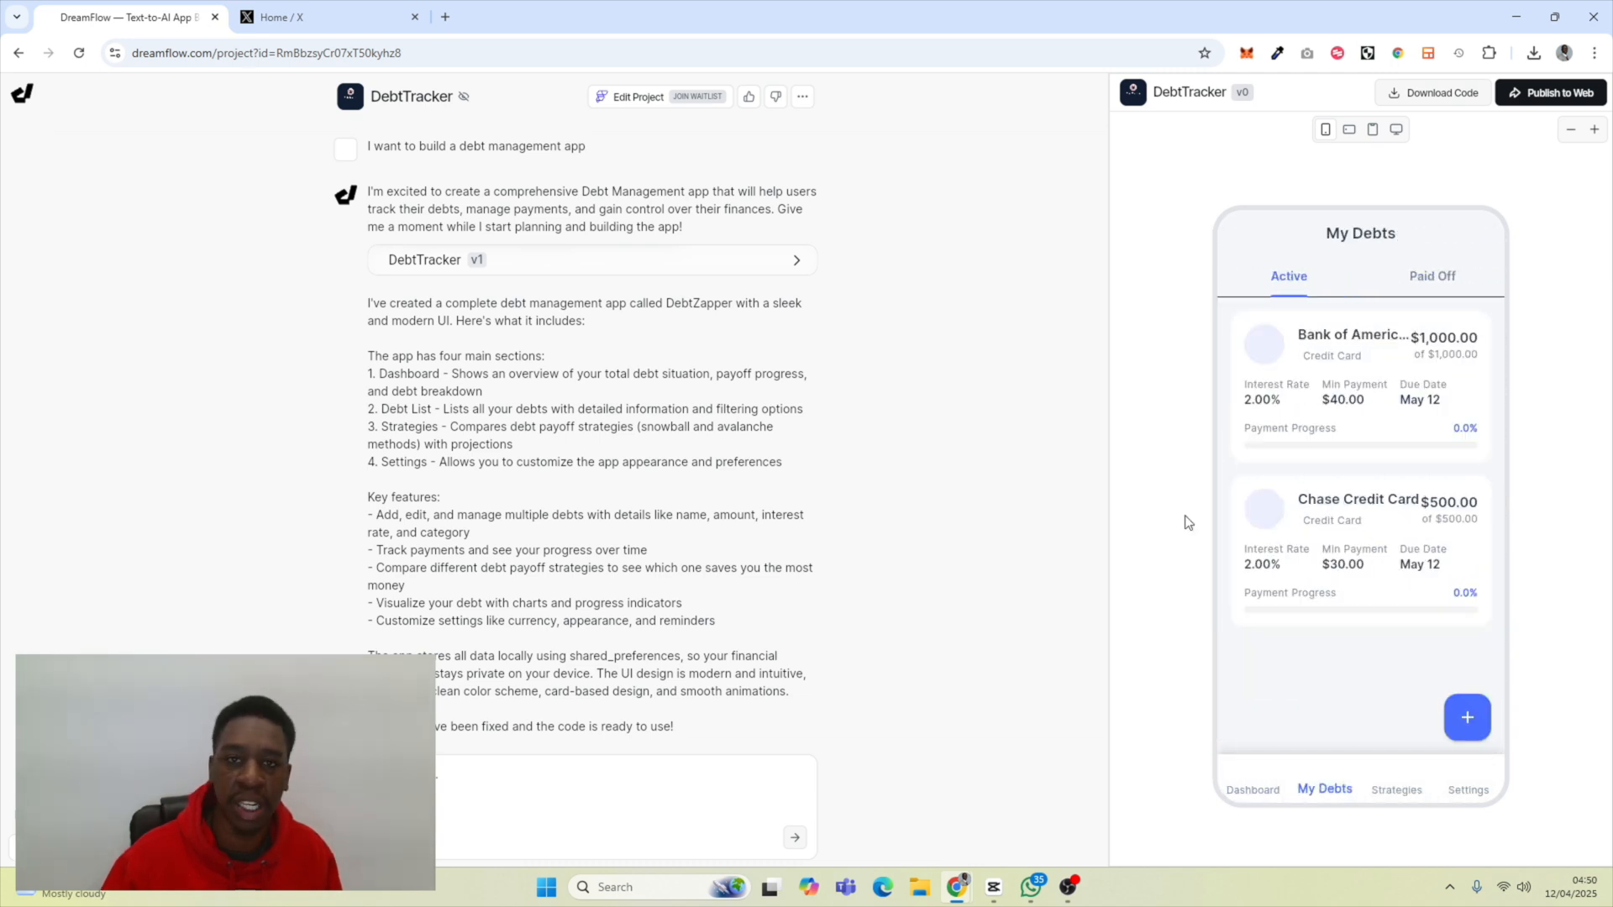
- Preview the app in landscape phone format and check its Dashboard and My Debts pages
{"action": "left_click", "coordinate": [1346, 133]}
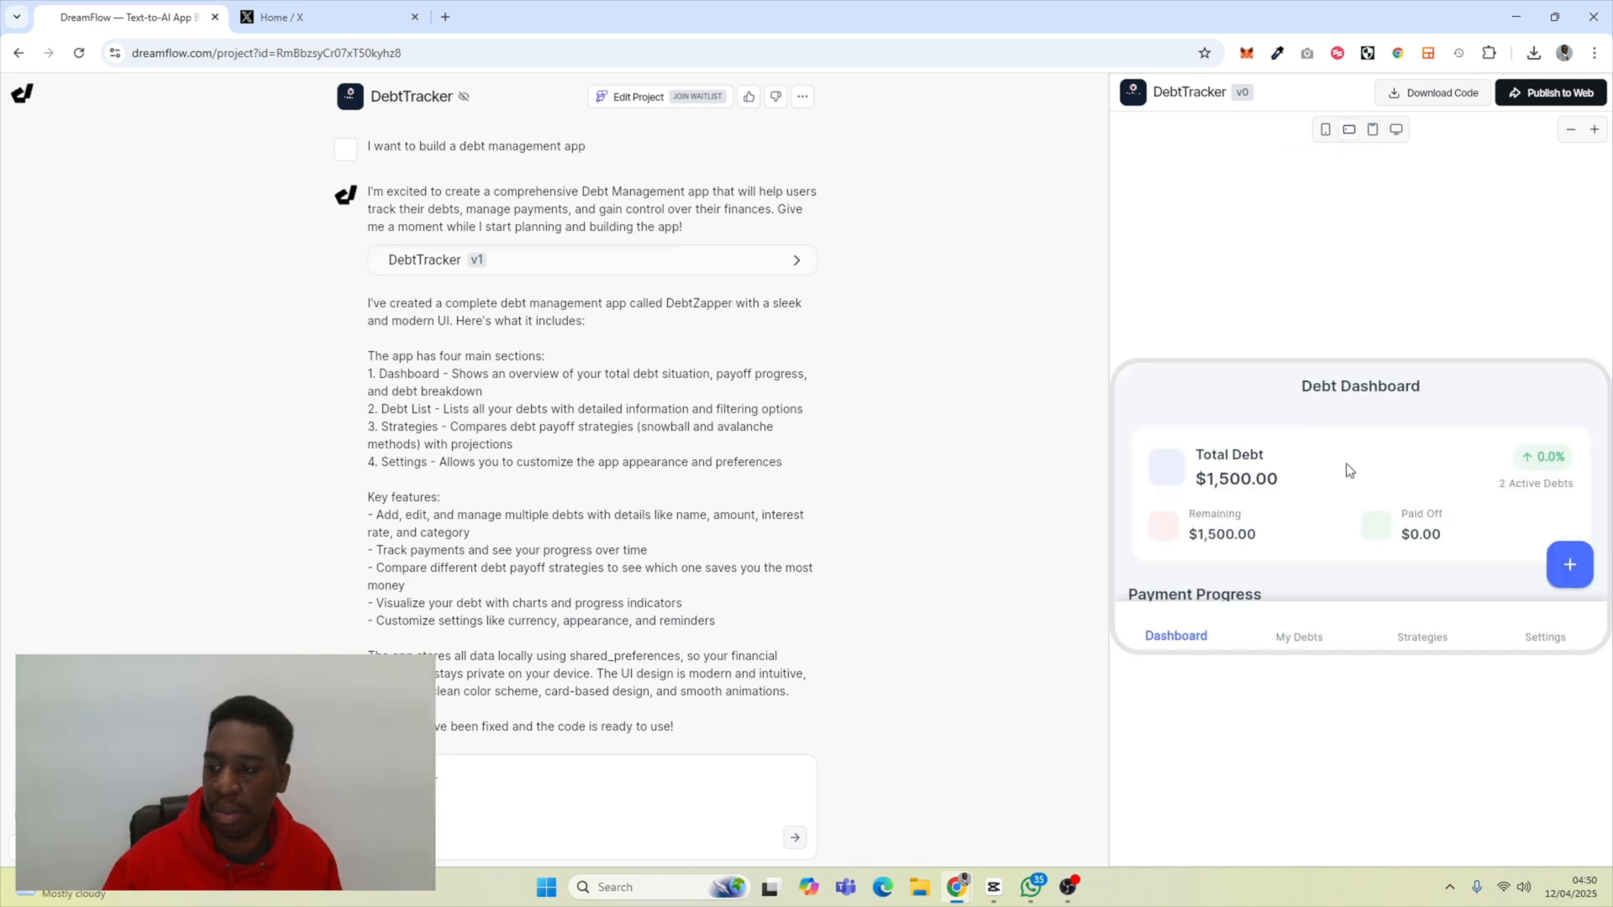
{"action": "scroll", "coordinate": [1346, 468], "scroll_direction": "down", "scroll_amount": 5}
{"action": "scroll", "coordinate": [1345, 468], "scroll_direction": "down", "scroll_amount": 3}
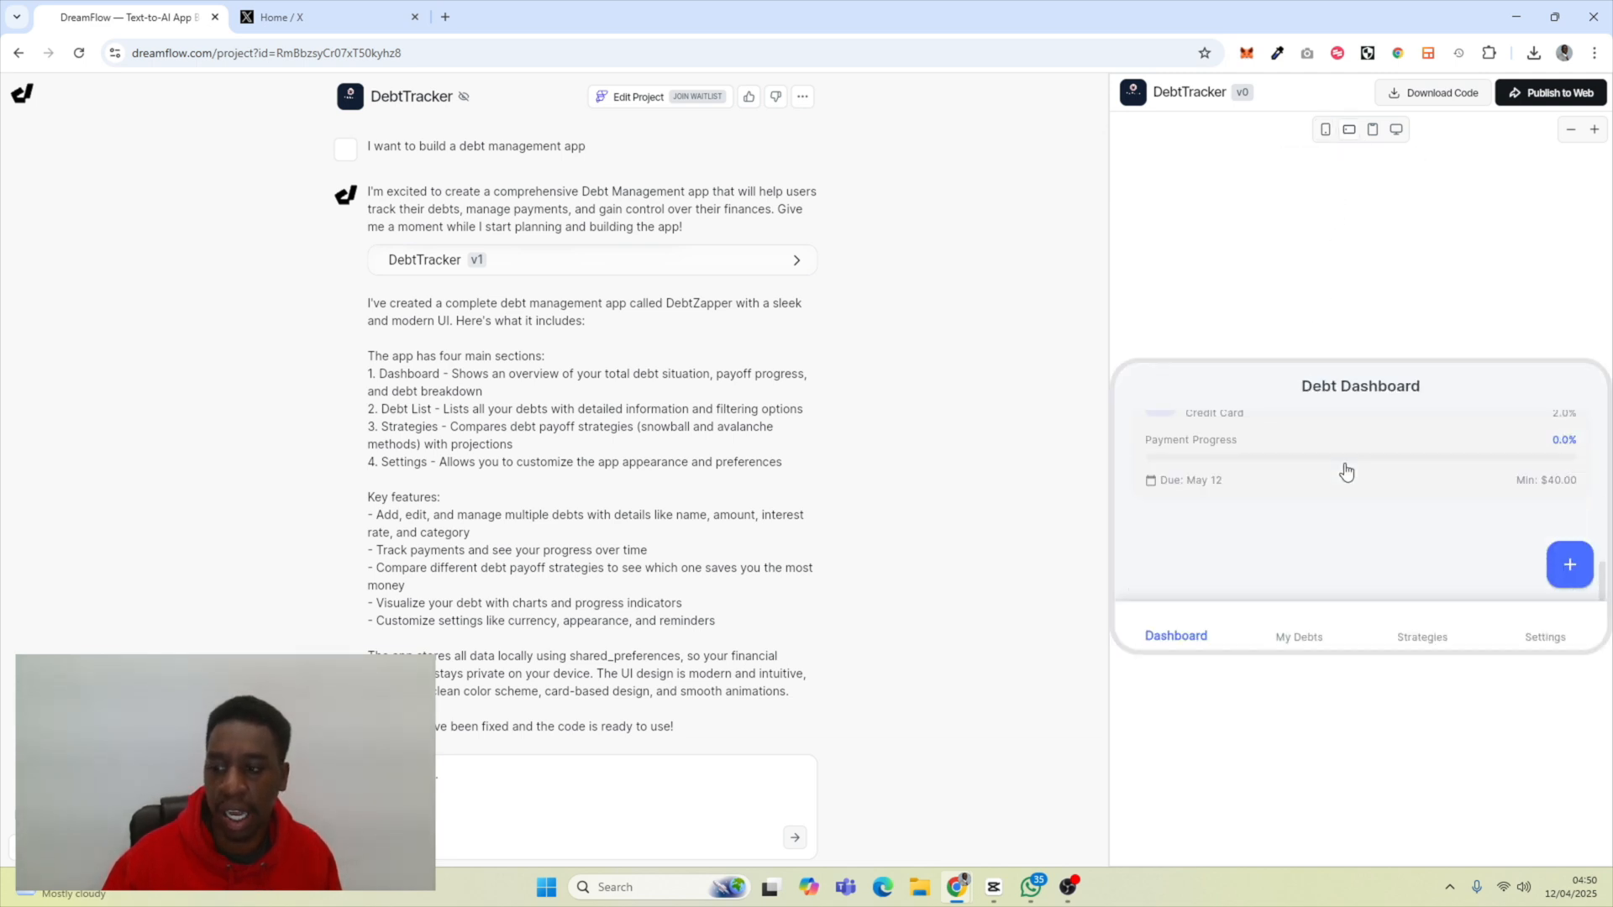
{"action": "left_click", "coordinate": [1304, 654]}
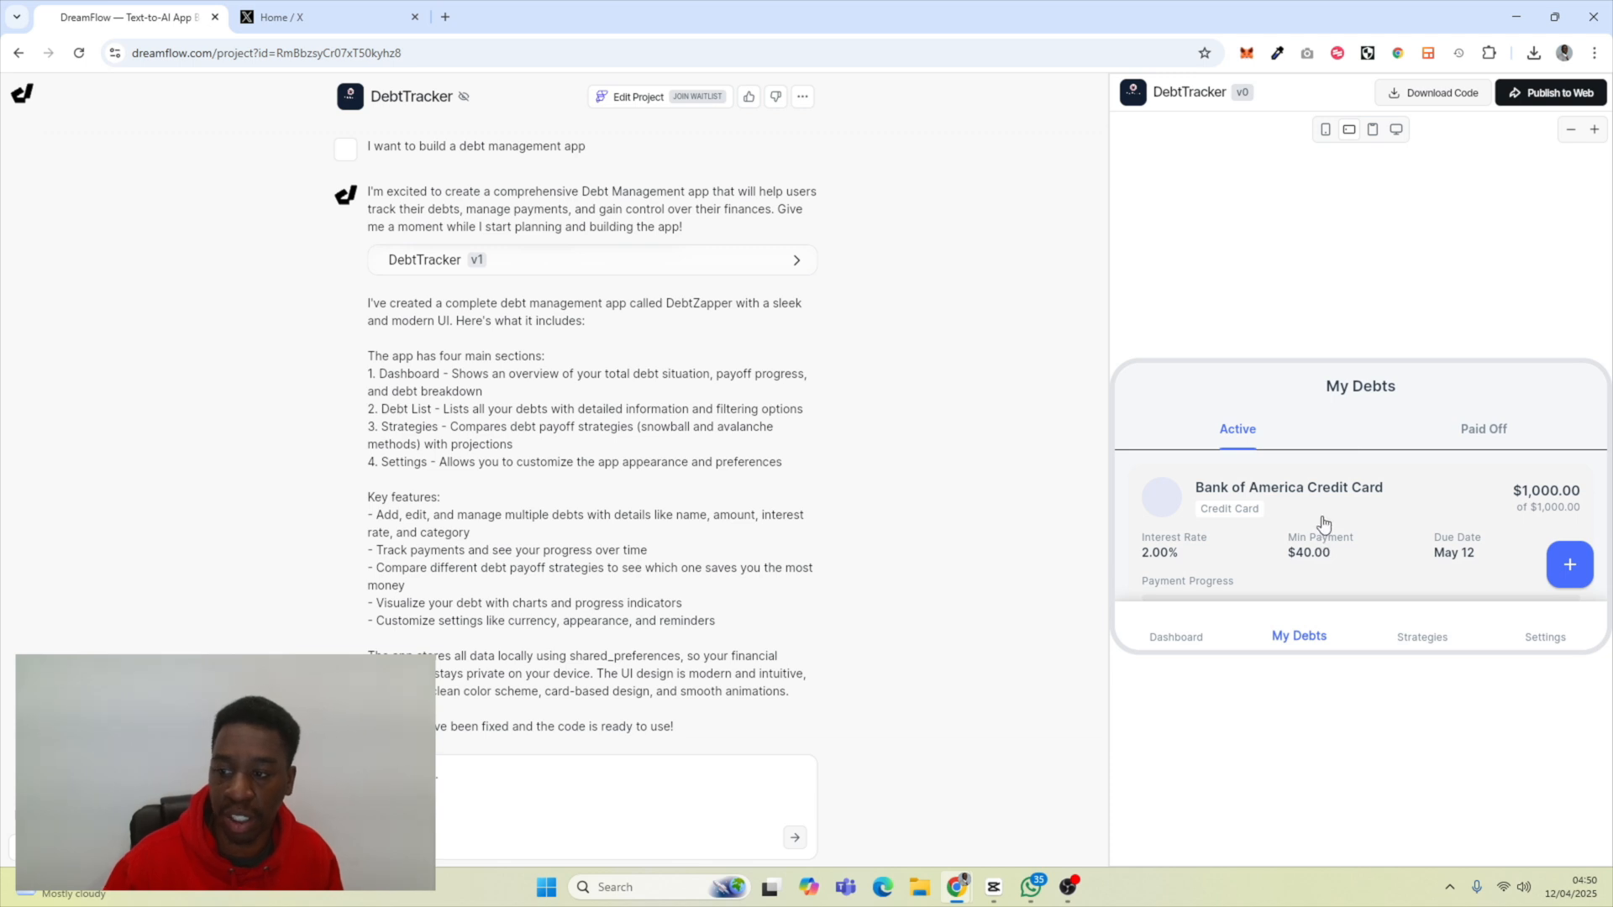
{"action": "scroll", "coordinate": [1323, 523], "scroll_direction": "down", "scroll_amount": 2}
{"action": "scroll", "coordinate": [1323, 524], "scroll_direction": "up", "scroll_amount": 1}
- Preview the app's dashboard in the tablet format and in the desktop format
{"action": "left_click", "coordinate": [1373, 129]}
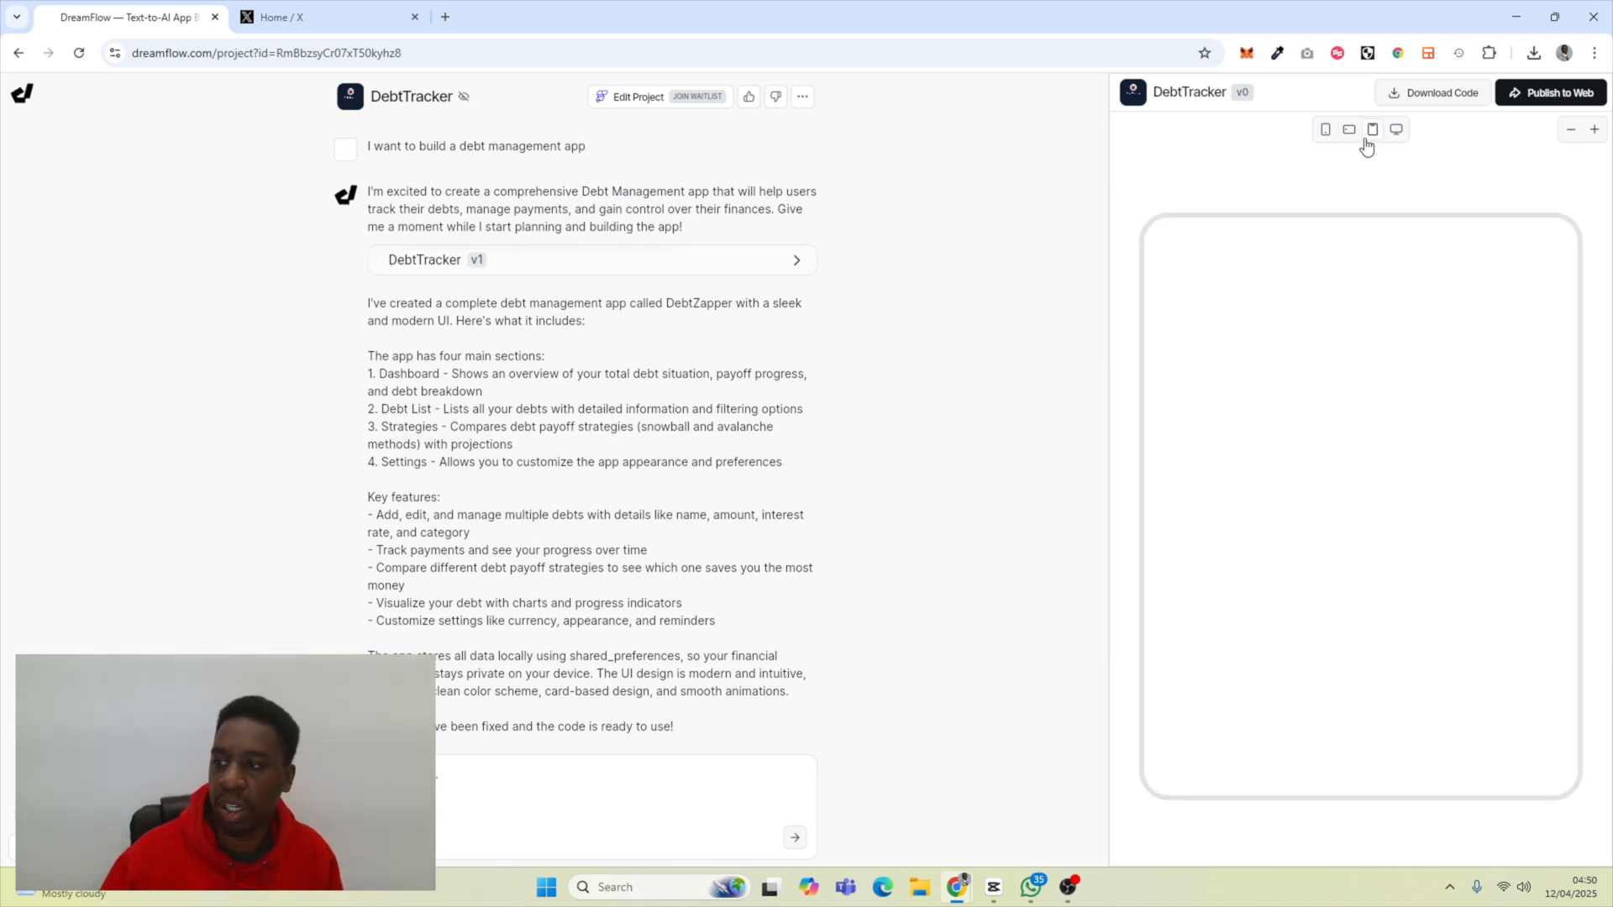
{"action": "scroll", "coordinate": [1349, 495], "scroll_direction": "down", "scroll_amount": 5}
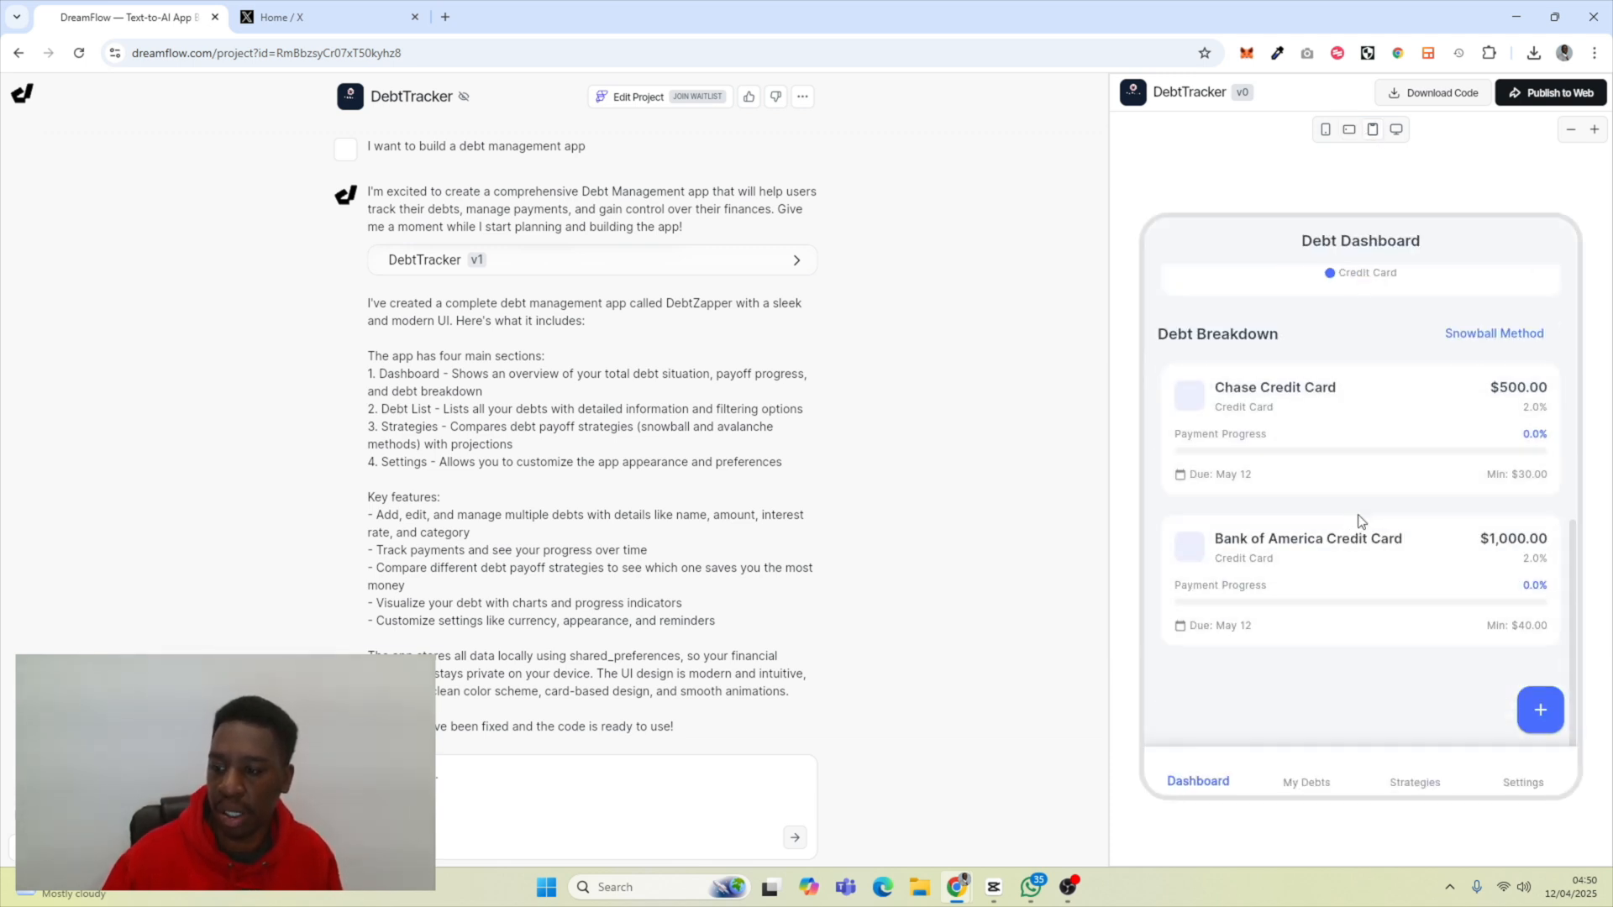
{"action": "left_click", "coordinate": [1395, 131]}
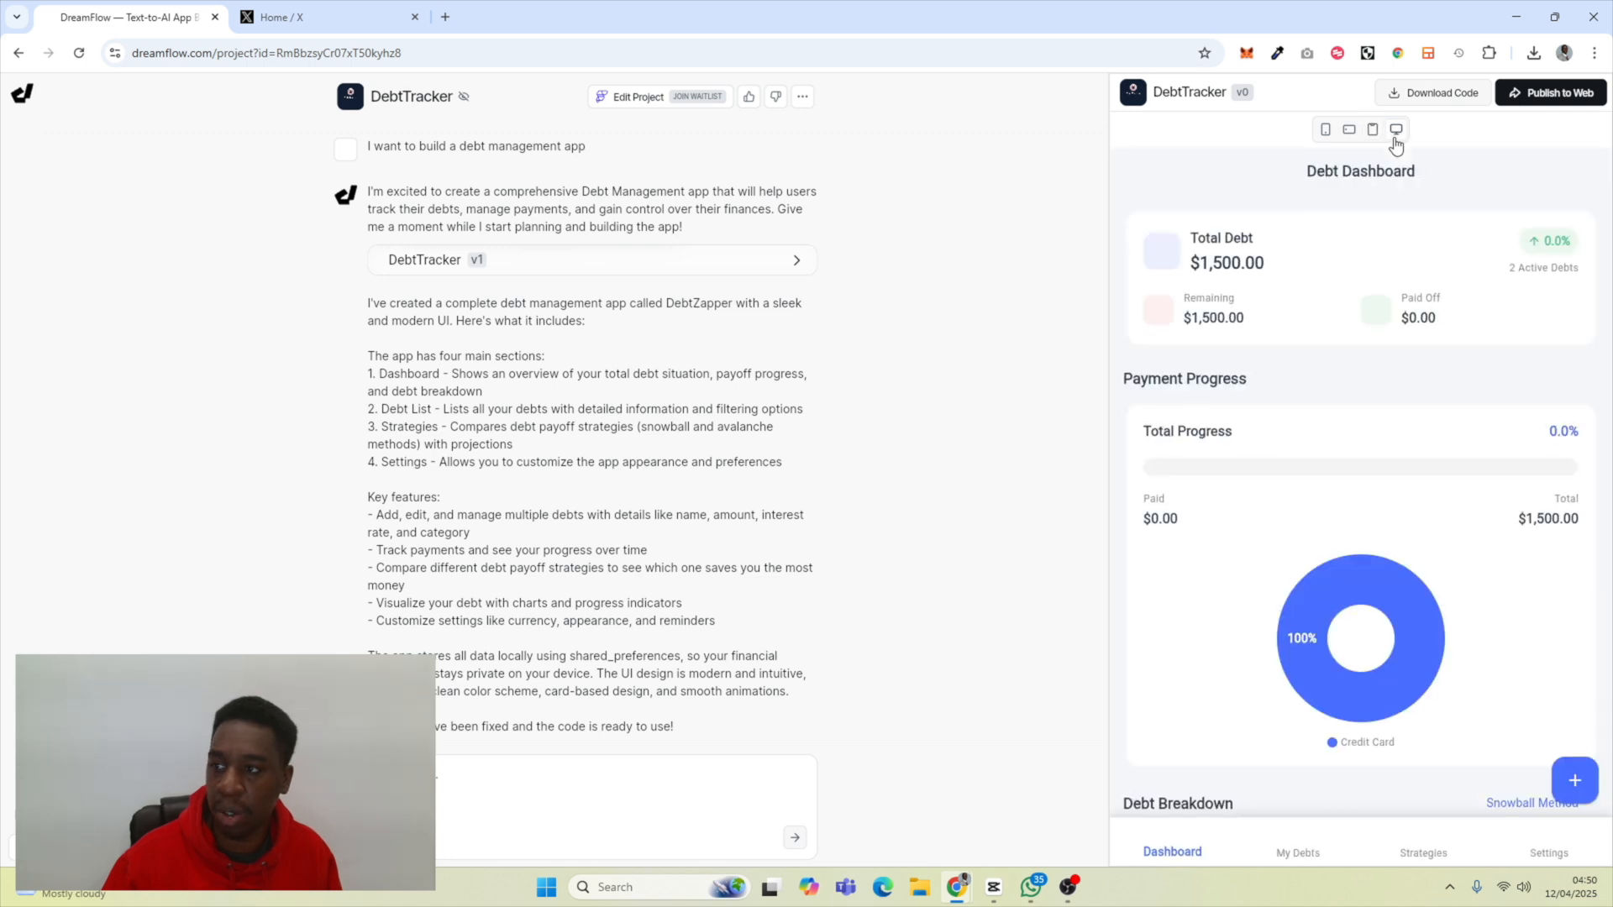
{"action": "scroll", "coordinate": [1330, 362], "scroll_direction": "down", "scroll_amount": 1}
{"action": "scroll", "coordinate": [1330, 362], "scroll_direction": "down", "scroll_amount": 2}
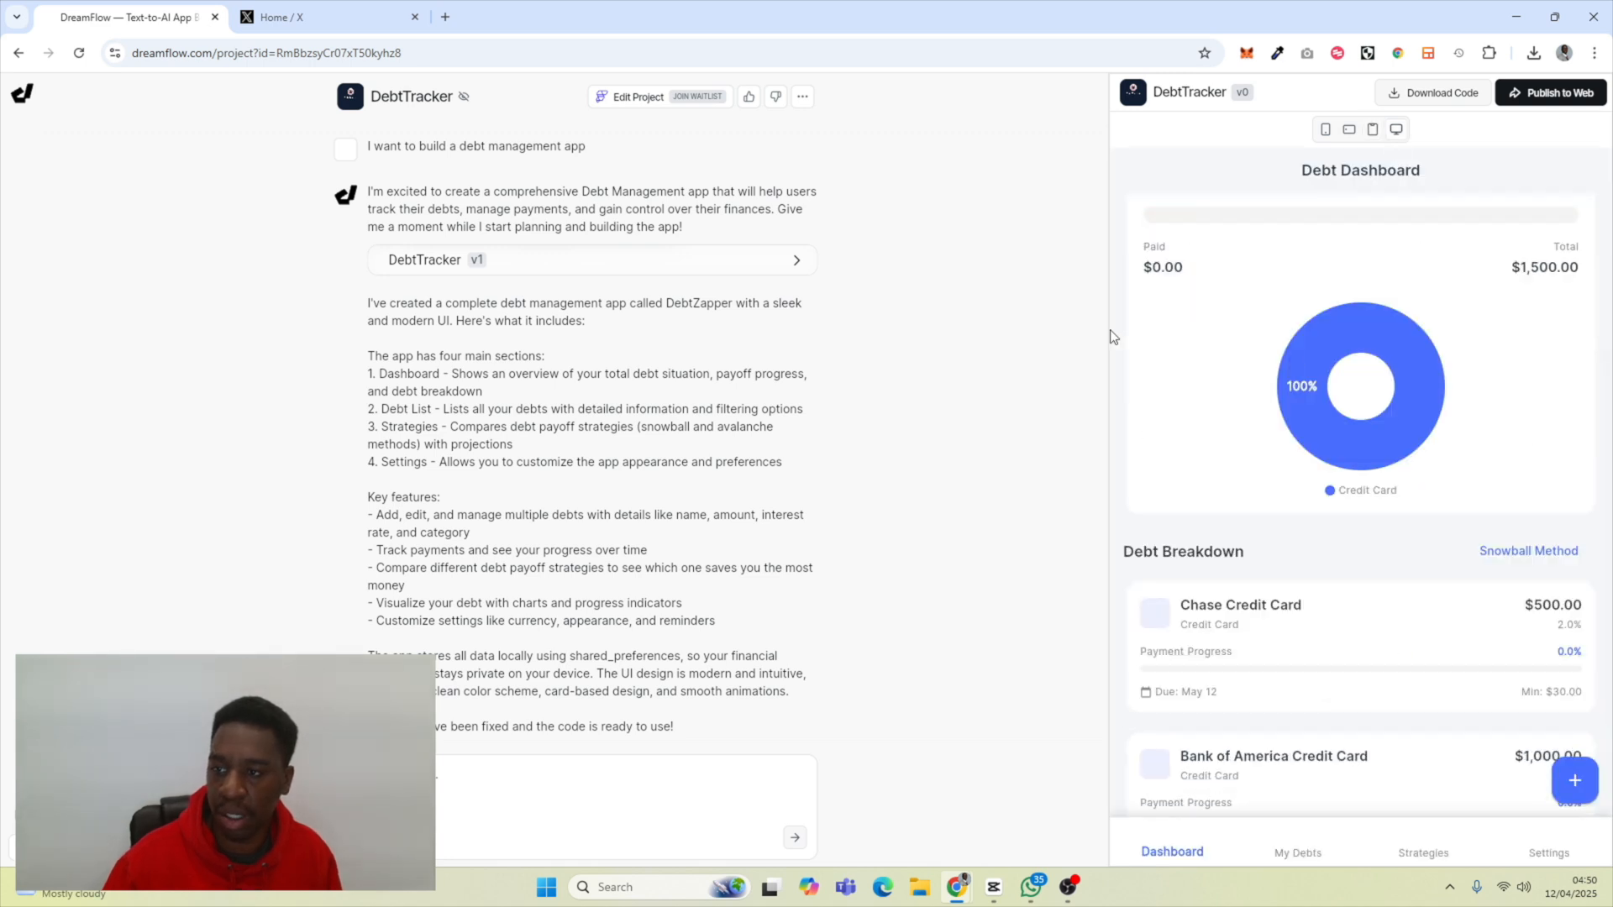
- Widen the preview area to check the desktop dashboard, and return the preview to portrait phone format
{"action": "left_click_drag", "start_coordinate": [1109, 332], "coordinate": [712, 326]}
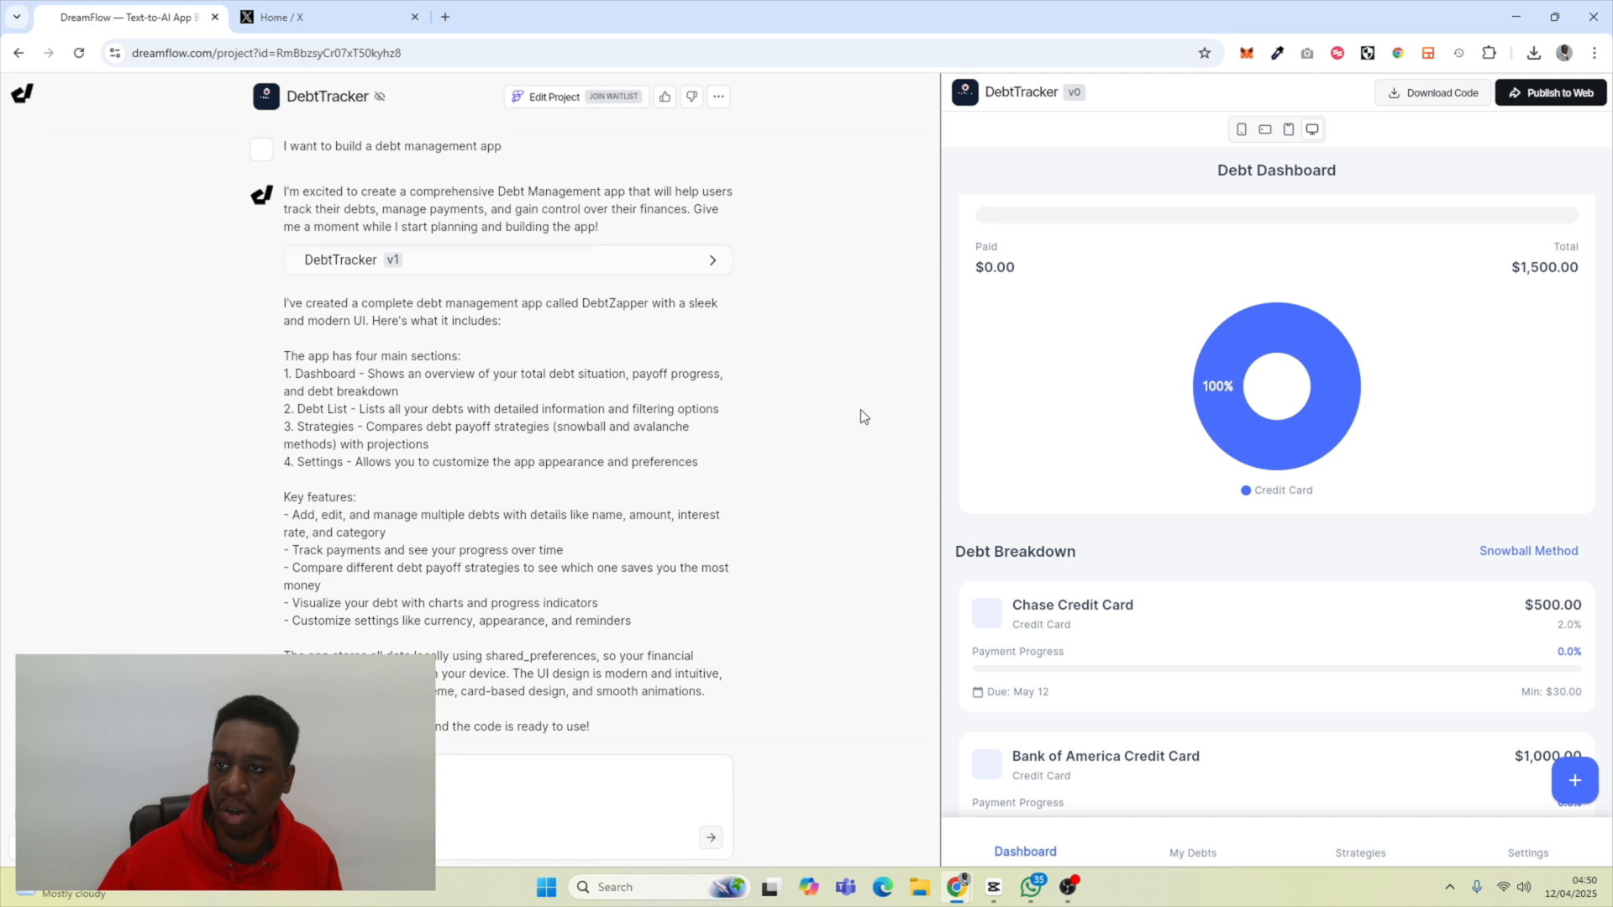
{"action": "scroll", "coordinate": [1204, 329], "scroll_direction": "down", "scroll_amount": 2}
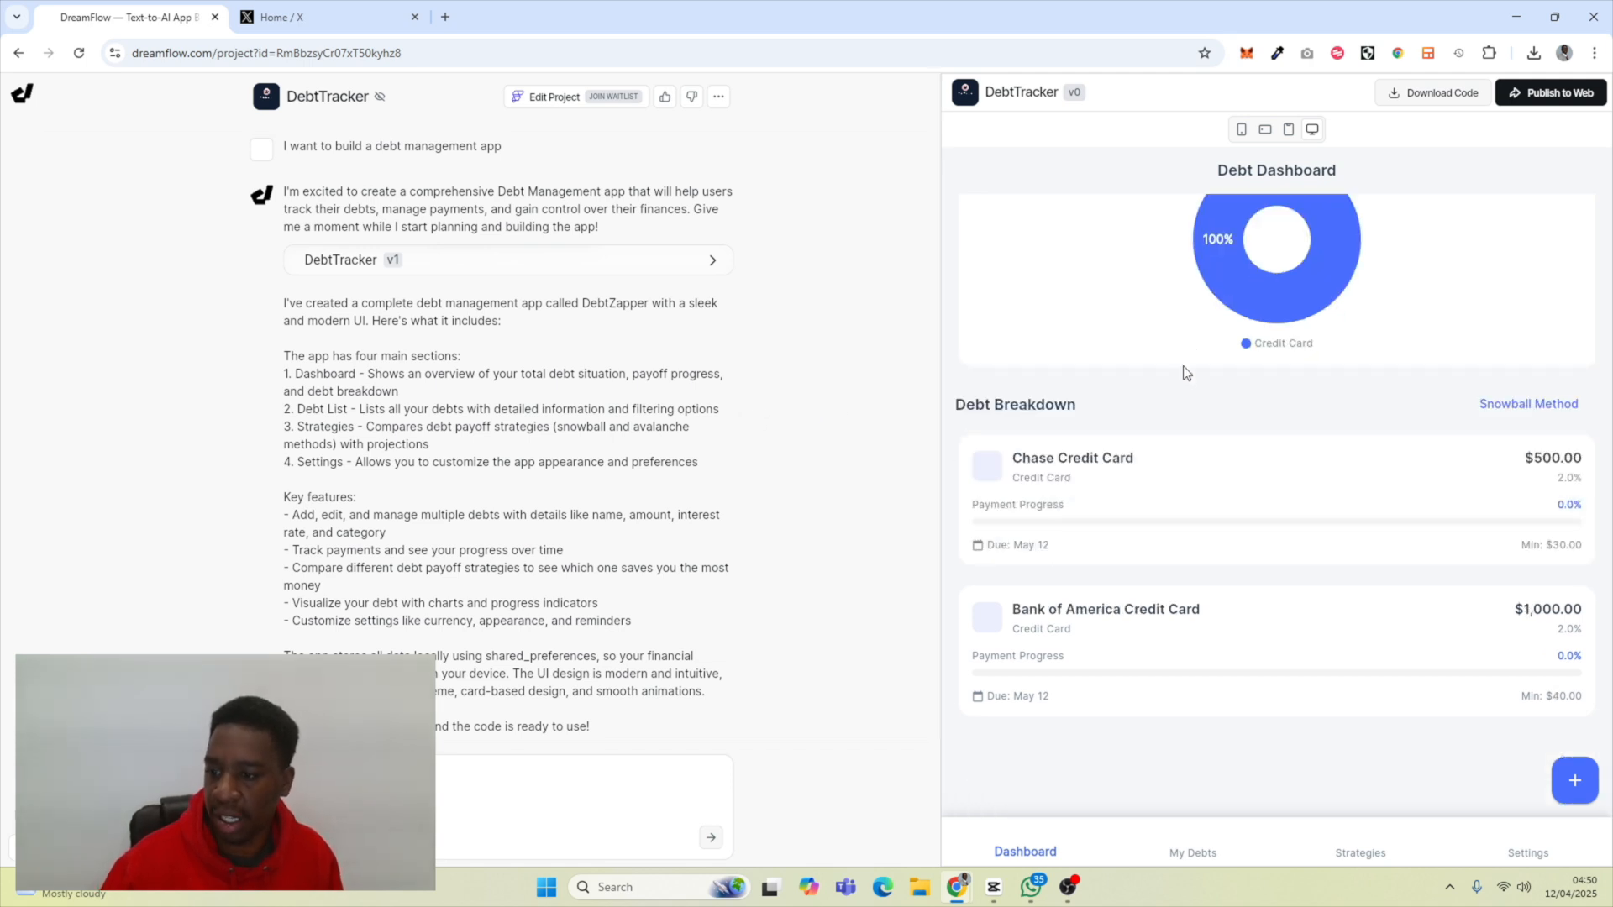
{"action": "scroll", "coordinate": [1221, 385], "scroll_direction": "up", "scroll_amount": 4}
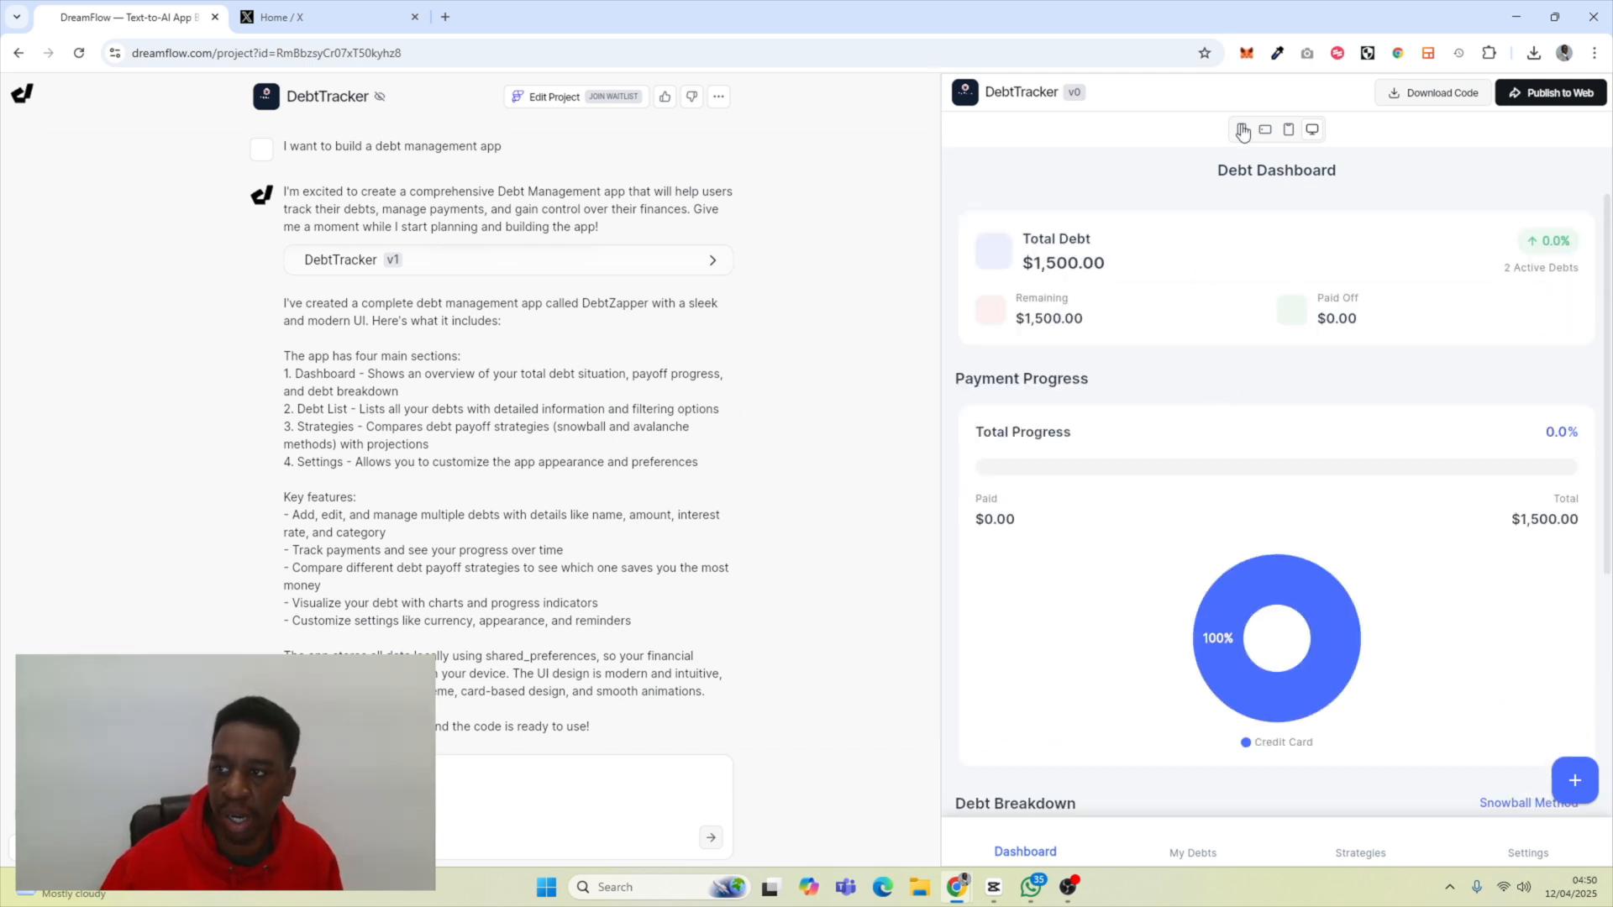
{"action": "left_click", "coordinate": [1242, 129]}
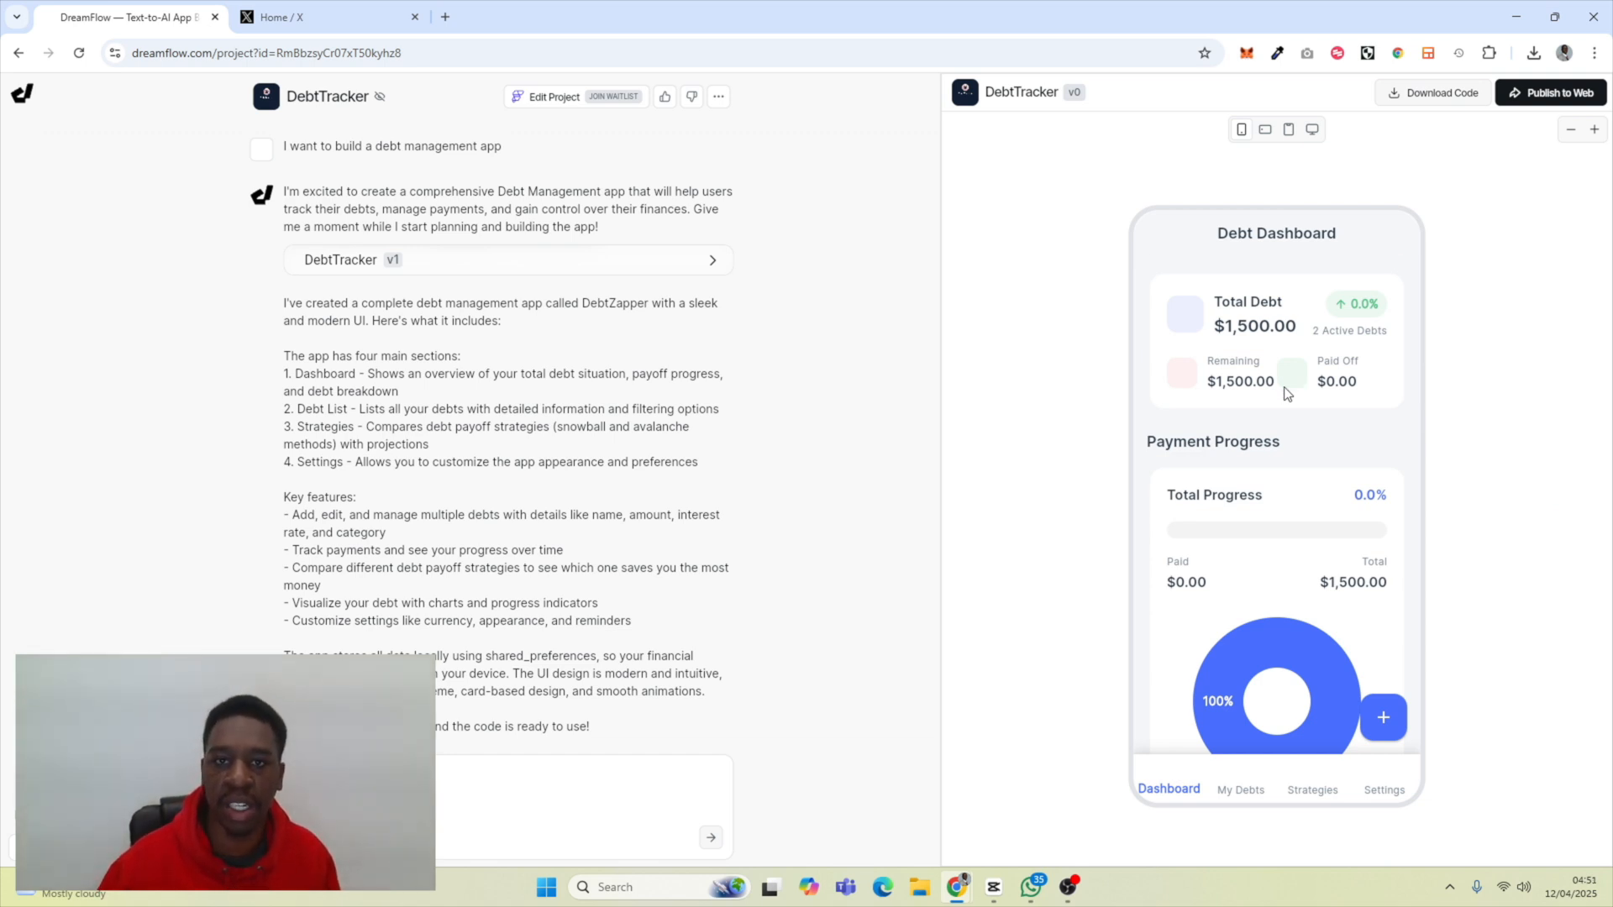
- Join the waitlist for editing the project in FlutterFlow and download the DebtTracker project's code
{"action": "left_click", "coordinate": [553, 96]}
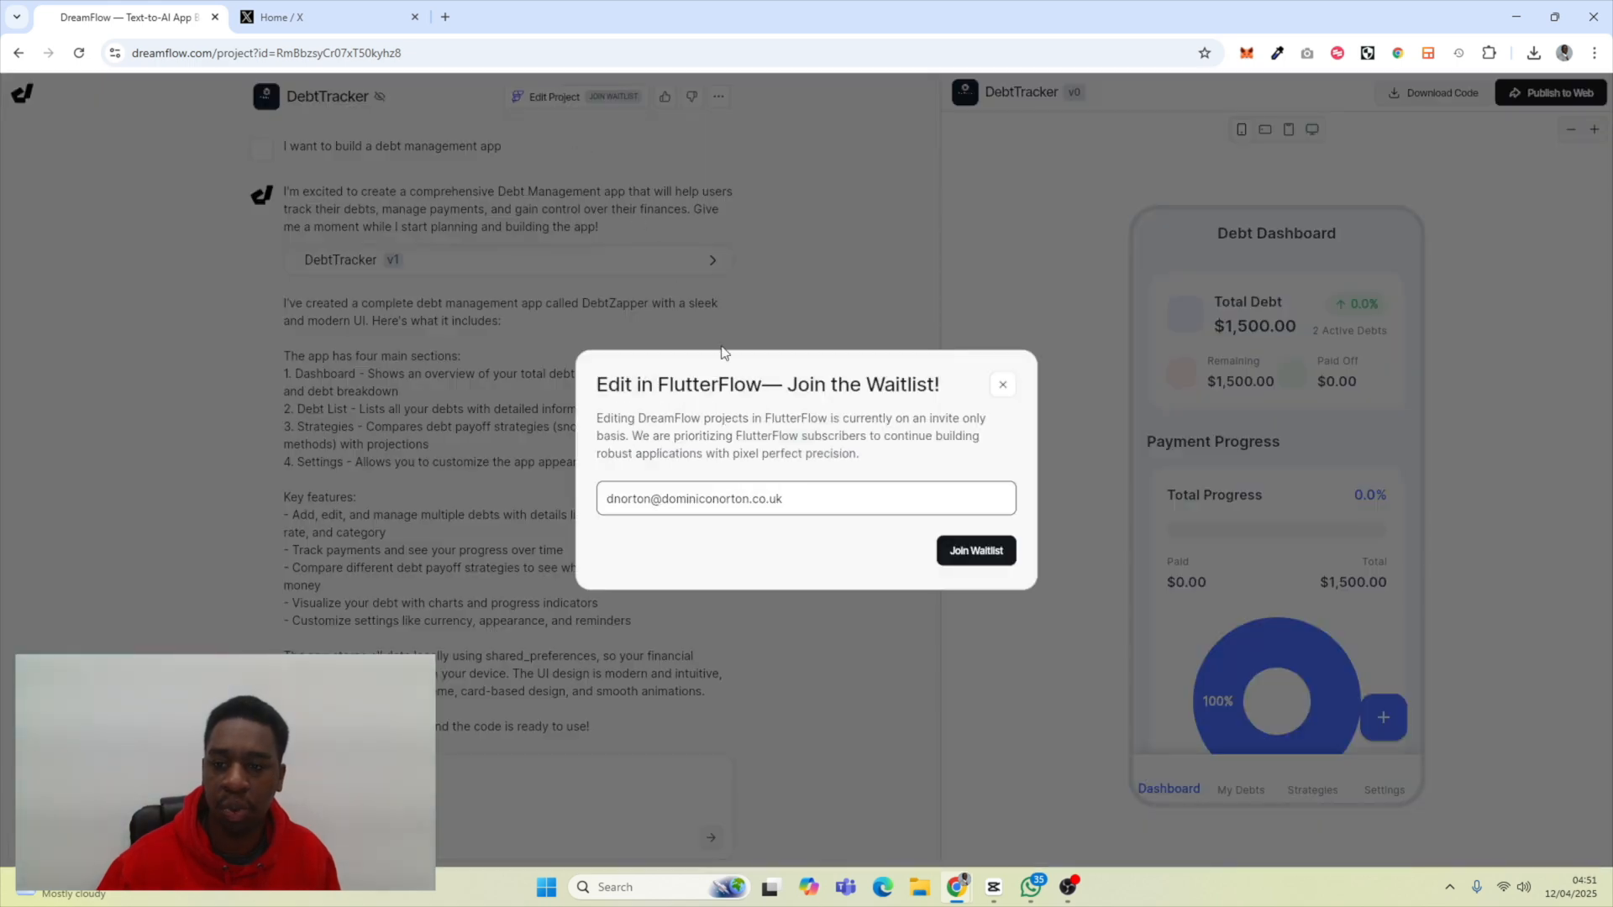
{"action": "left_click", "coordinate": [975, 550]}
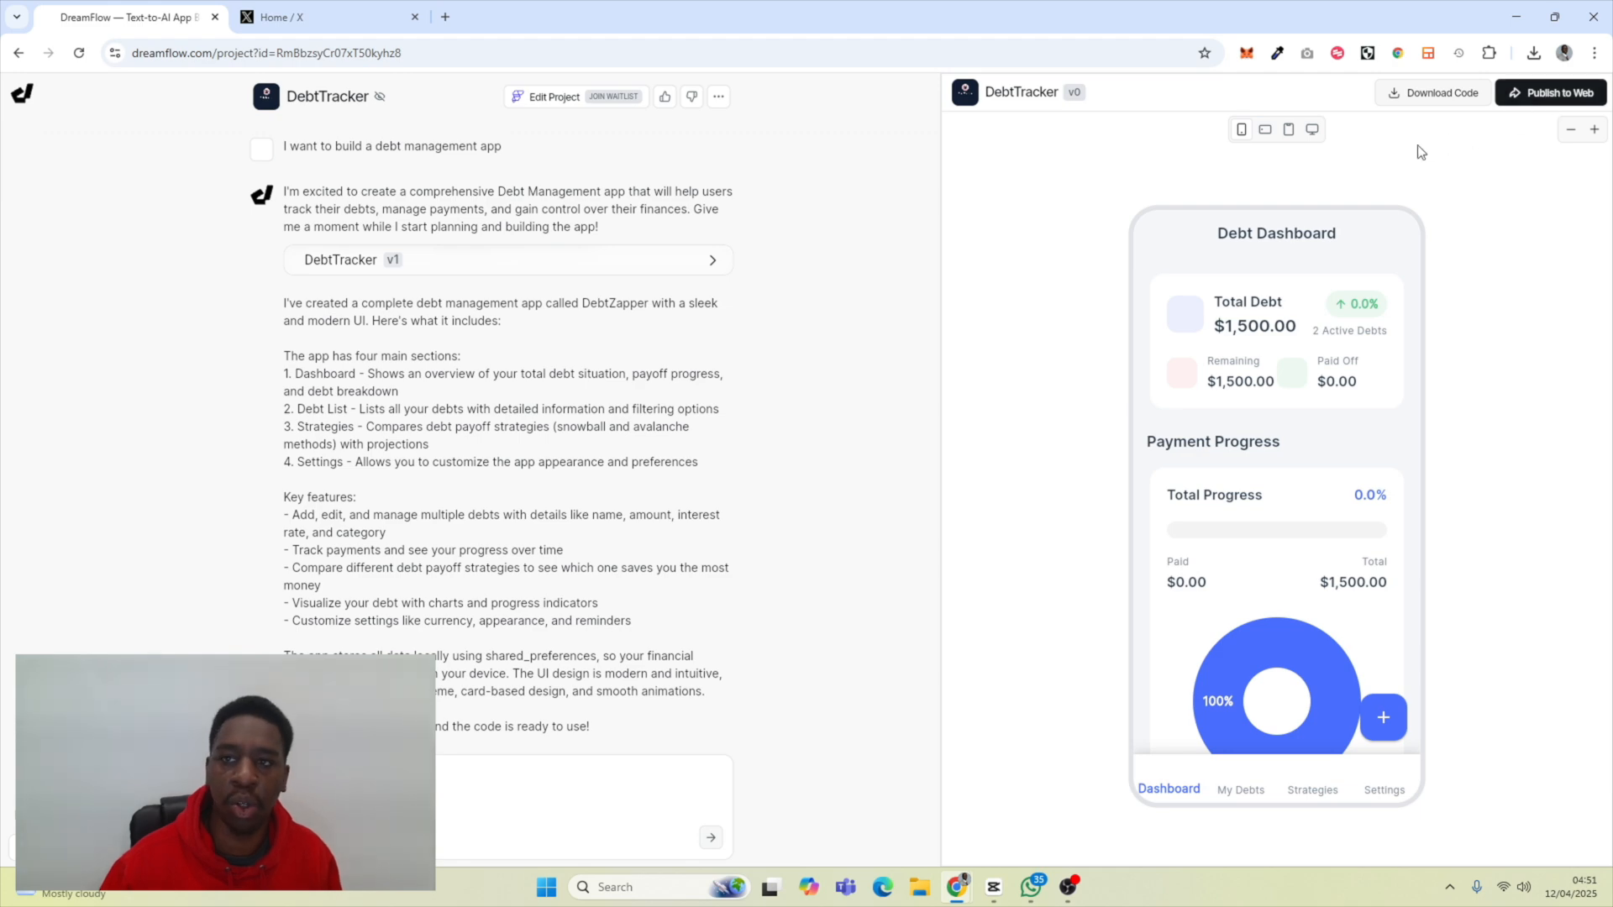
{"action": "left_click", "coordinate": [1433, 93]}
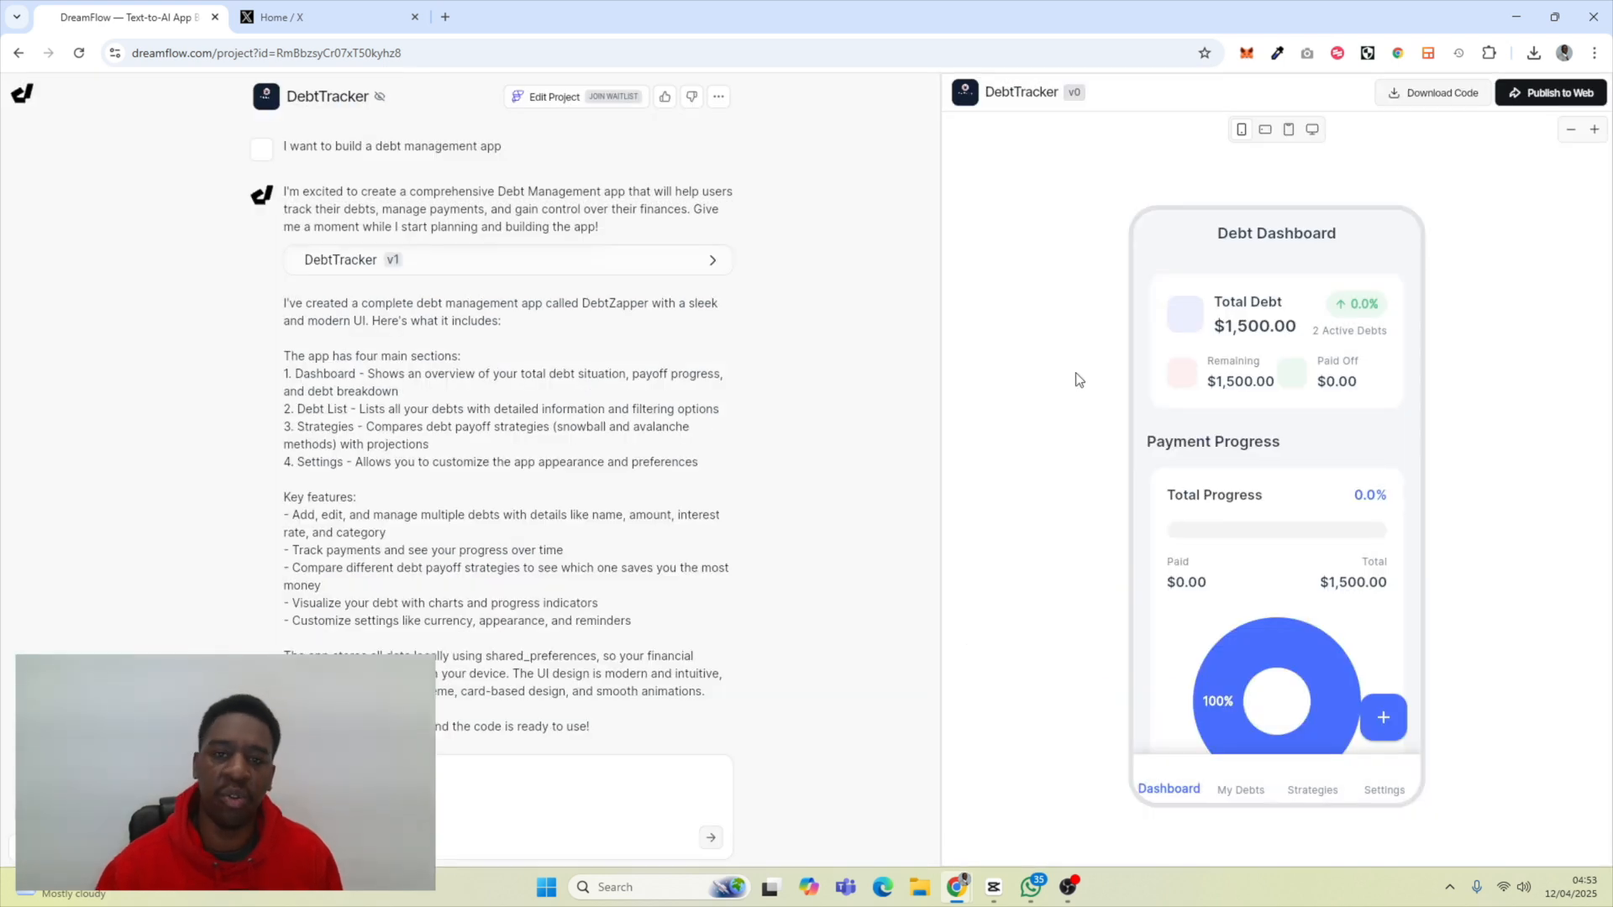
- Examine the AI's project description and the list of Dart files generated for DebtTracker v1
{"action": "scroll", "coordinate": [503, 491], "scroll_direction": "down", "scroll_amount": 1}
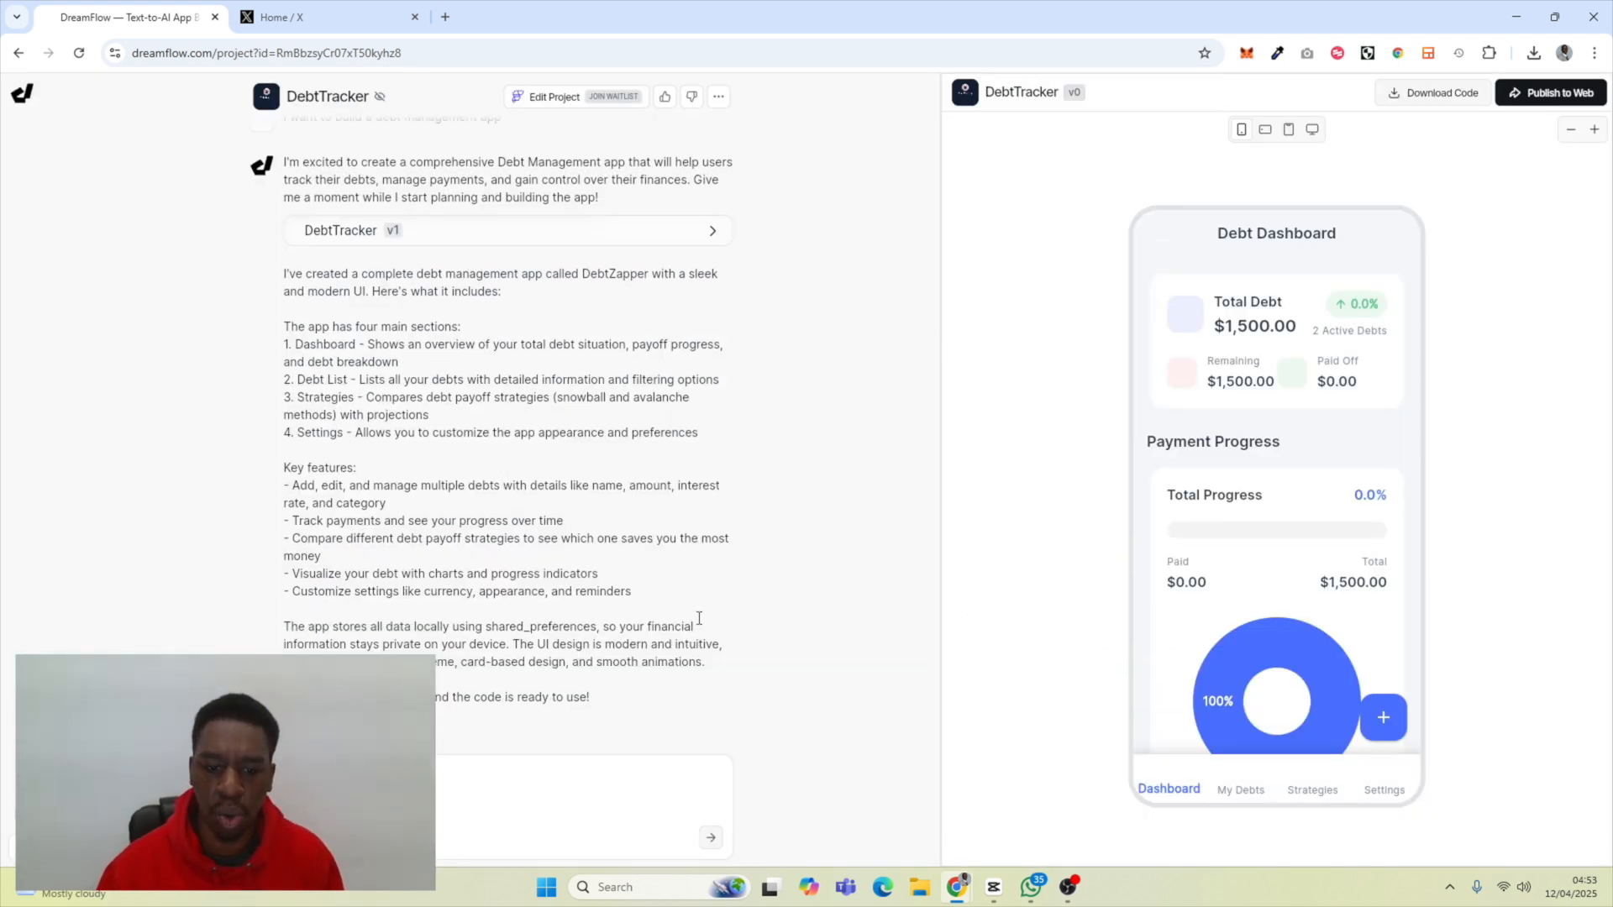
{"action": "scroll", "coordinate": [752, 464], "scroll_direction": "up", "scroll_amount": 1}
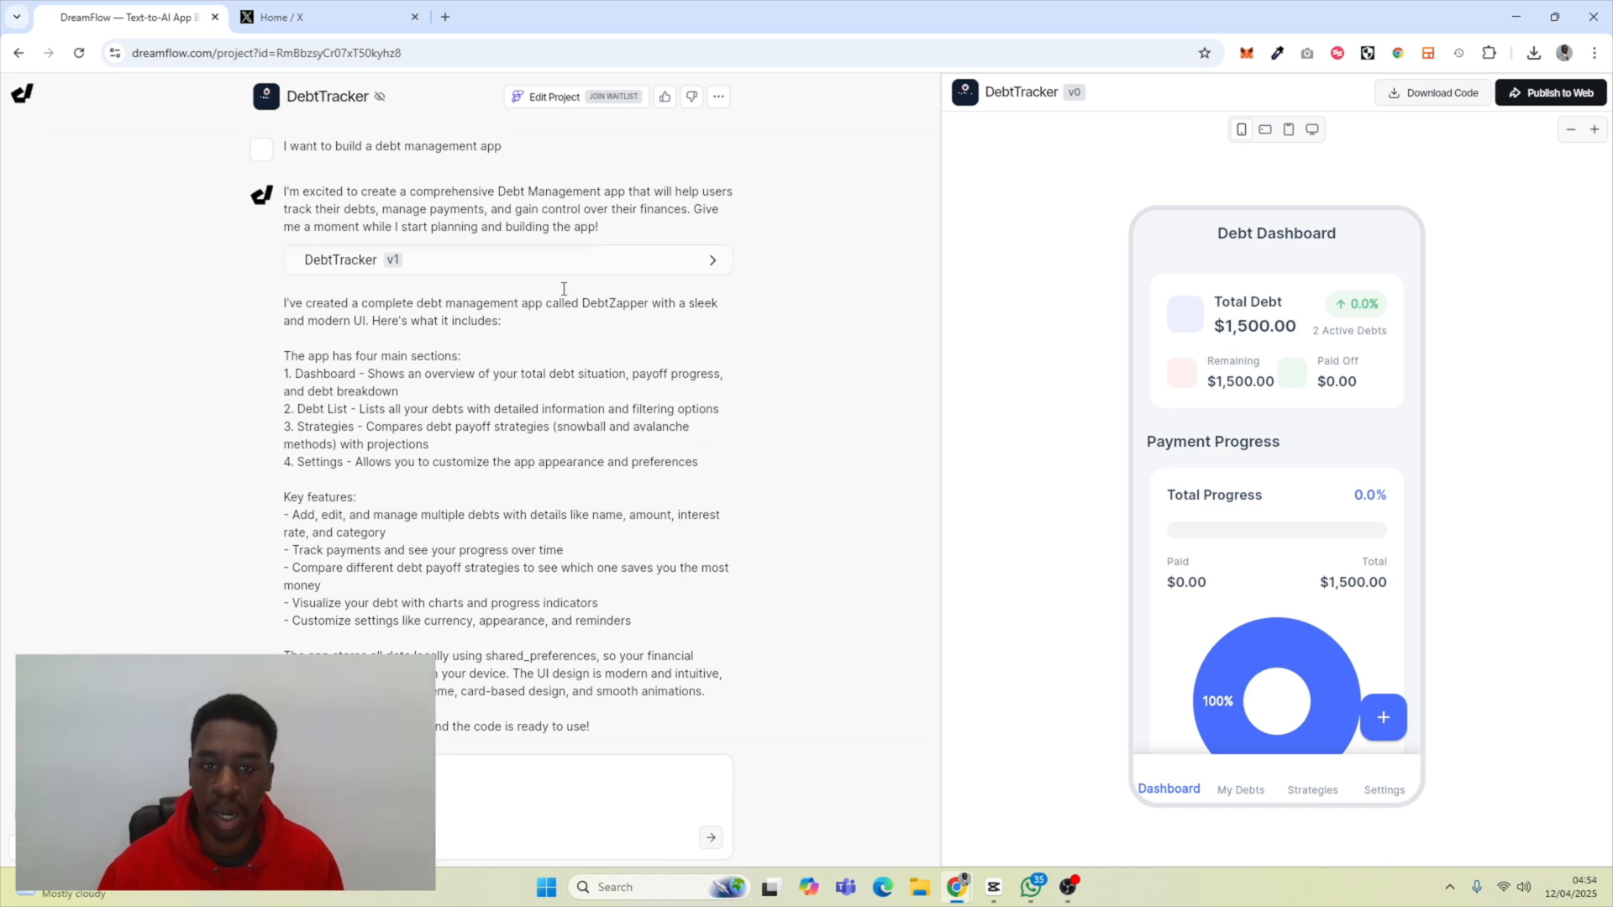
{"action": "left_click", "coordinate": [708, 260]}
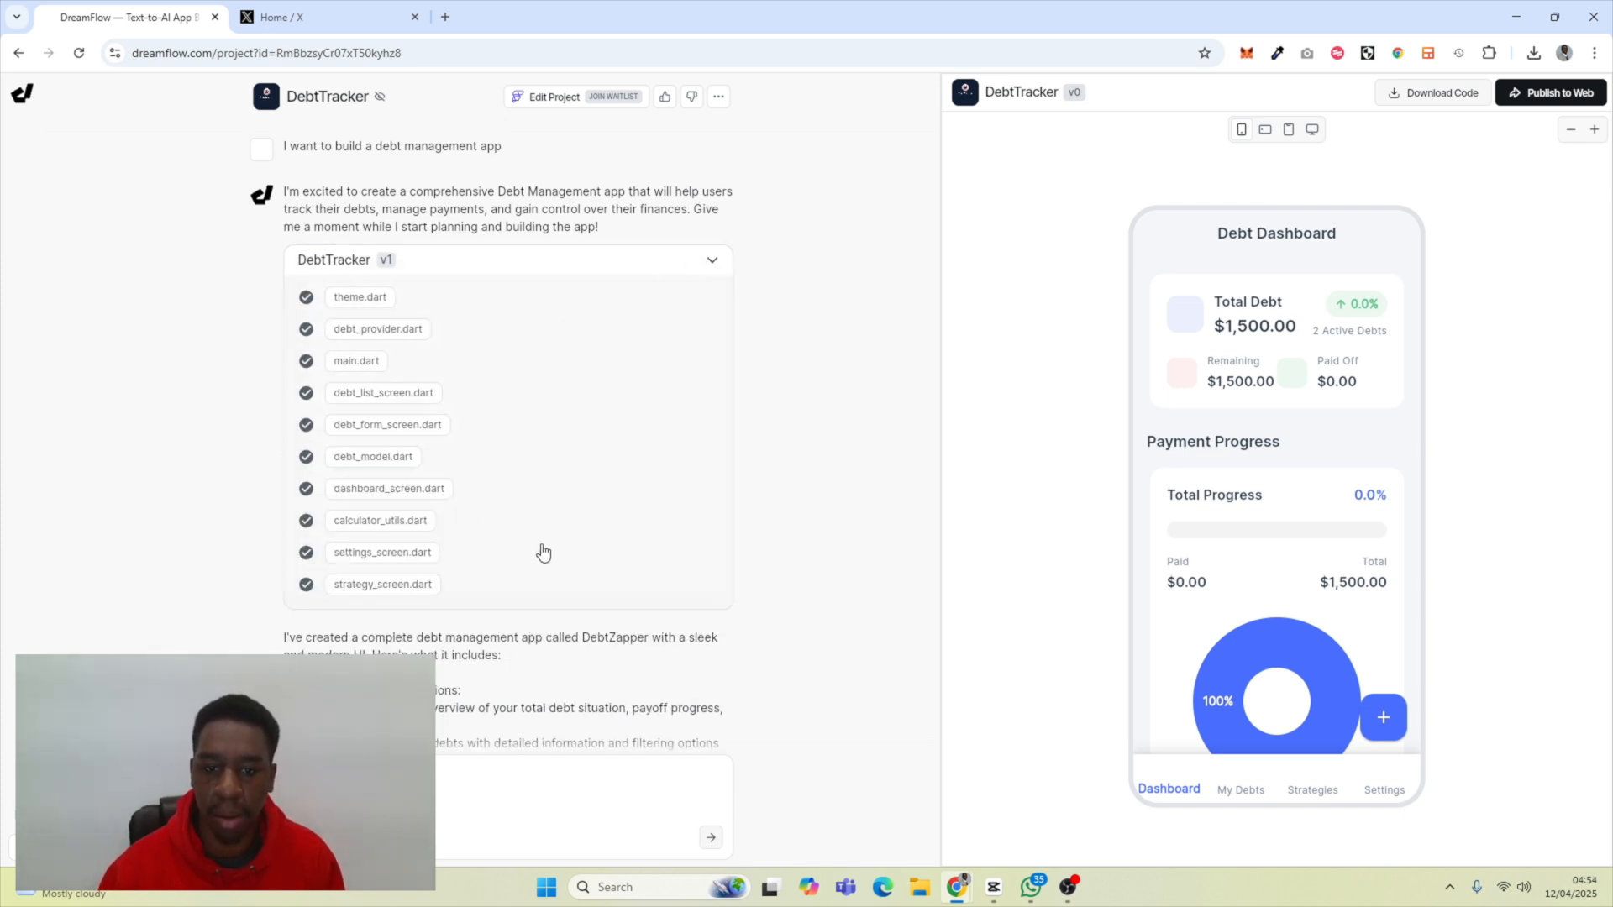
{"action": "left_click", "coordinate": [692, 261]}
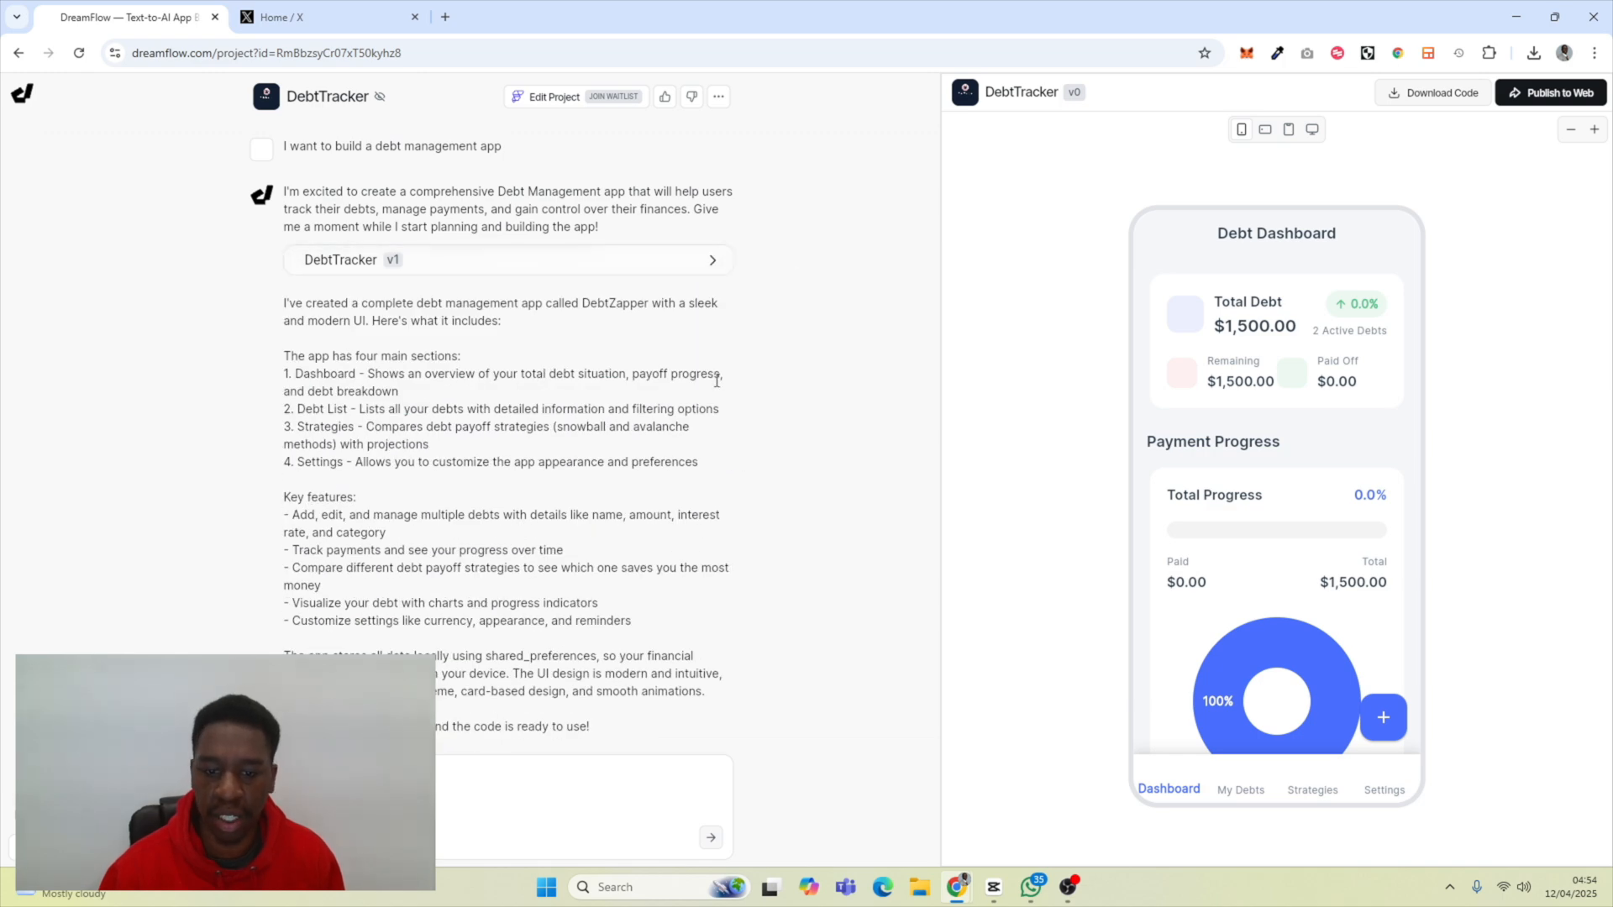
- Check the account's billing settings for the current plan, token usage and billing period
{"action": "mouse_move", "coordinate": [20, 739]}
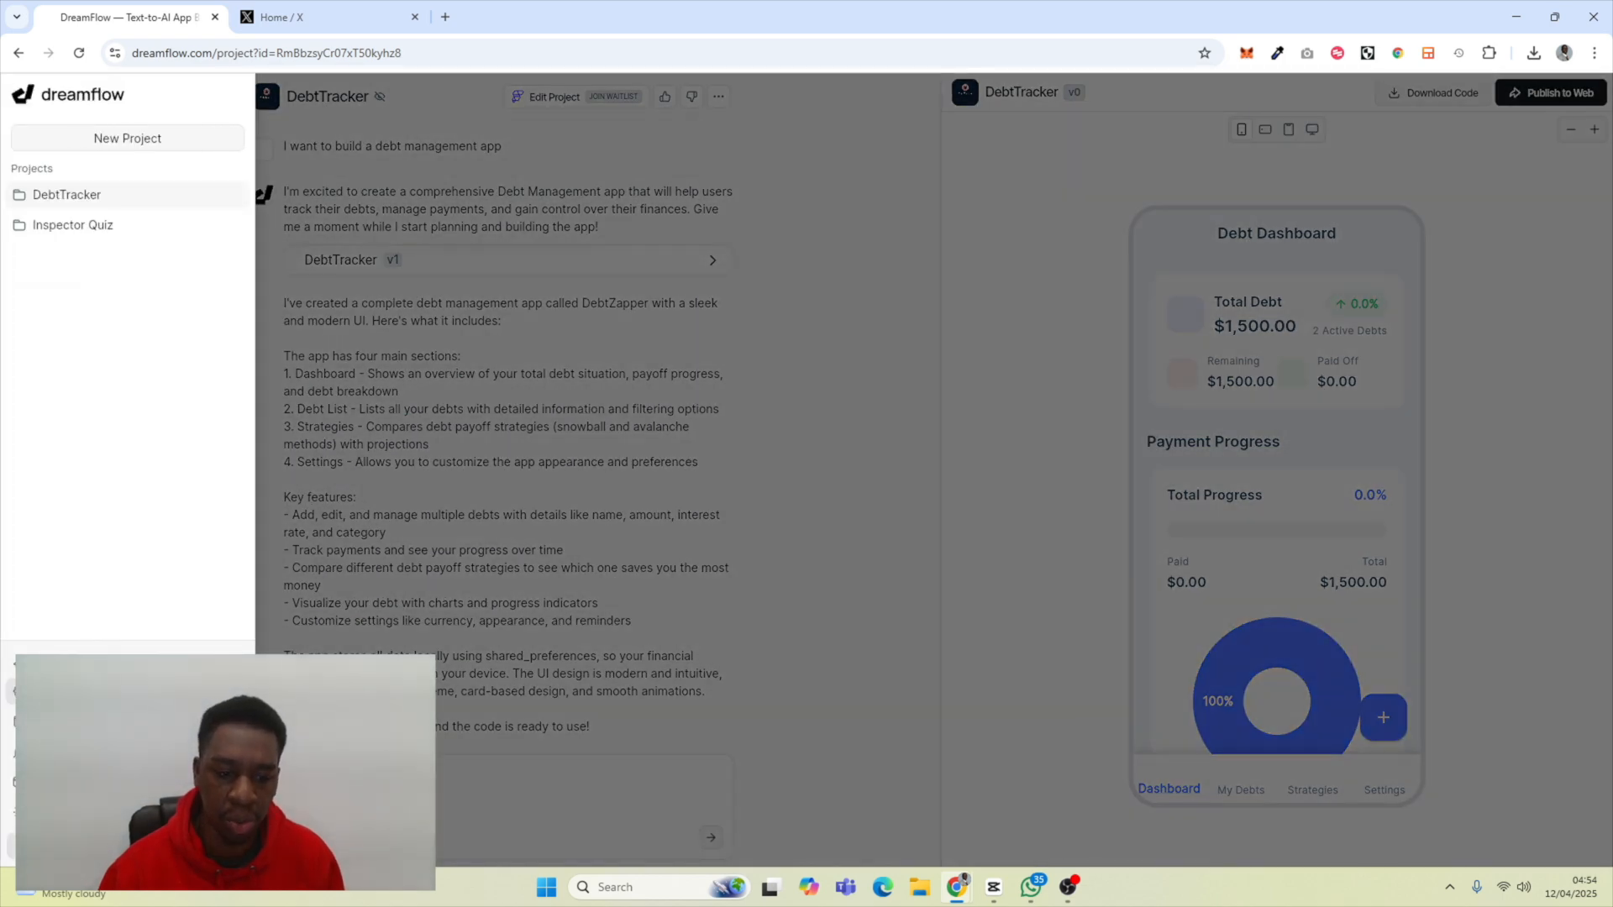
{"action": "left_click", "coordinate": [52, 691]}
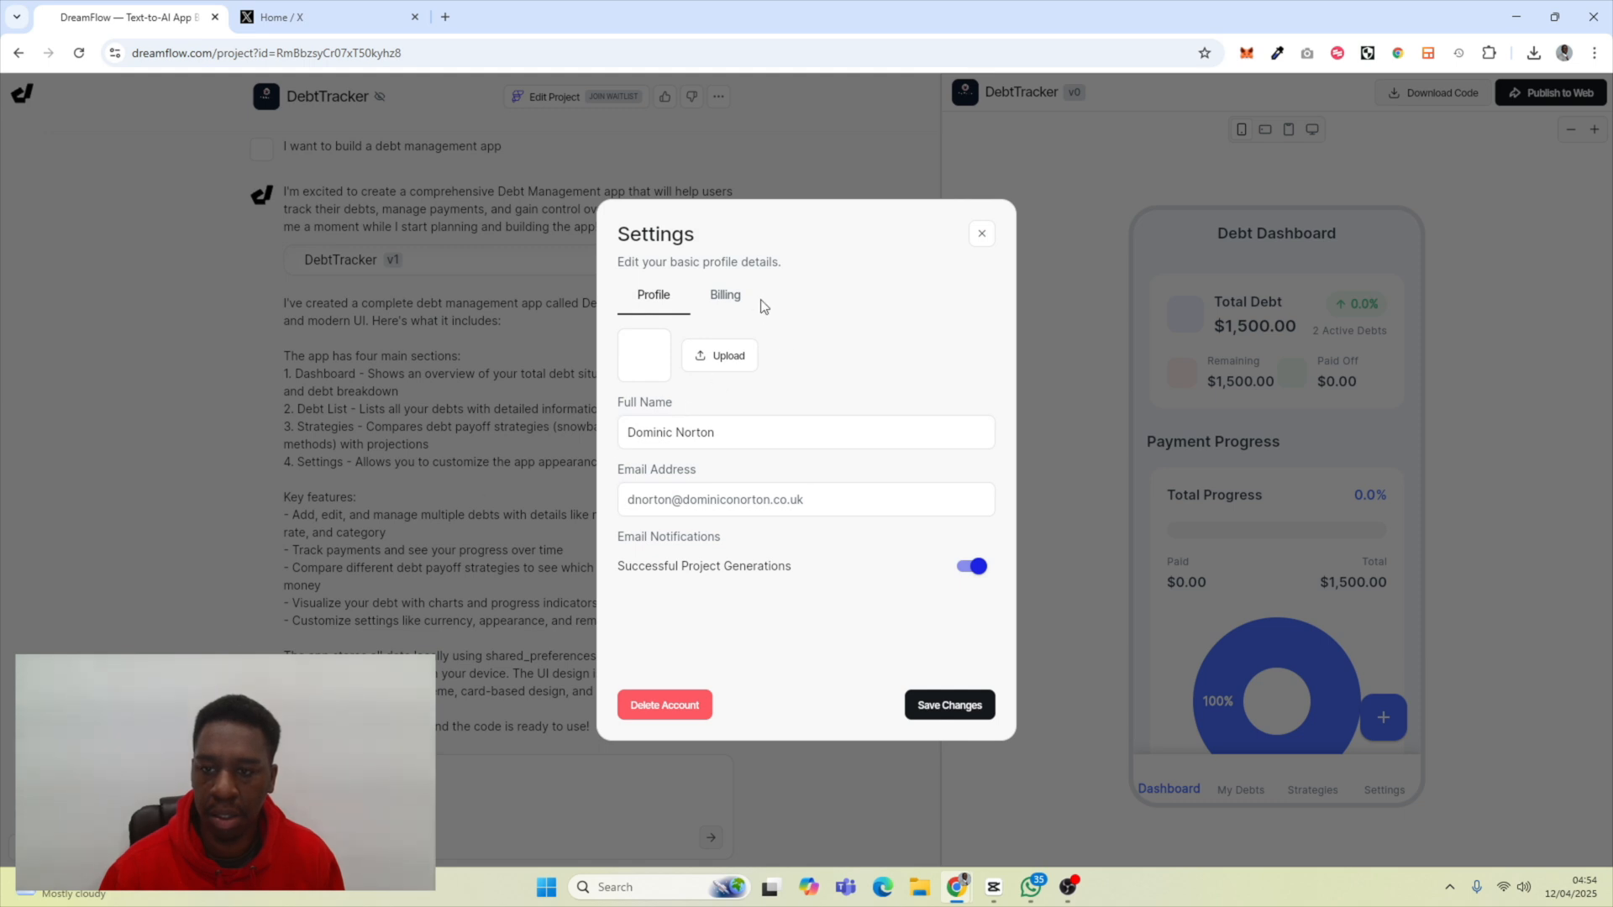
{"action": "left_click", "coordinate": [726, 299]}
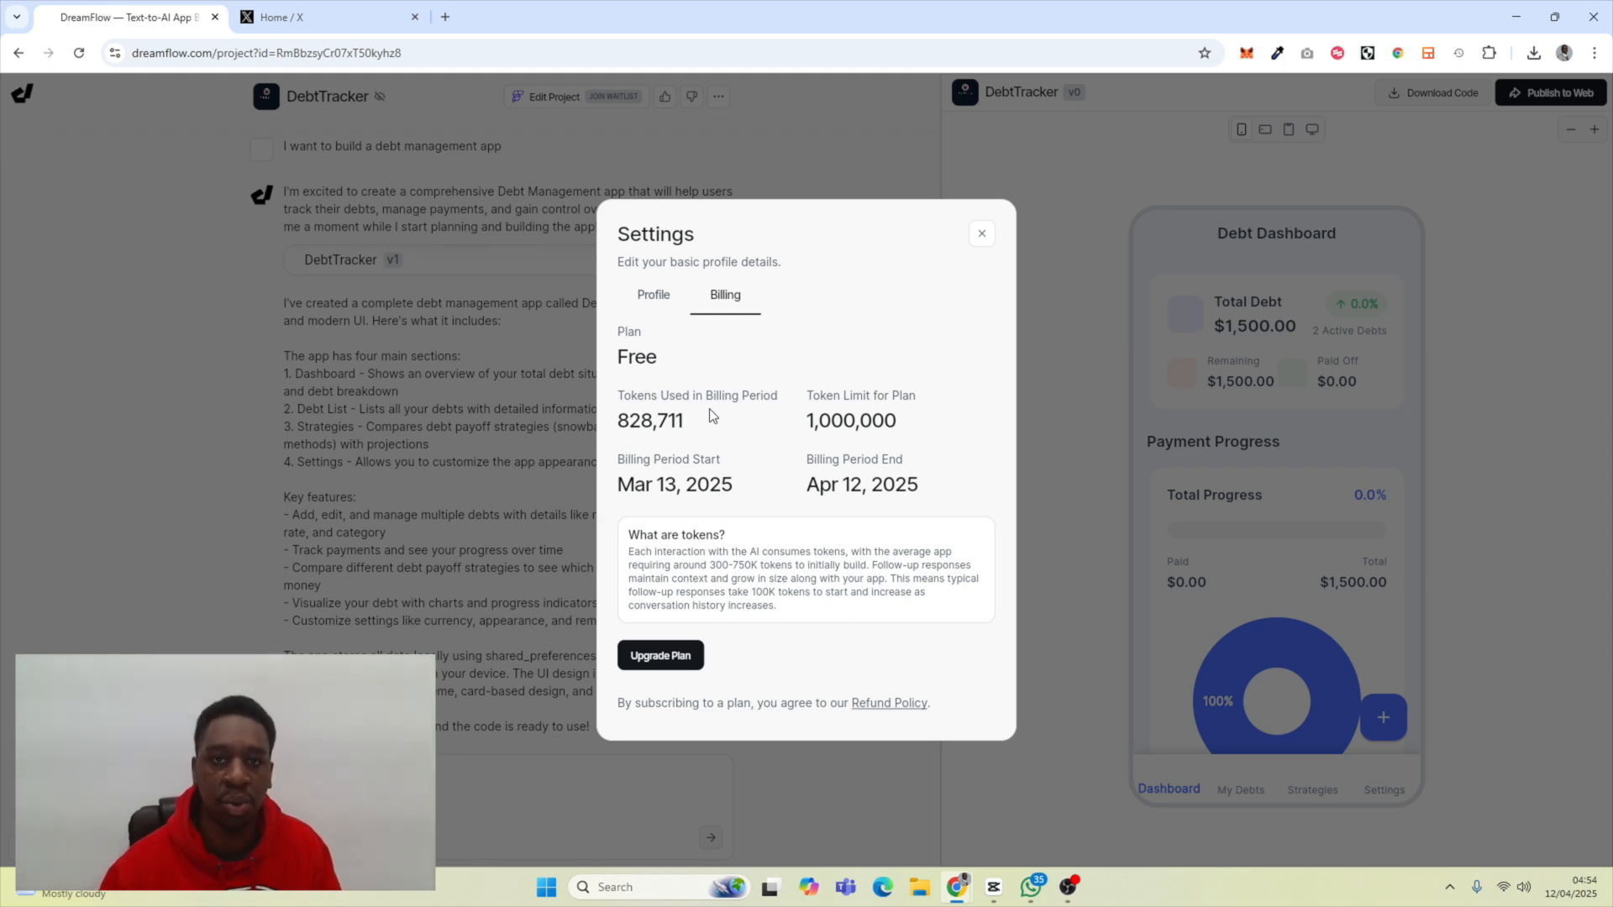
- Close the billing settings, start a new project, and check the OpenAI, Firebase and Supabase integration options on the prompt page
{"action": "left_click", "coordinate": [981, 234]}
{"action": "mouse_move", "coordinate": [18, 195]}
{"action": "left_click", "coordinate": [97, 140]}
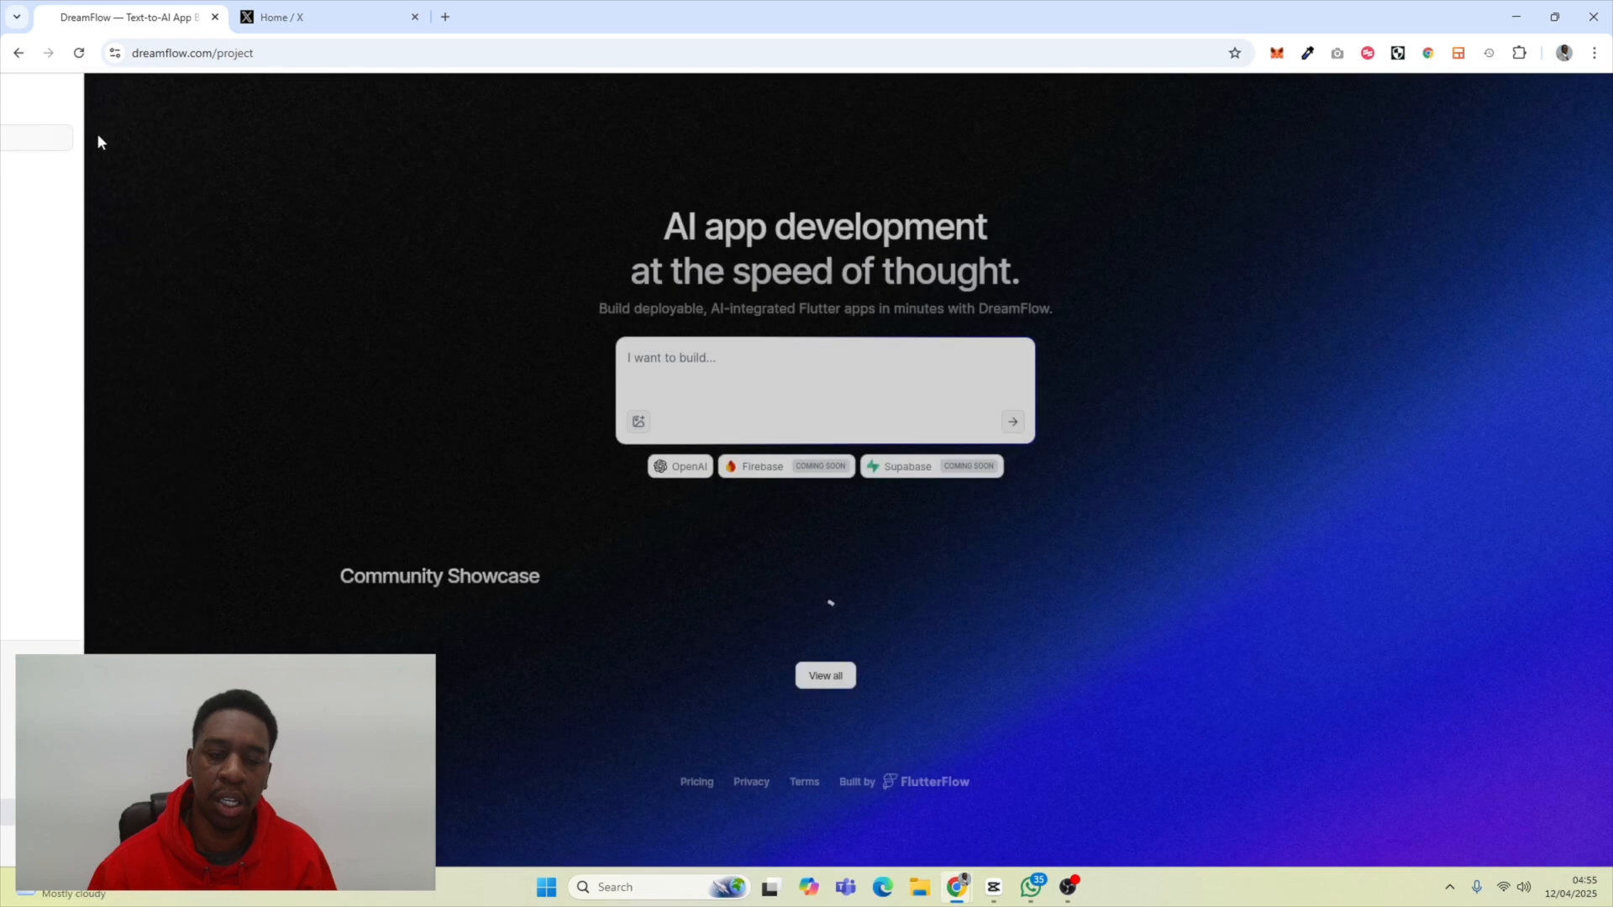
{"action": "mouse_move", "coordinate": [680, 472]}
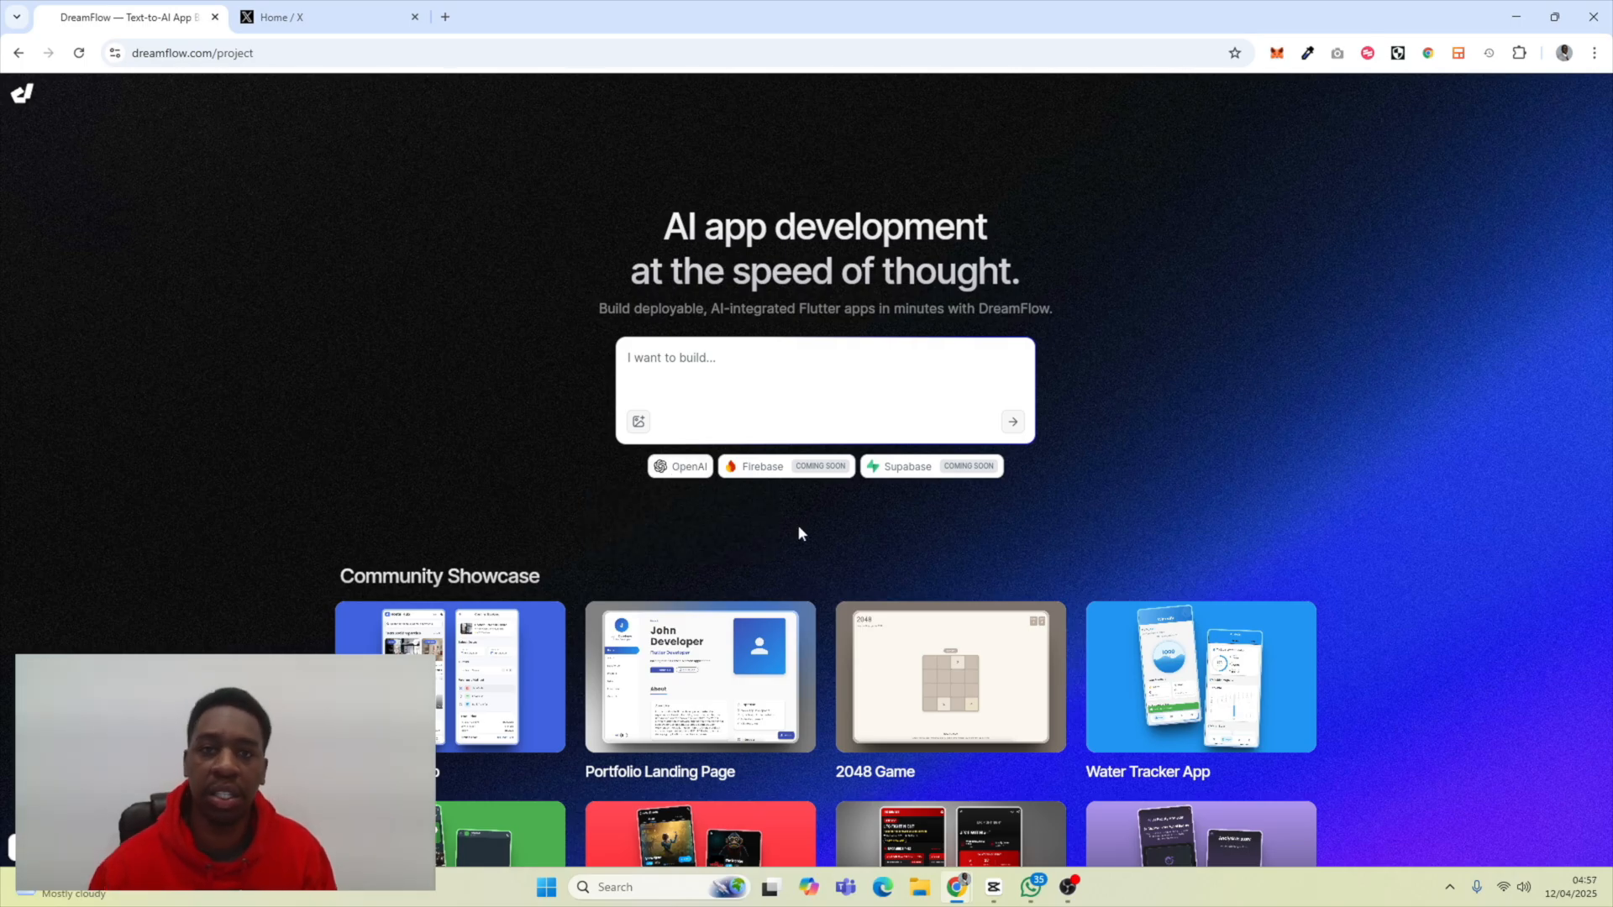
{"action": "mouse_move", "coordinate": [780, 475]}
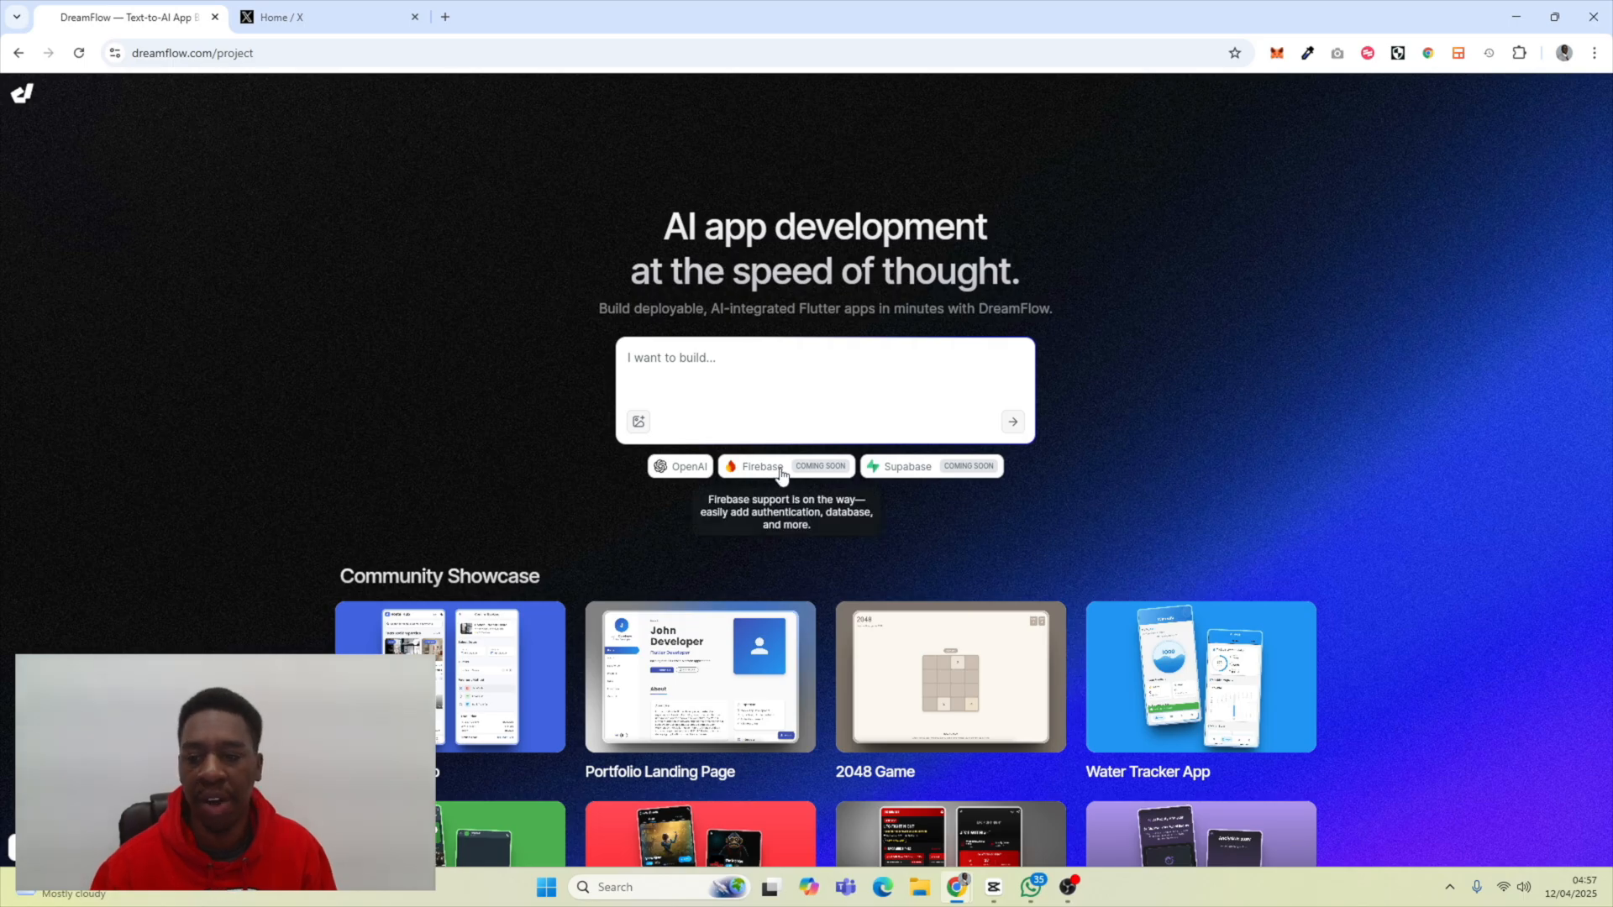
{"action": "mouse_move", "coordinate": [913, 473]}
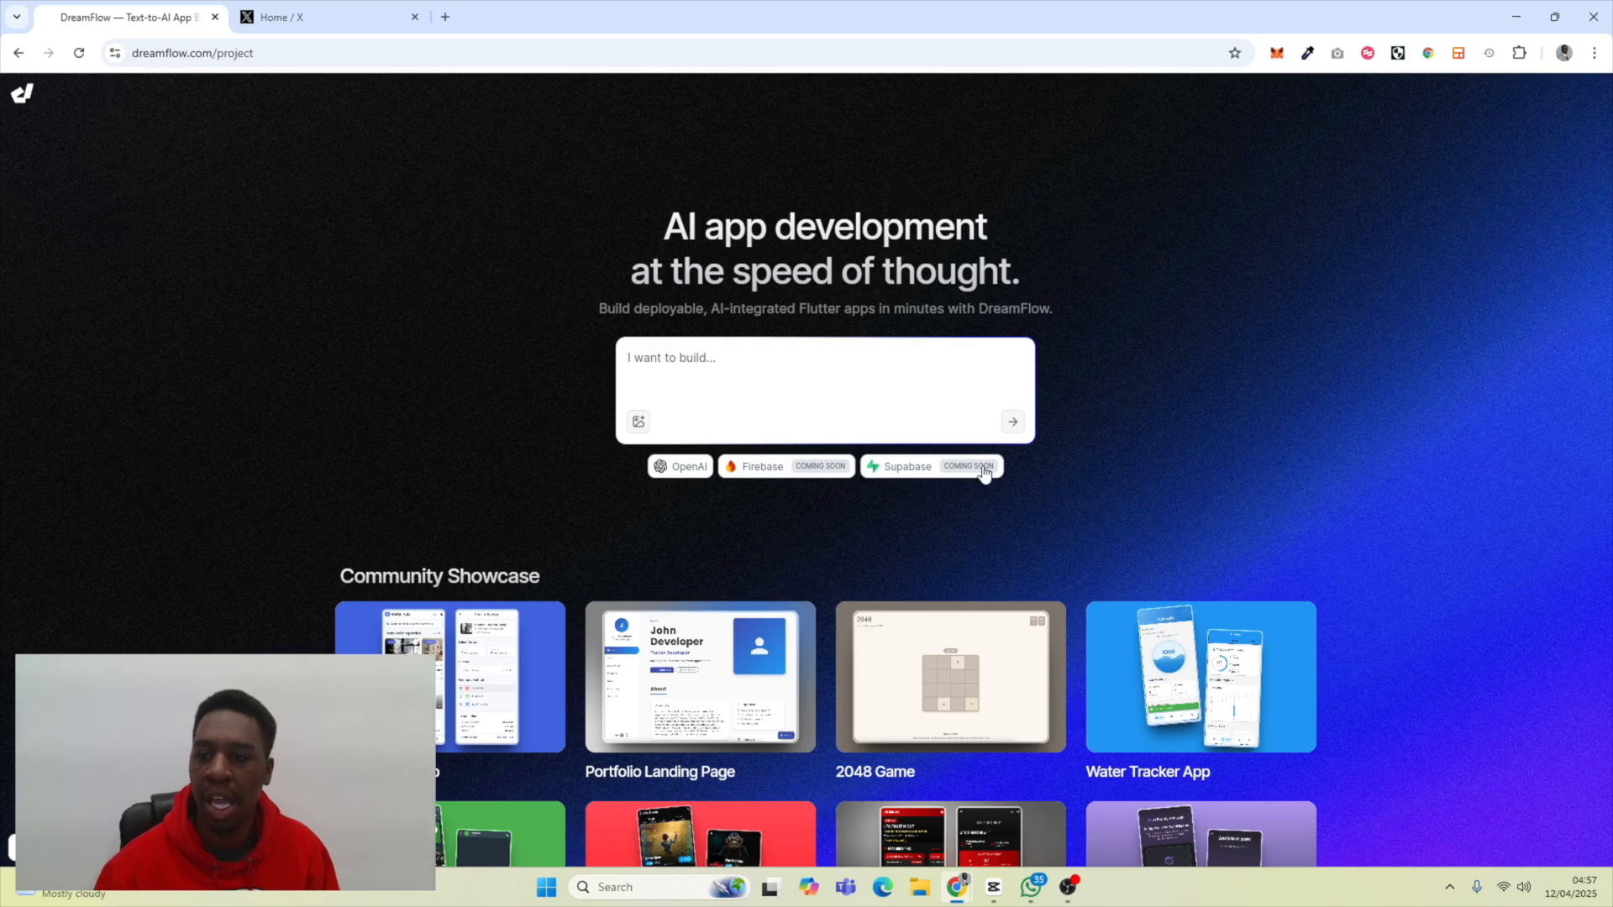
{"action": "mouse_move", "coordinate": [973, 468]}
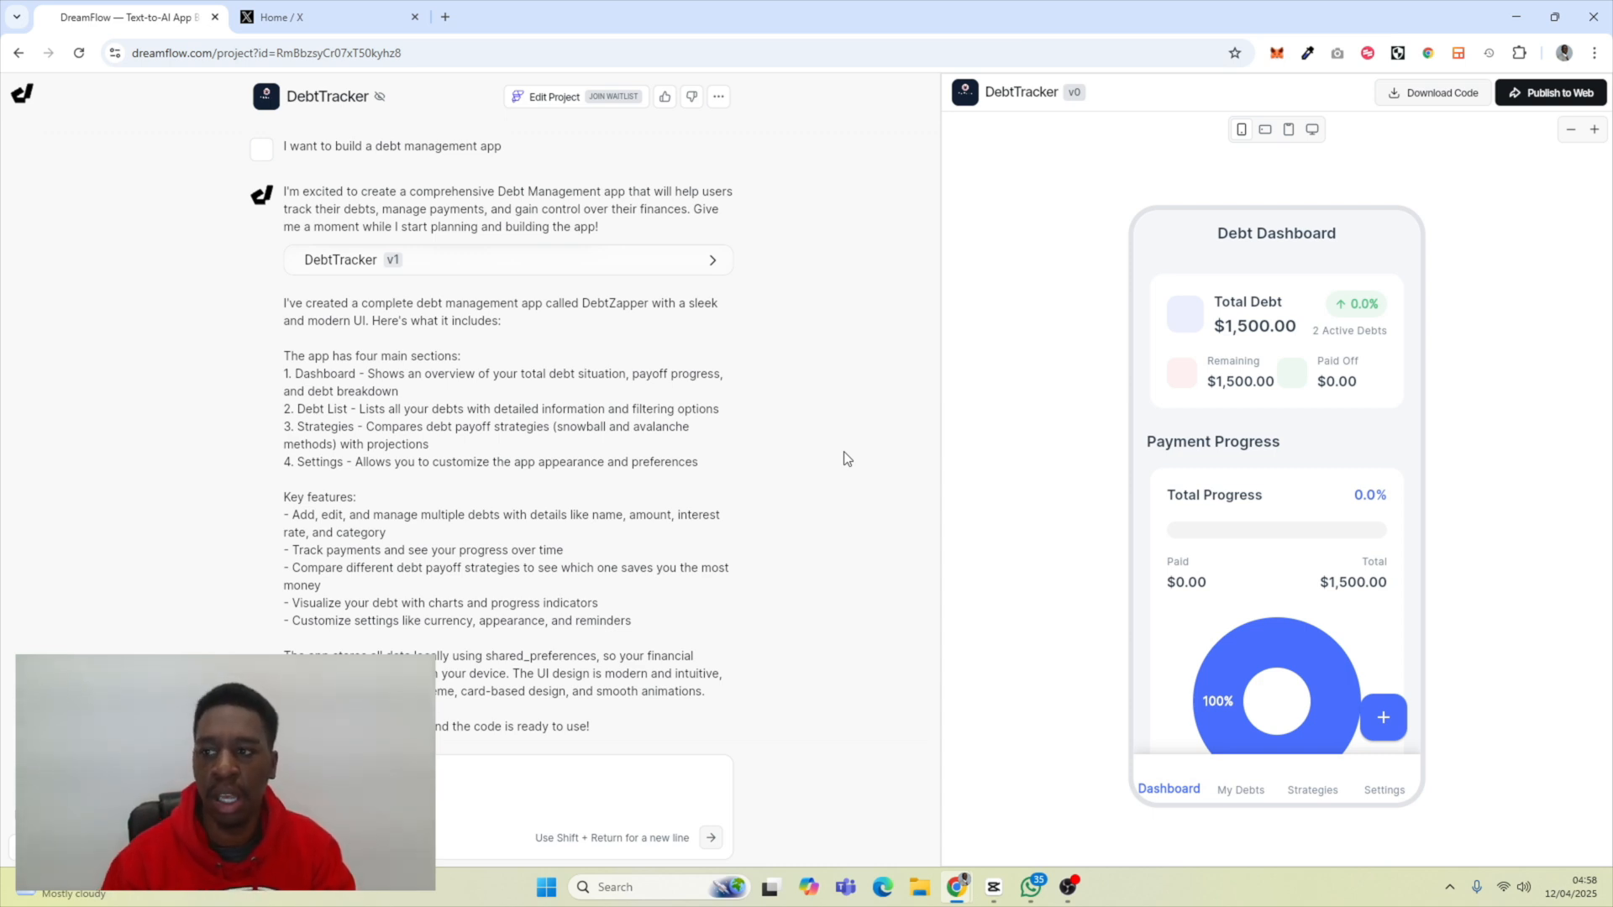
- Review the AI's reply to the request to add icons to the navigation bar in the DebtTracker project
{"action": "left_click", "coordinate": [1168, 525]}
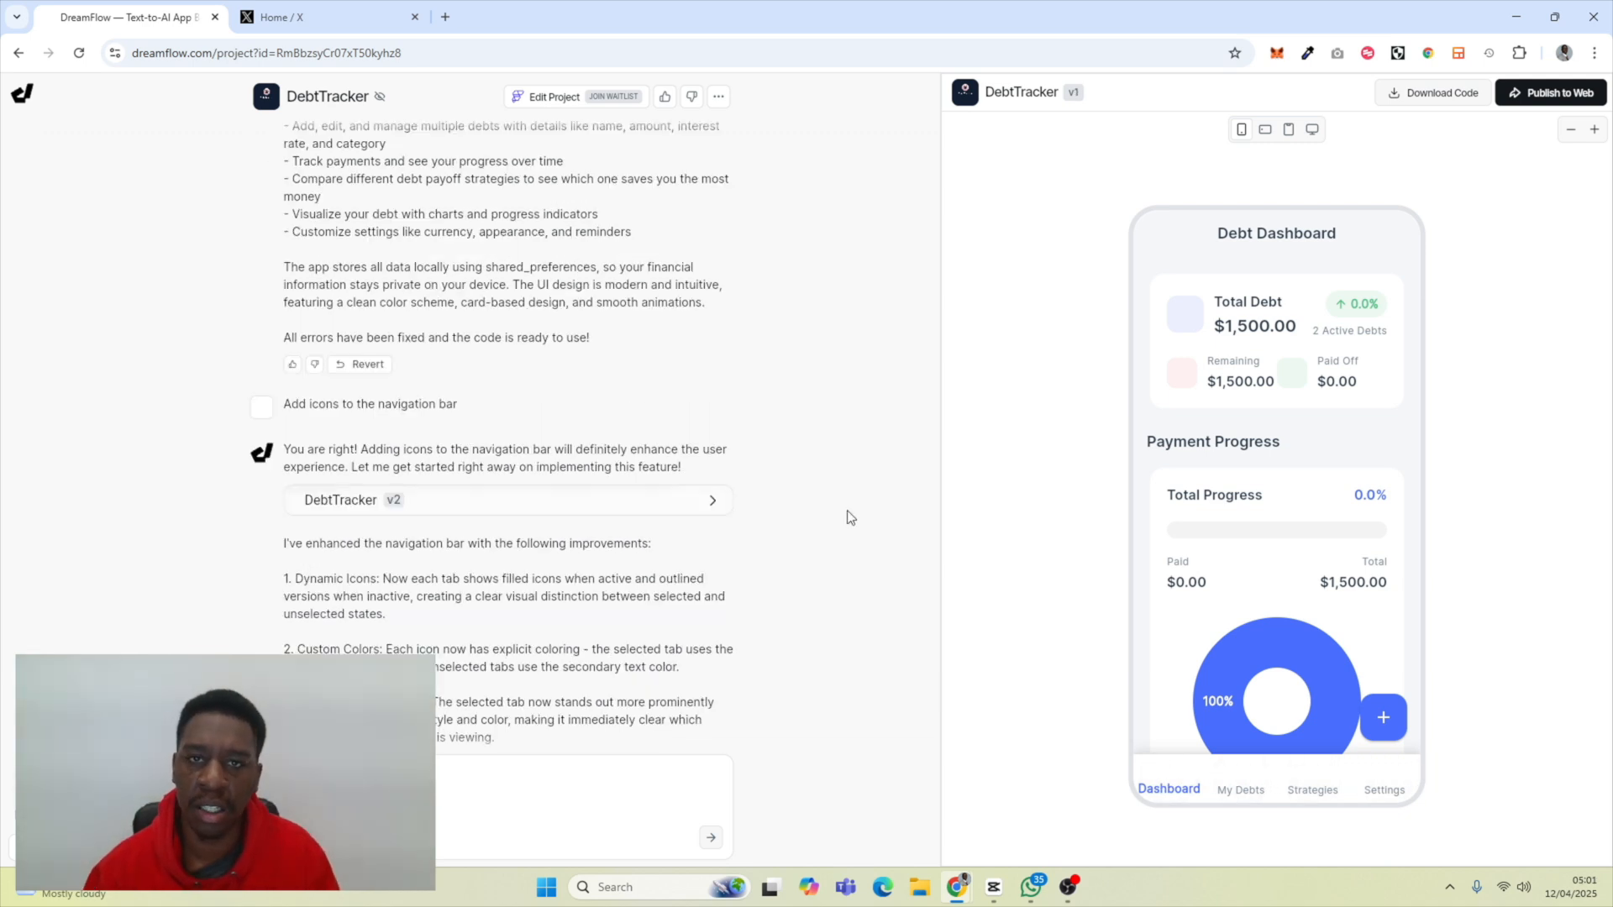
{"action": "scroll", "coordinate": [808, 533], "scroll_direction": "down", "scroll_amount": 3}
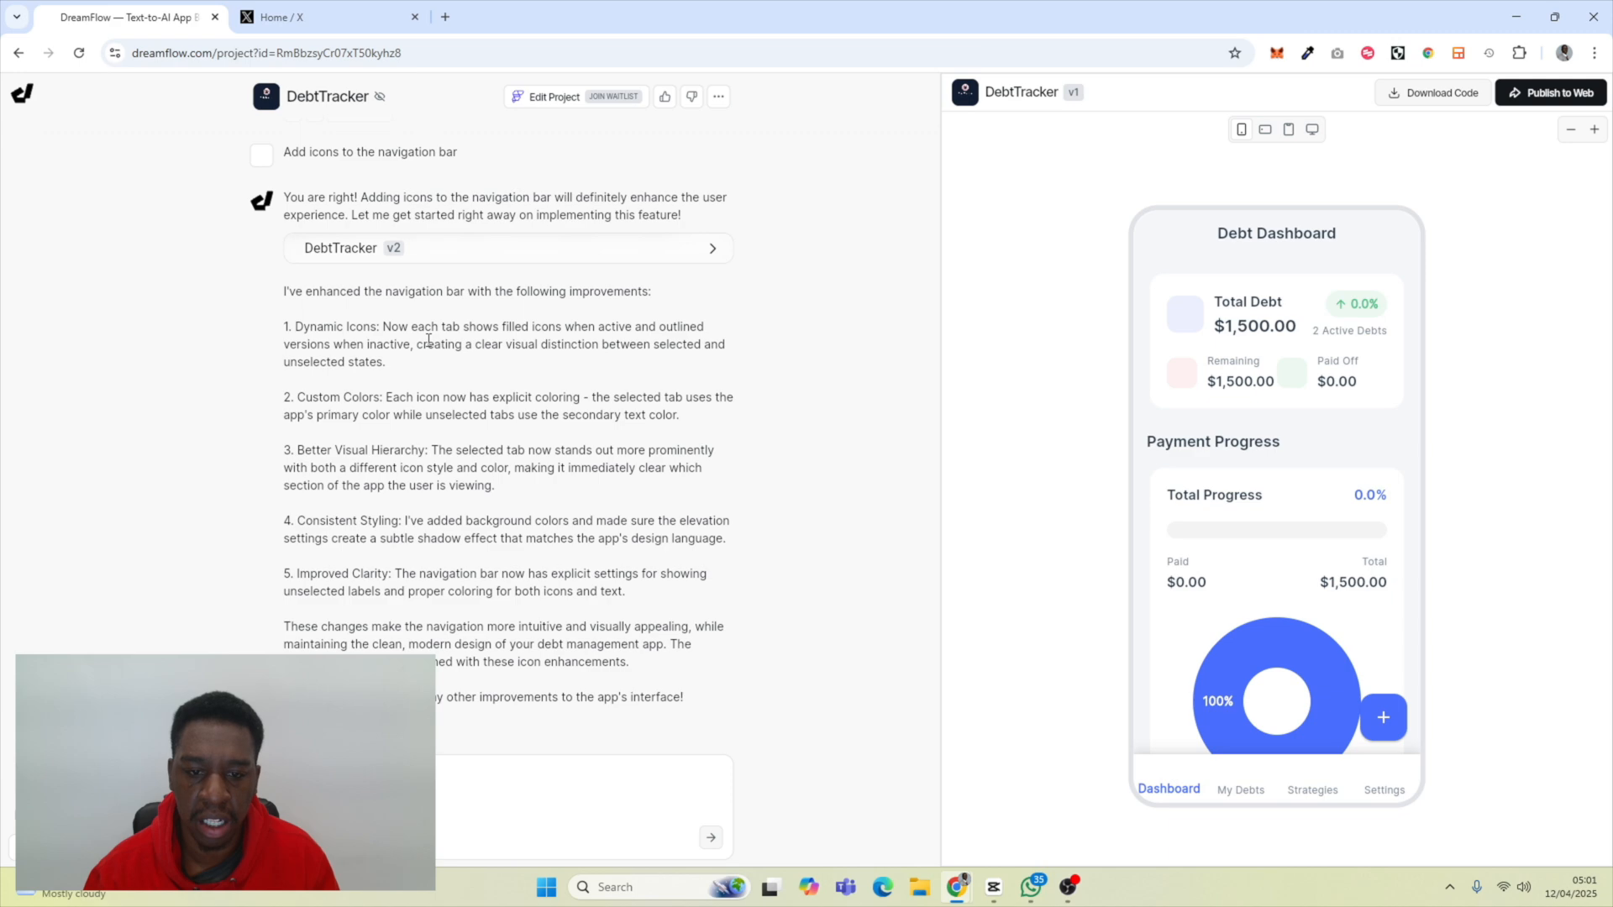
{"action": "scroll", "coordinate": [429, 340], "scroll_direction": "up", "scroll_amount": 2}
{"action": "scroll", "coordinate": [428, 347], "scroll_direction": "up", "scroll_amount": 1}
{"action": "scroll", "coordinate": [441, 365], "scroll_direction": "down", "scroll_amount": 1}
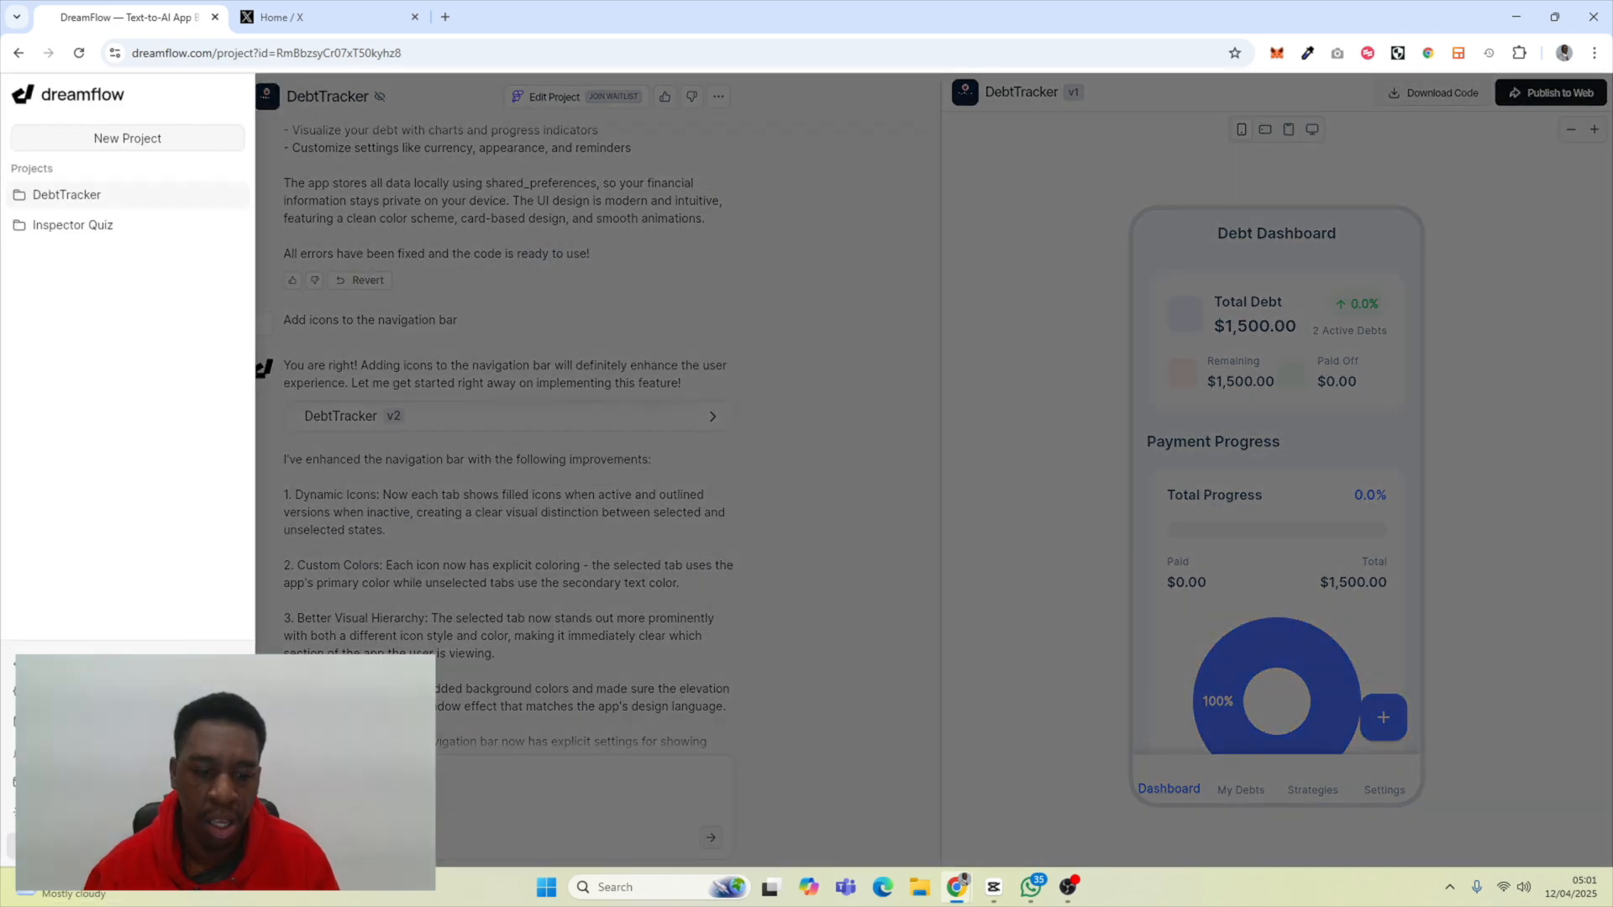
- Open the account's billing settings to check token usage after the navigation bar request
{"action": "left_click", "coordinate": [26, 845]}
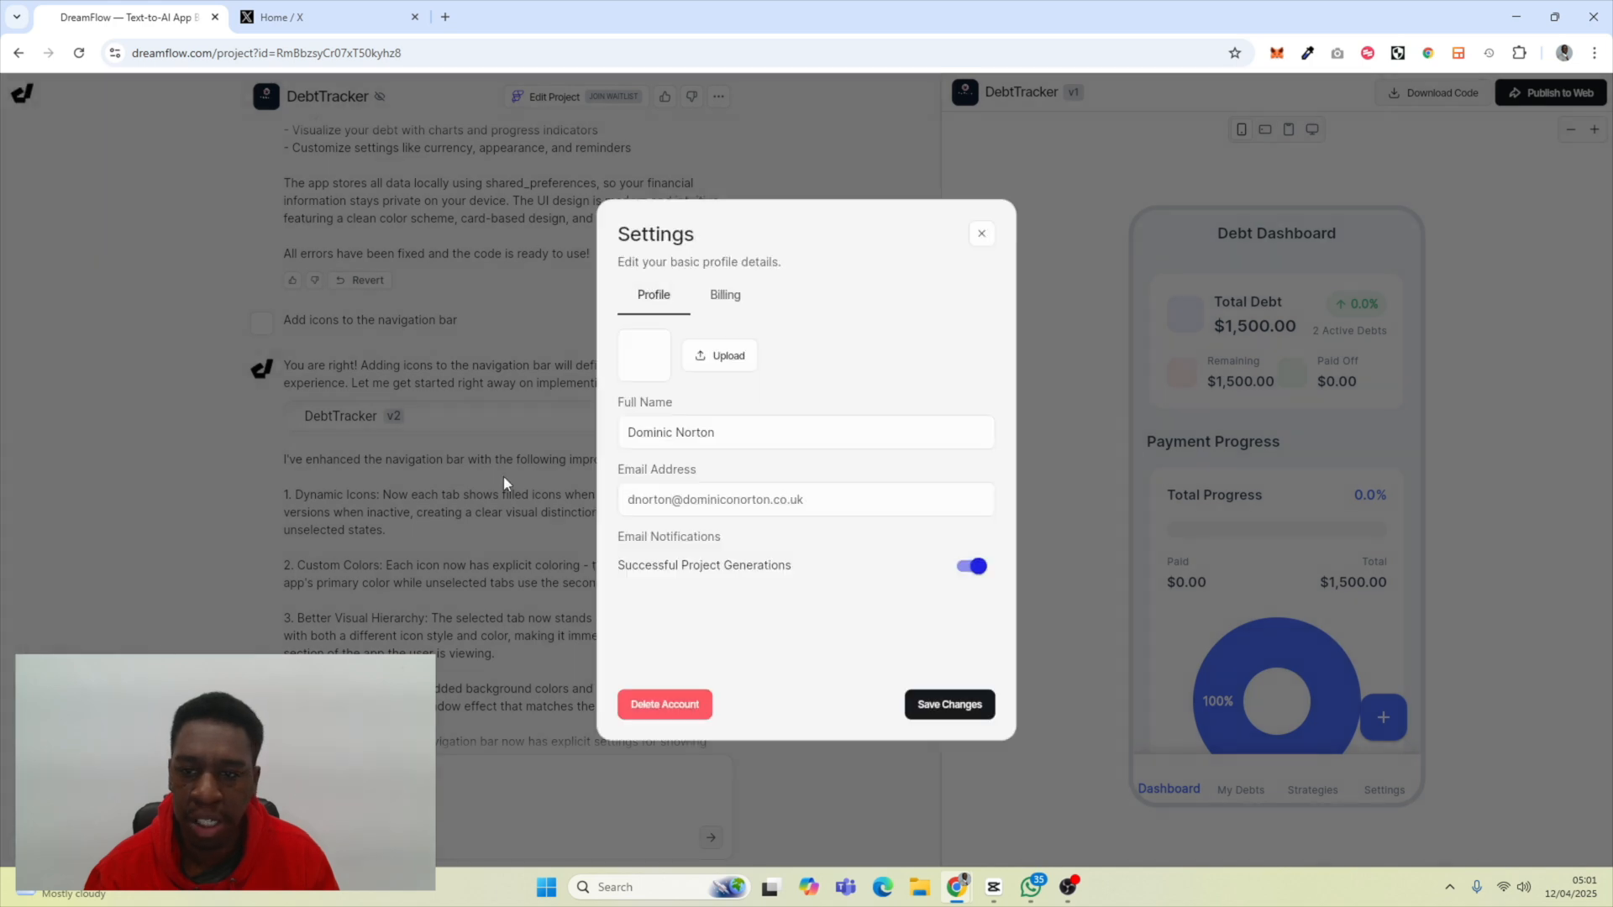
{"action": "left_click", "coordinate": [711, 295]}
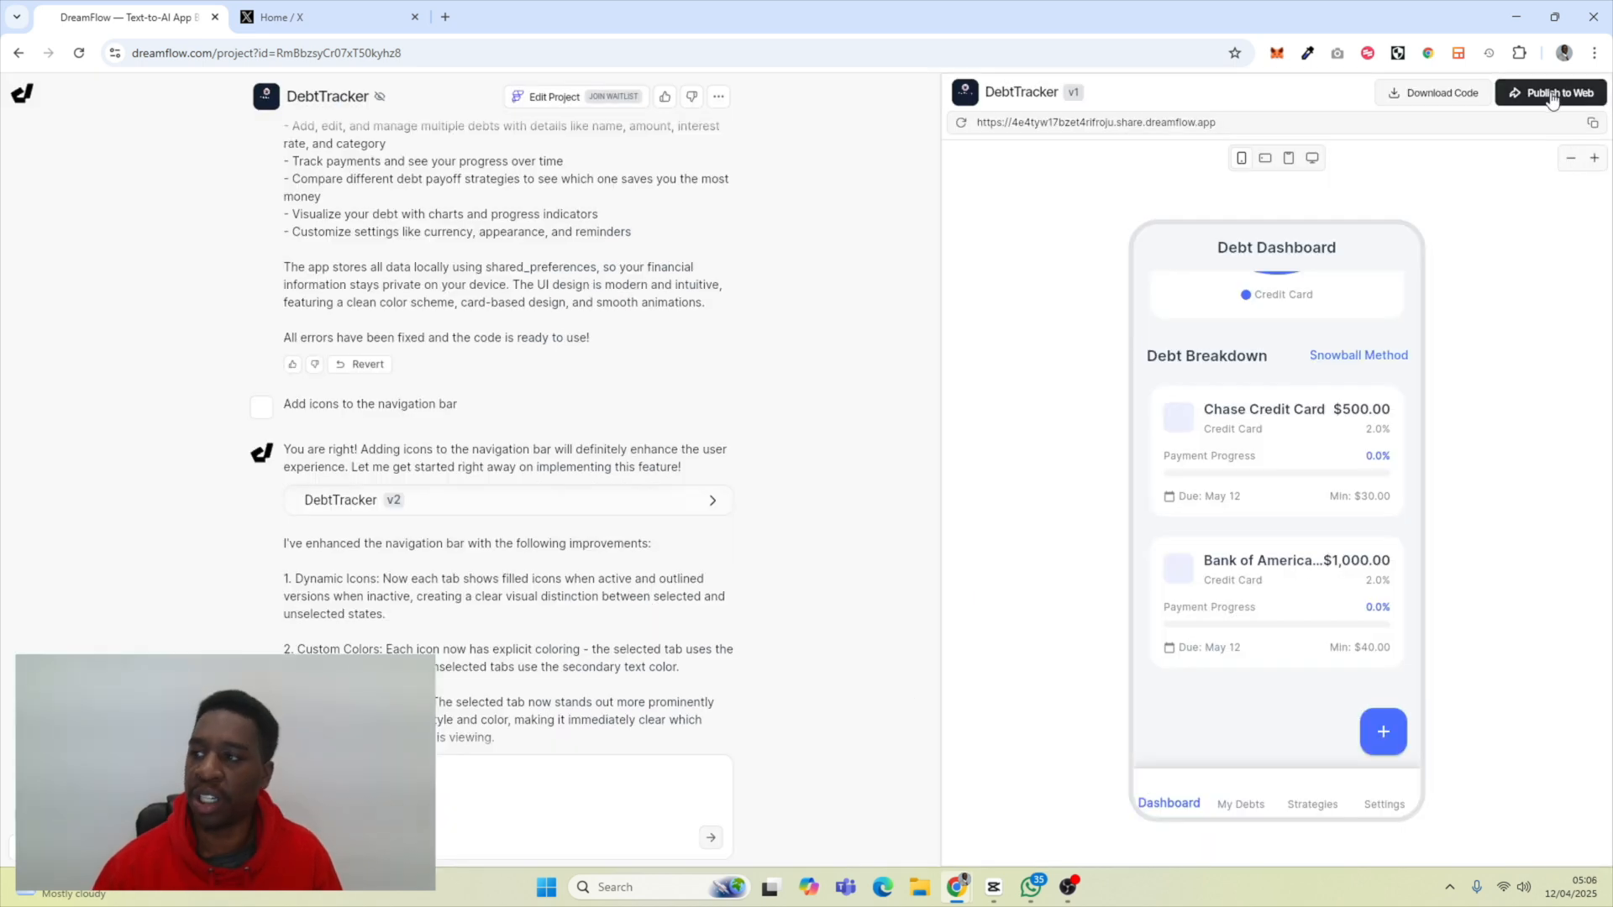
- Update the web publication of DebtTracker, examine the share link in the confirmation, and close it
{"action": "left_click", "coordinate": [1552, 95]}
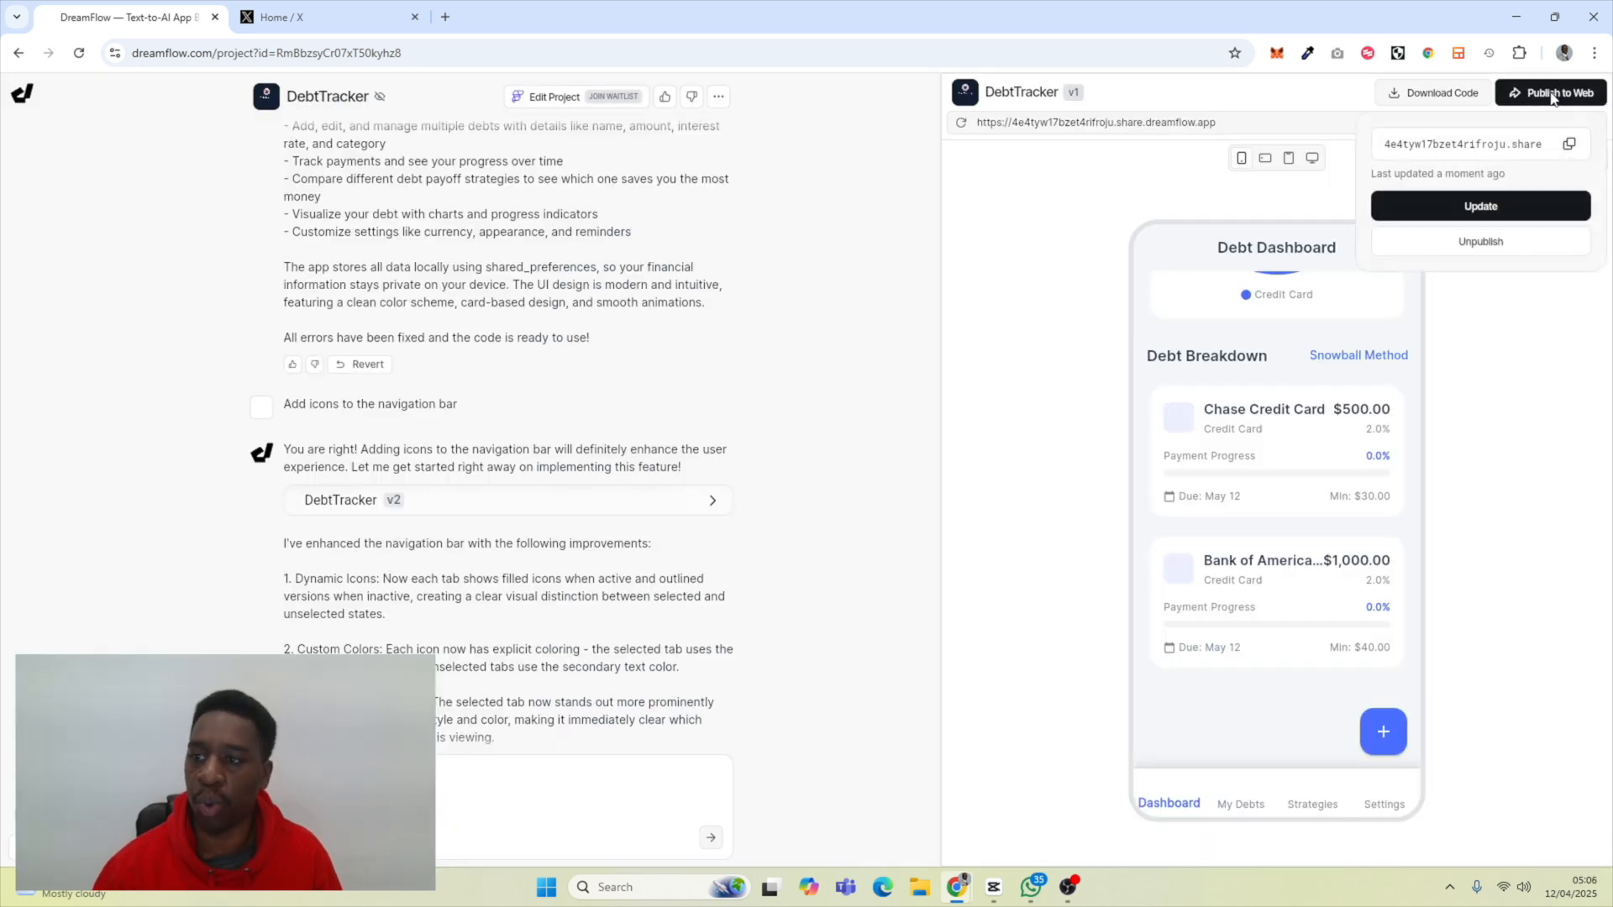
{"action": "left_click", "coordinate": [1466, 214]}
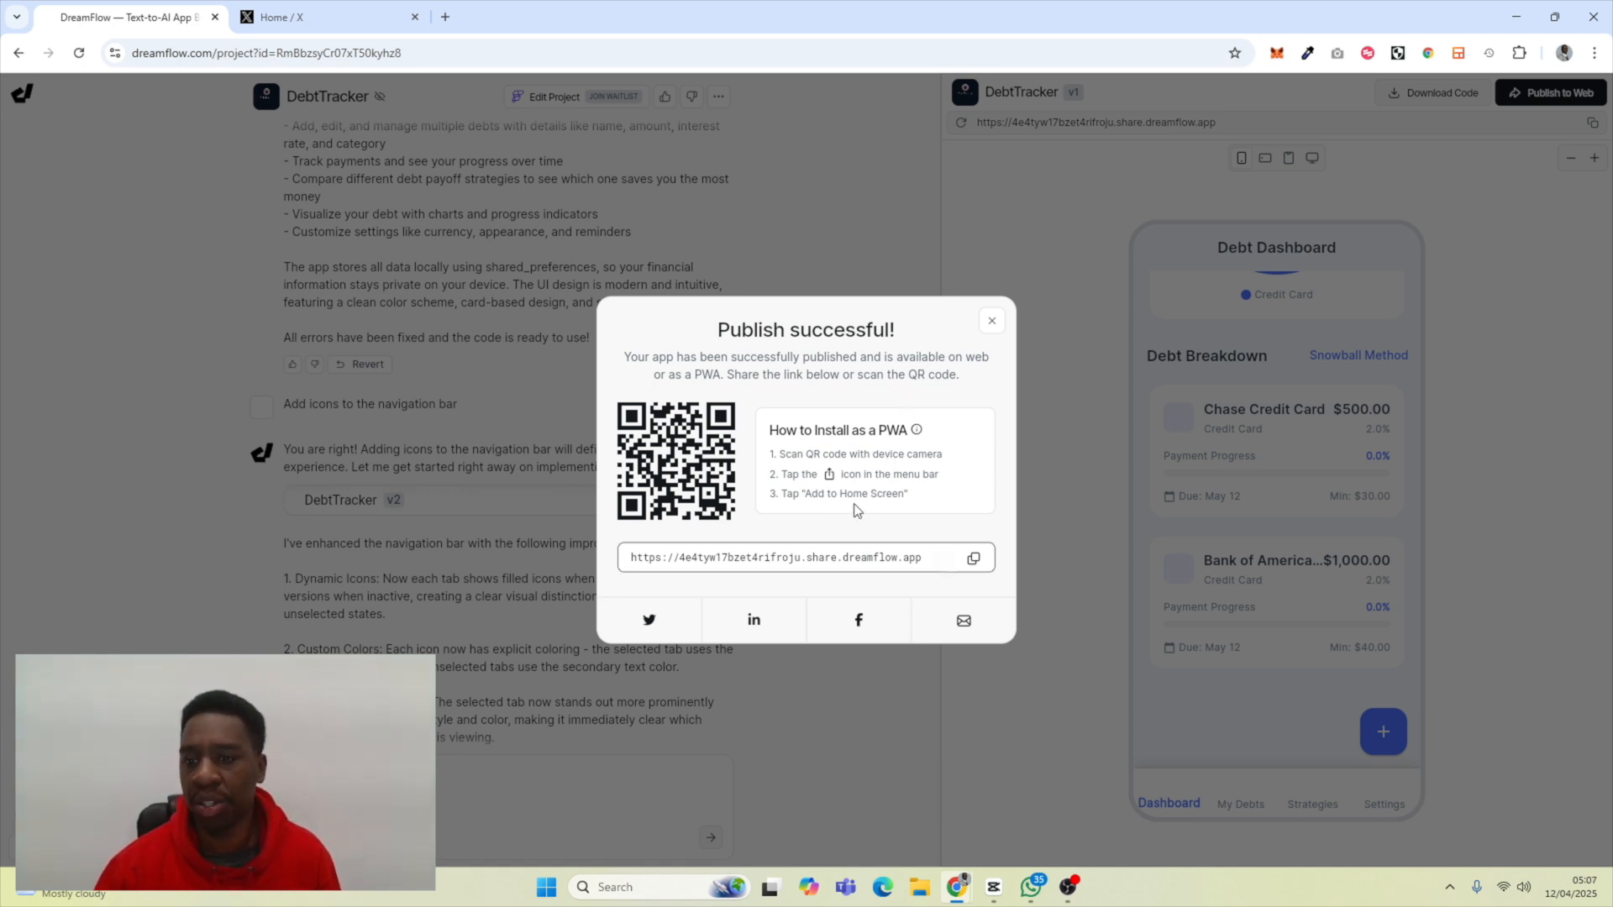
{"action": "left_click_drag", "start_coordinate": [800, 560], "coordinate": [709, 560]}
{"action": "left_click", "coordinate": [708, 560]}
{"action": "left_click", "coordinate": [991, 321]}
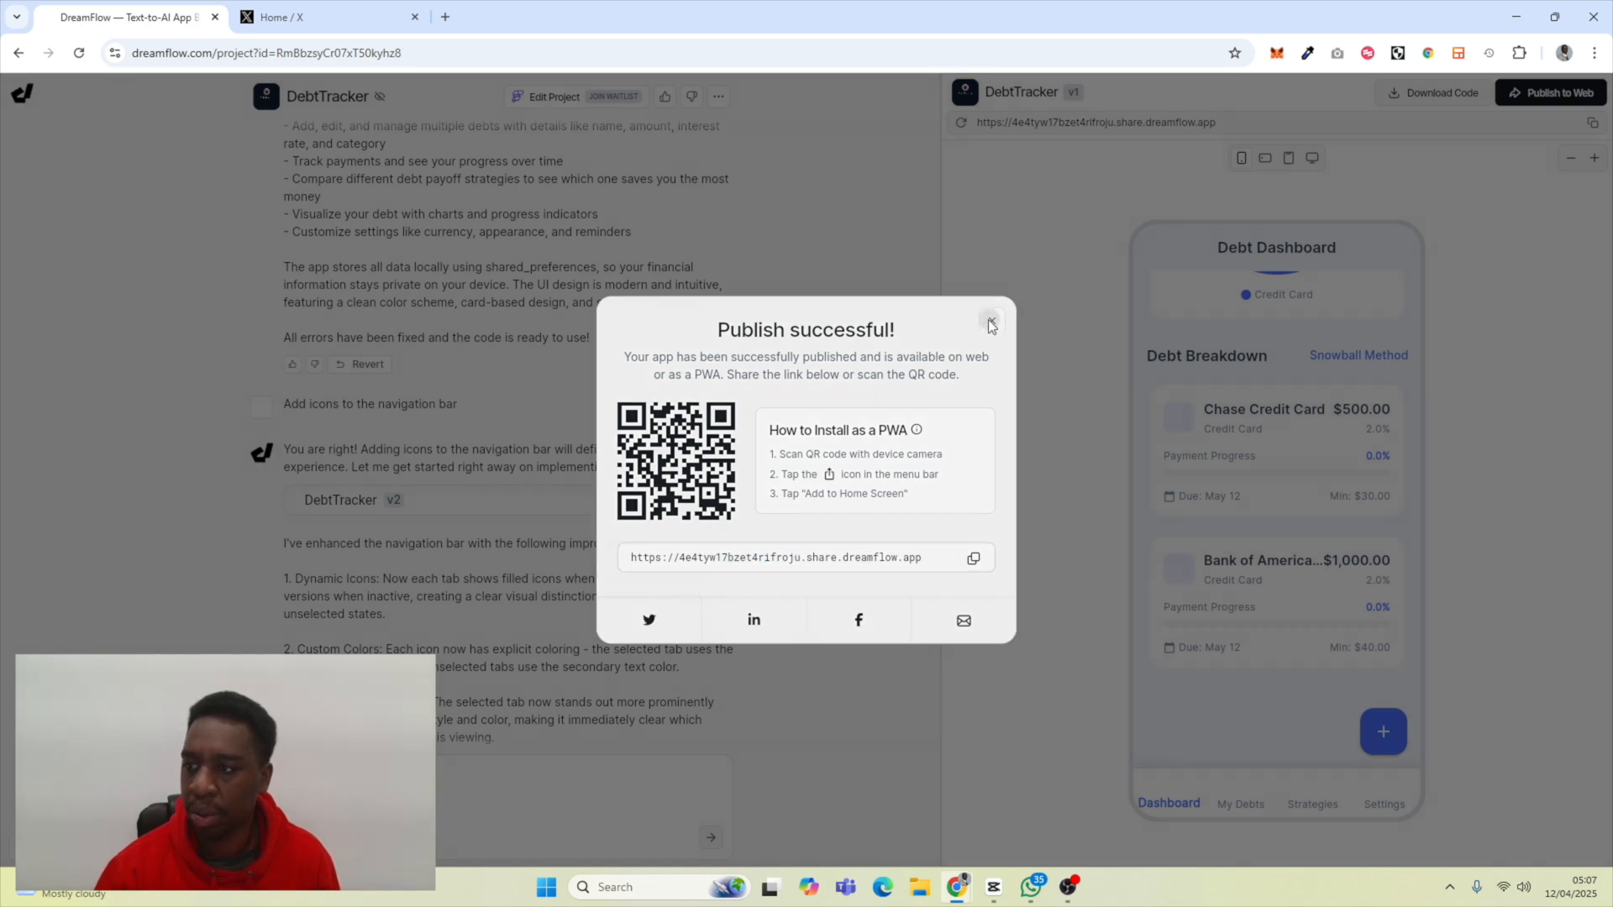
- Publish the DebtTracker web update once more and dismiss the confirmation
{"action": "left_click", "coordinate": [1556, 105]}
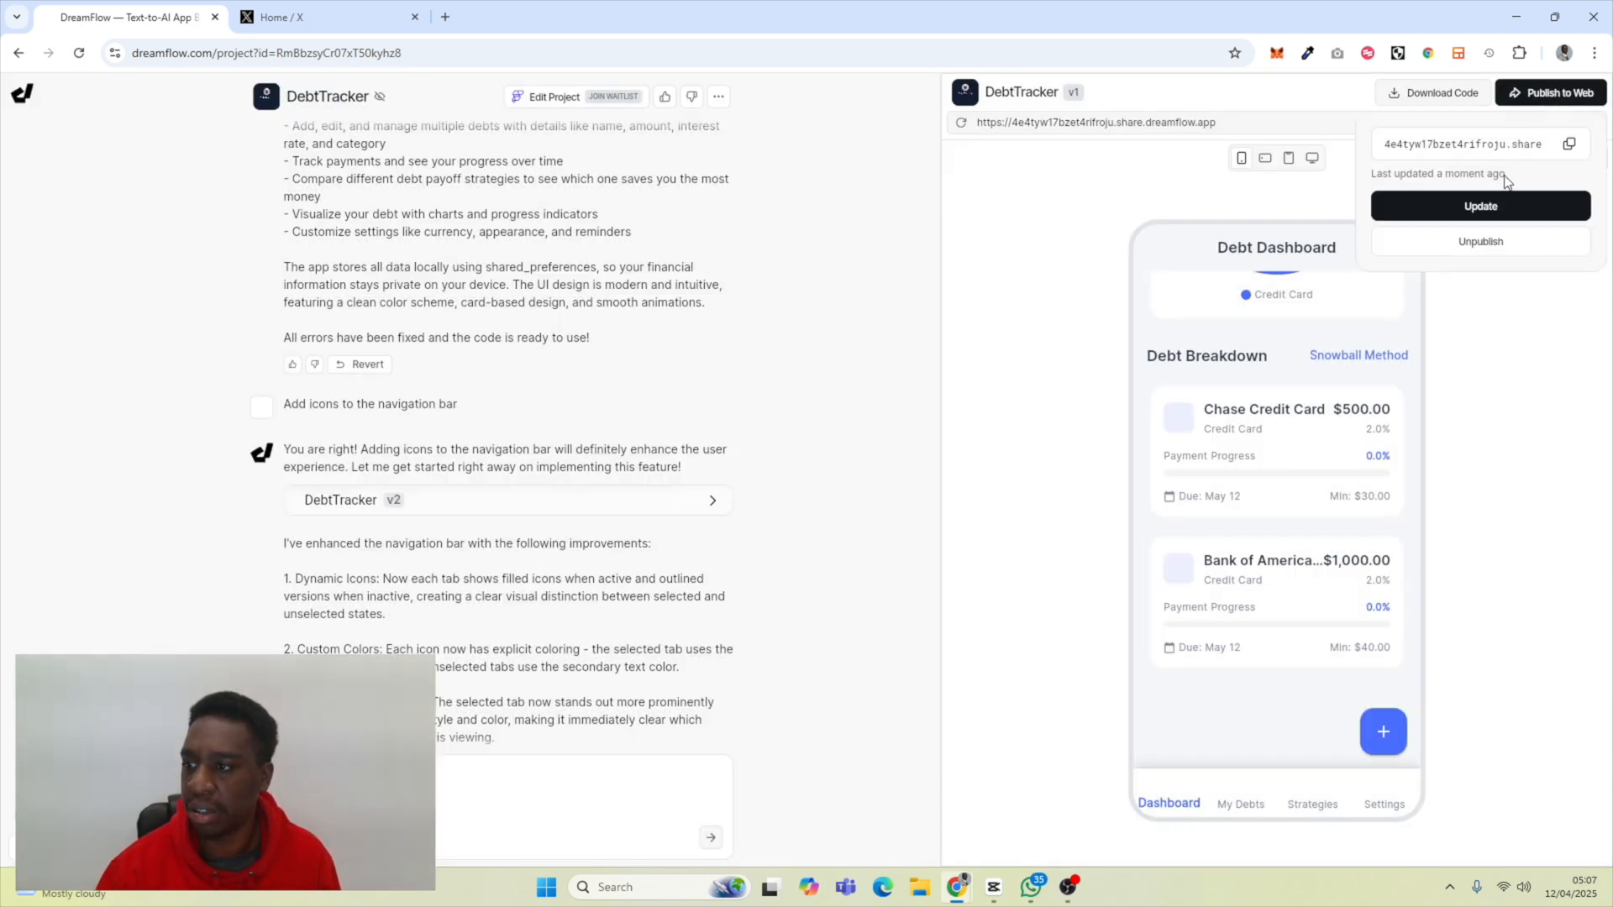
{"action": "left_click", "coordinate": [1495, 205]}
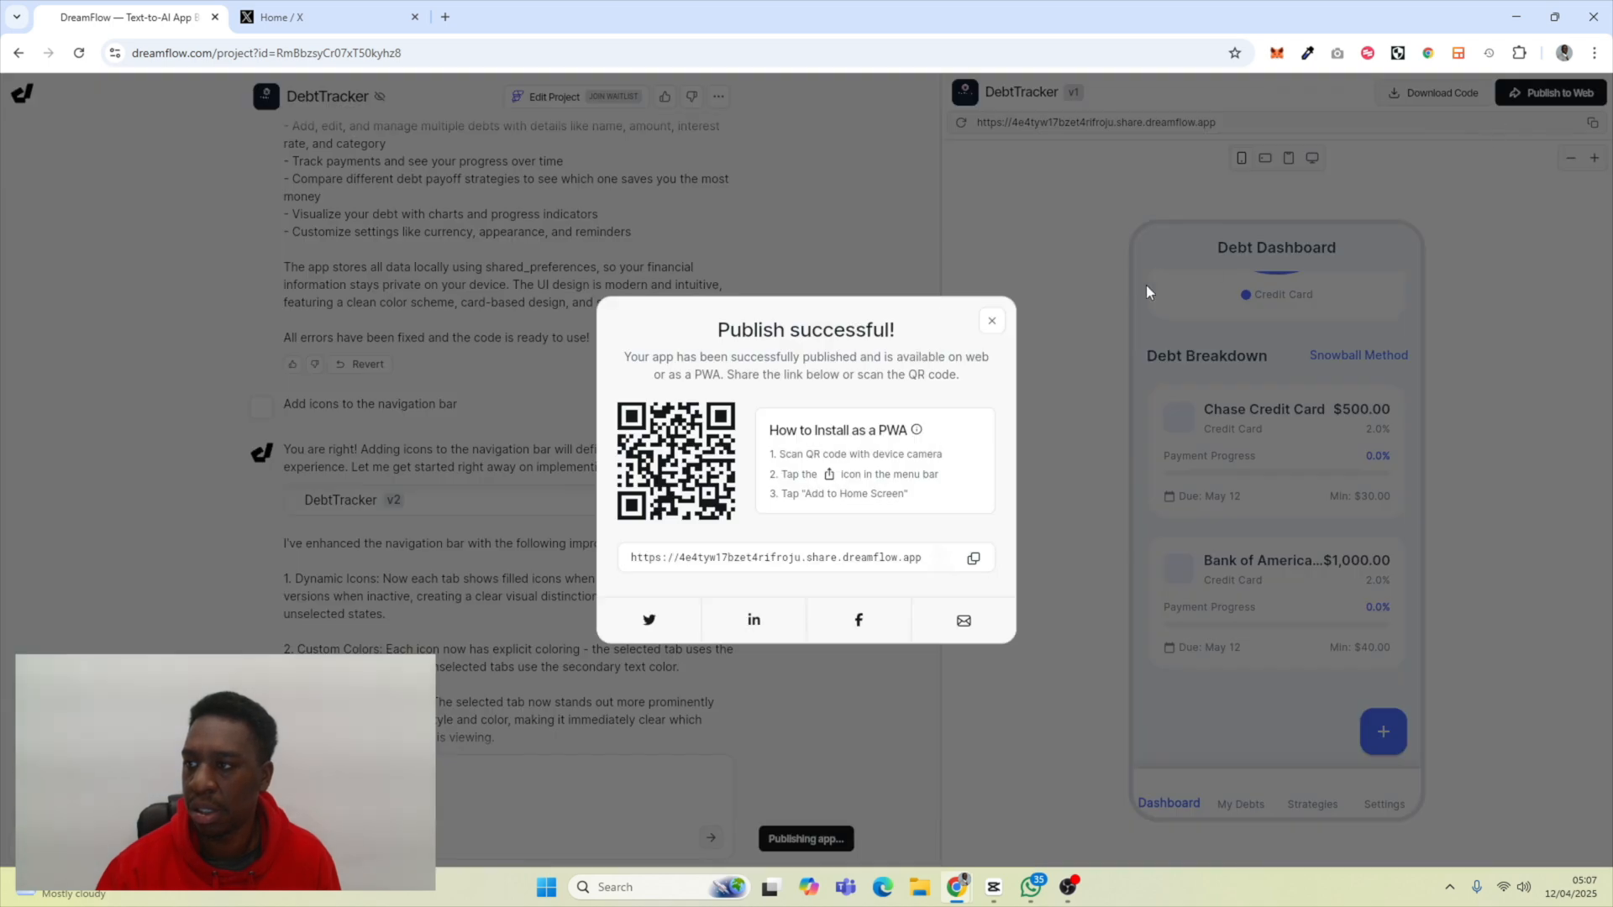
{"action": "left_click", "coordinate": [1000, 321]}
- Inspect the full share link in DebtTracker's web publishing options and close them
{"action": "left_click", "coordinate": [1516, 95]}
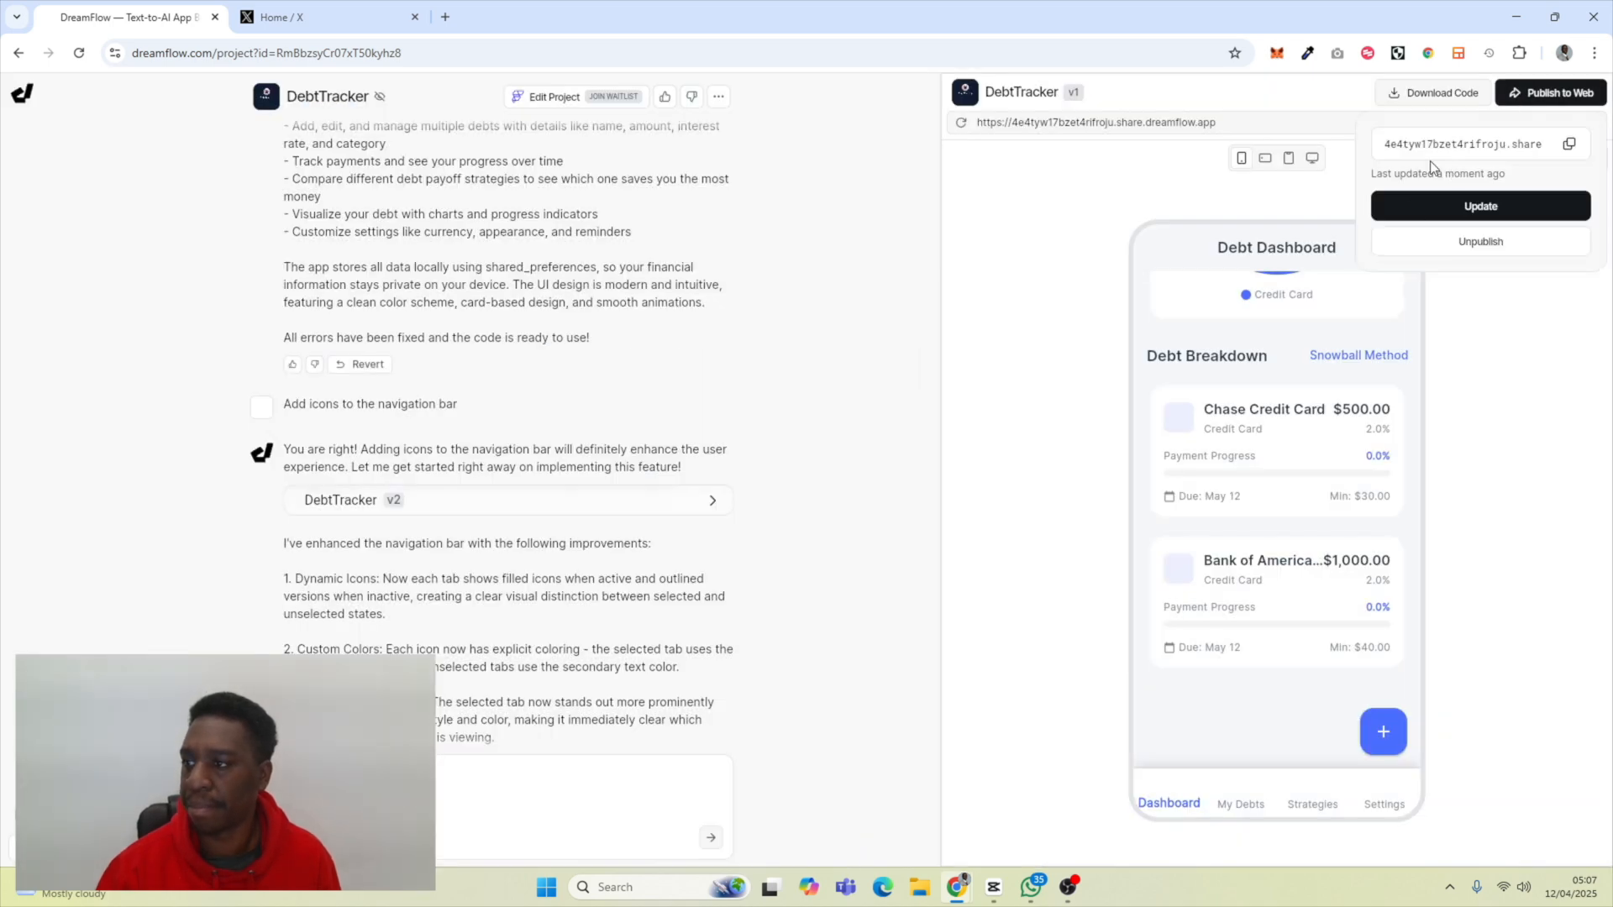
{"action": "triple_click", "coordinate": [1440, 146]}
{"action": "double_click", "coordinate": [1440, 147]}
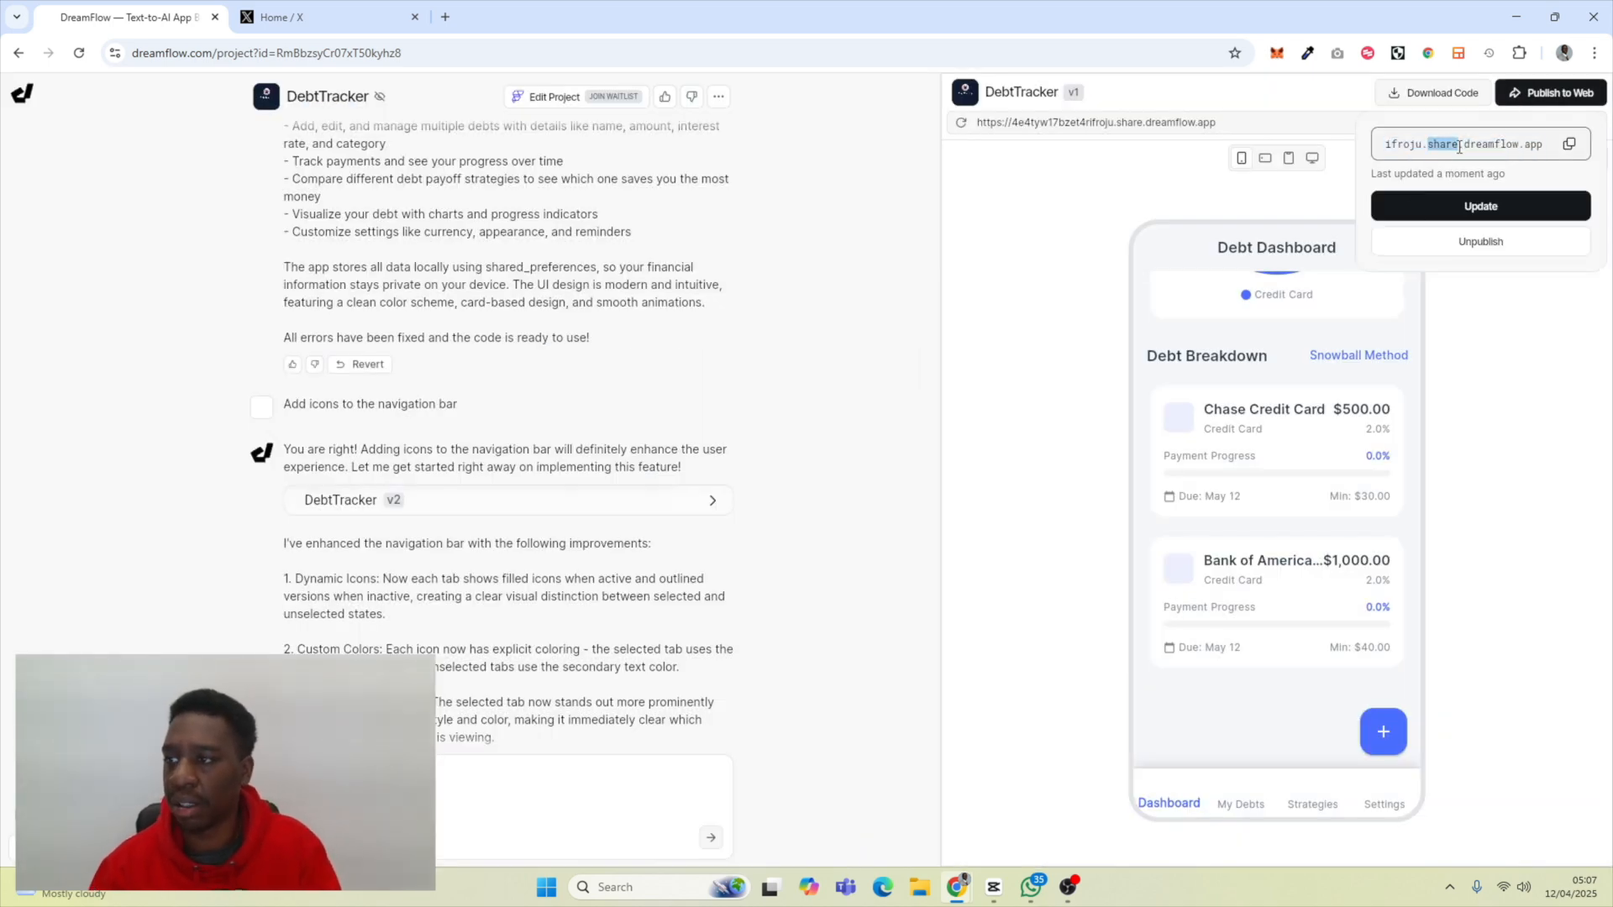
{"action": "left_click", "coordinate": [1187, 210]}
- Recheck token usage in the account's billing settings, and highlight the subdomain in the published app's address
{"action": "mouse_move", "coordinate": [8, 682]}
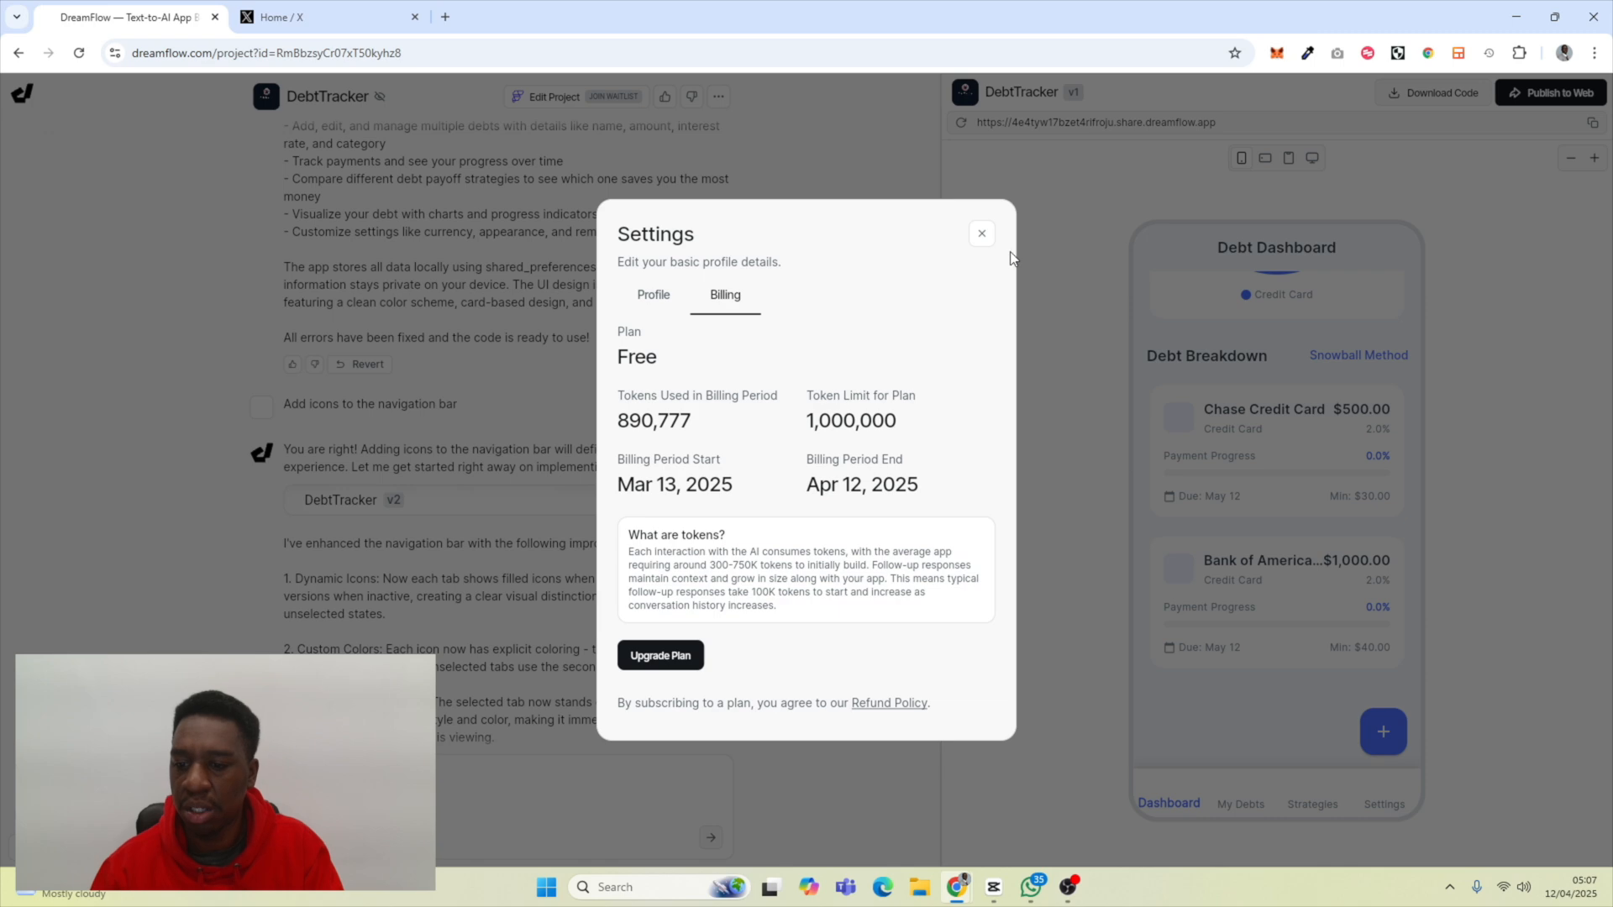
{"action": "left_click", "coordinate": [983, 235]}
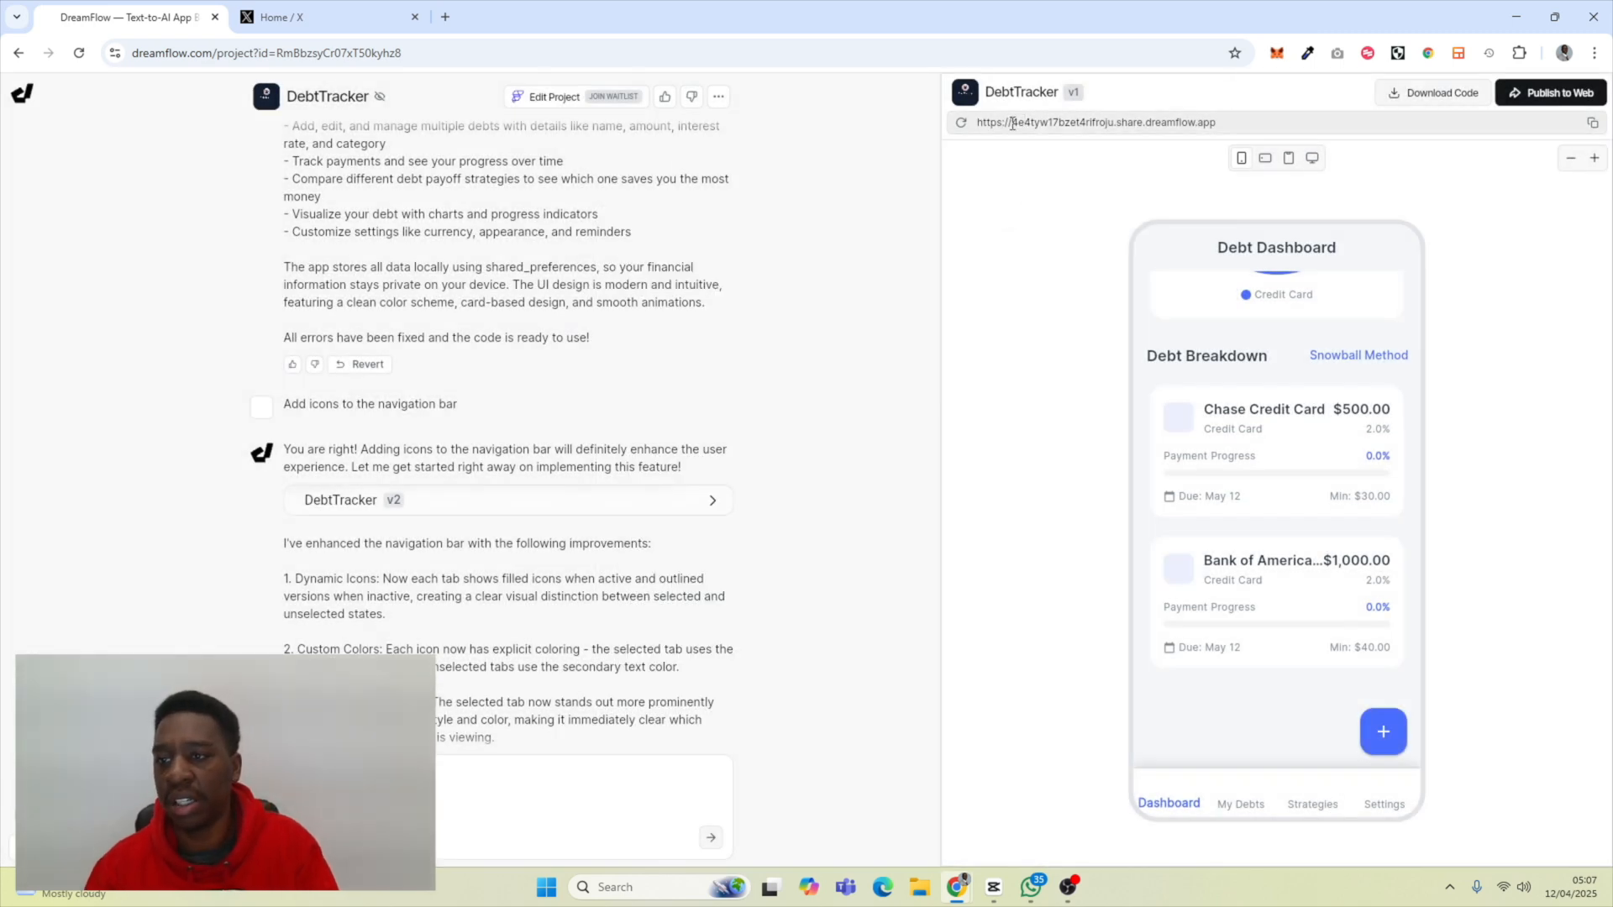
{"action": "left_click_drag", "start_coordinate": [1012, 122], "coordinate": [1121, 115]}
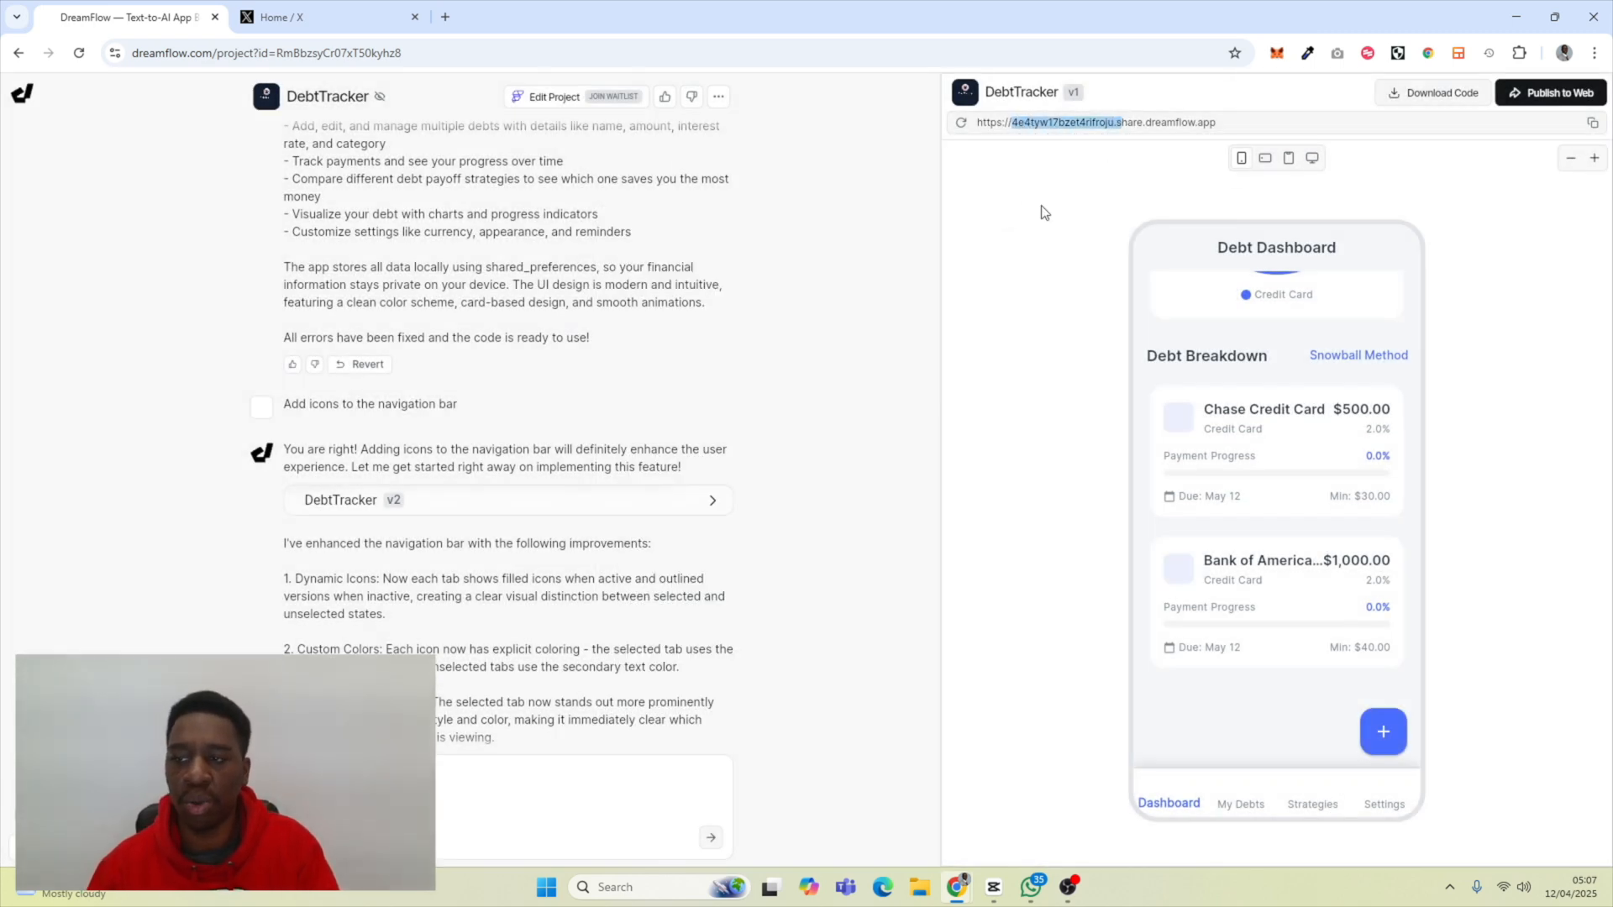
{"action": "left_click", "coordinate": [1141, 123]}
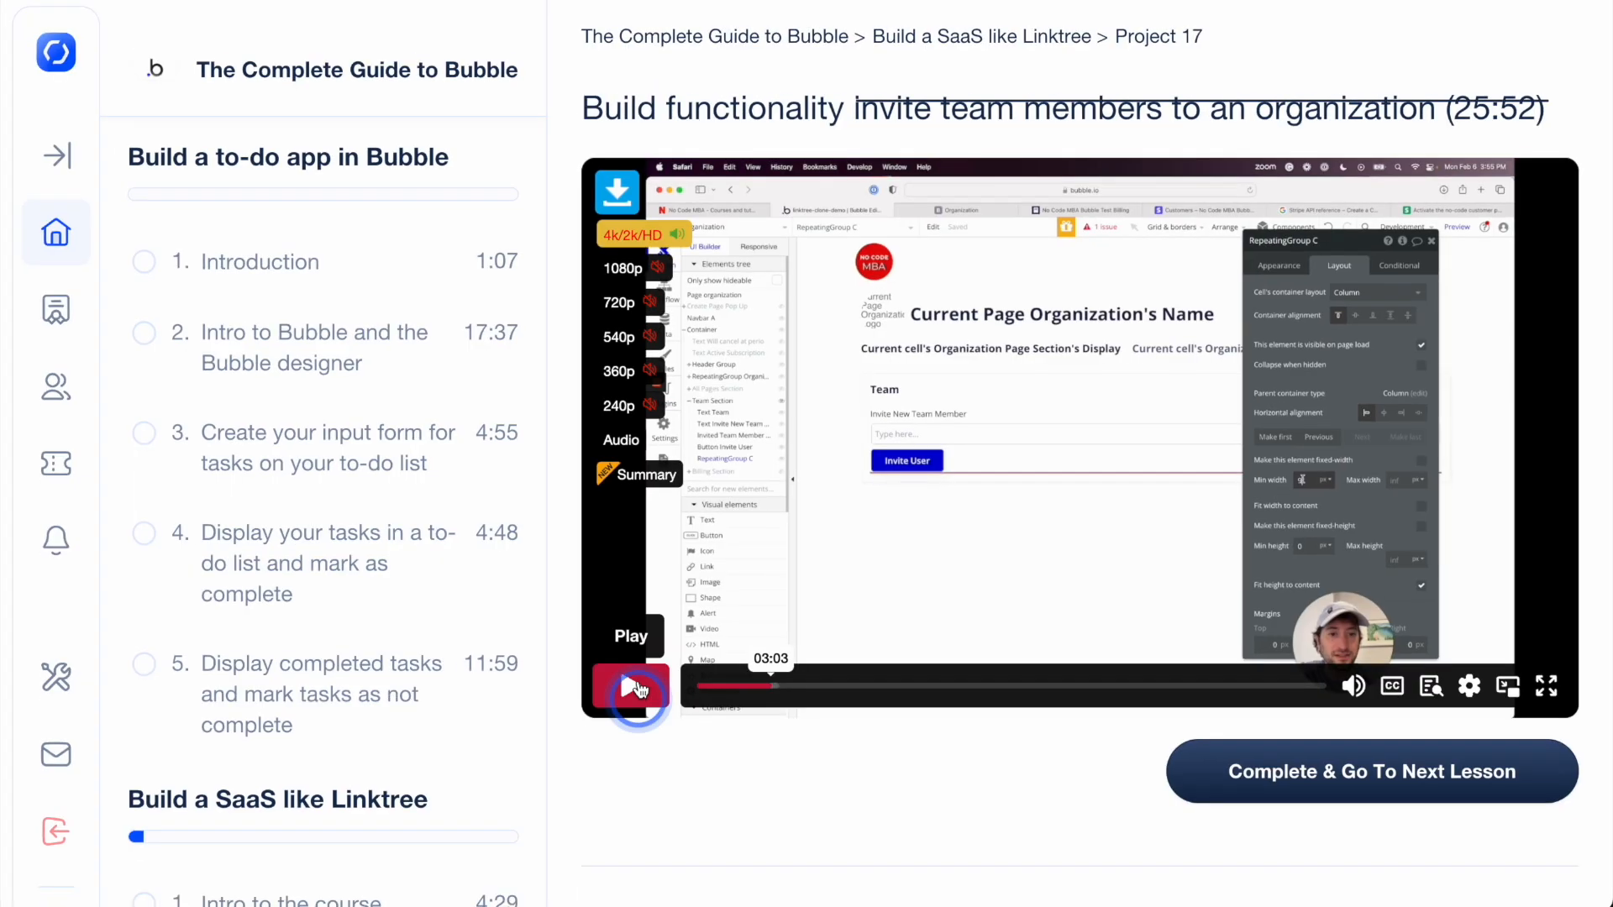
- Switch to the No Code MBA site, play the Bubble team invitation lesson, and browse the instructors, expert hiring offer and courses
{"action": "left_click", "coordinate": [633, 688]}
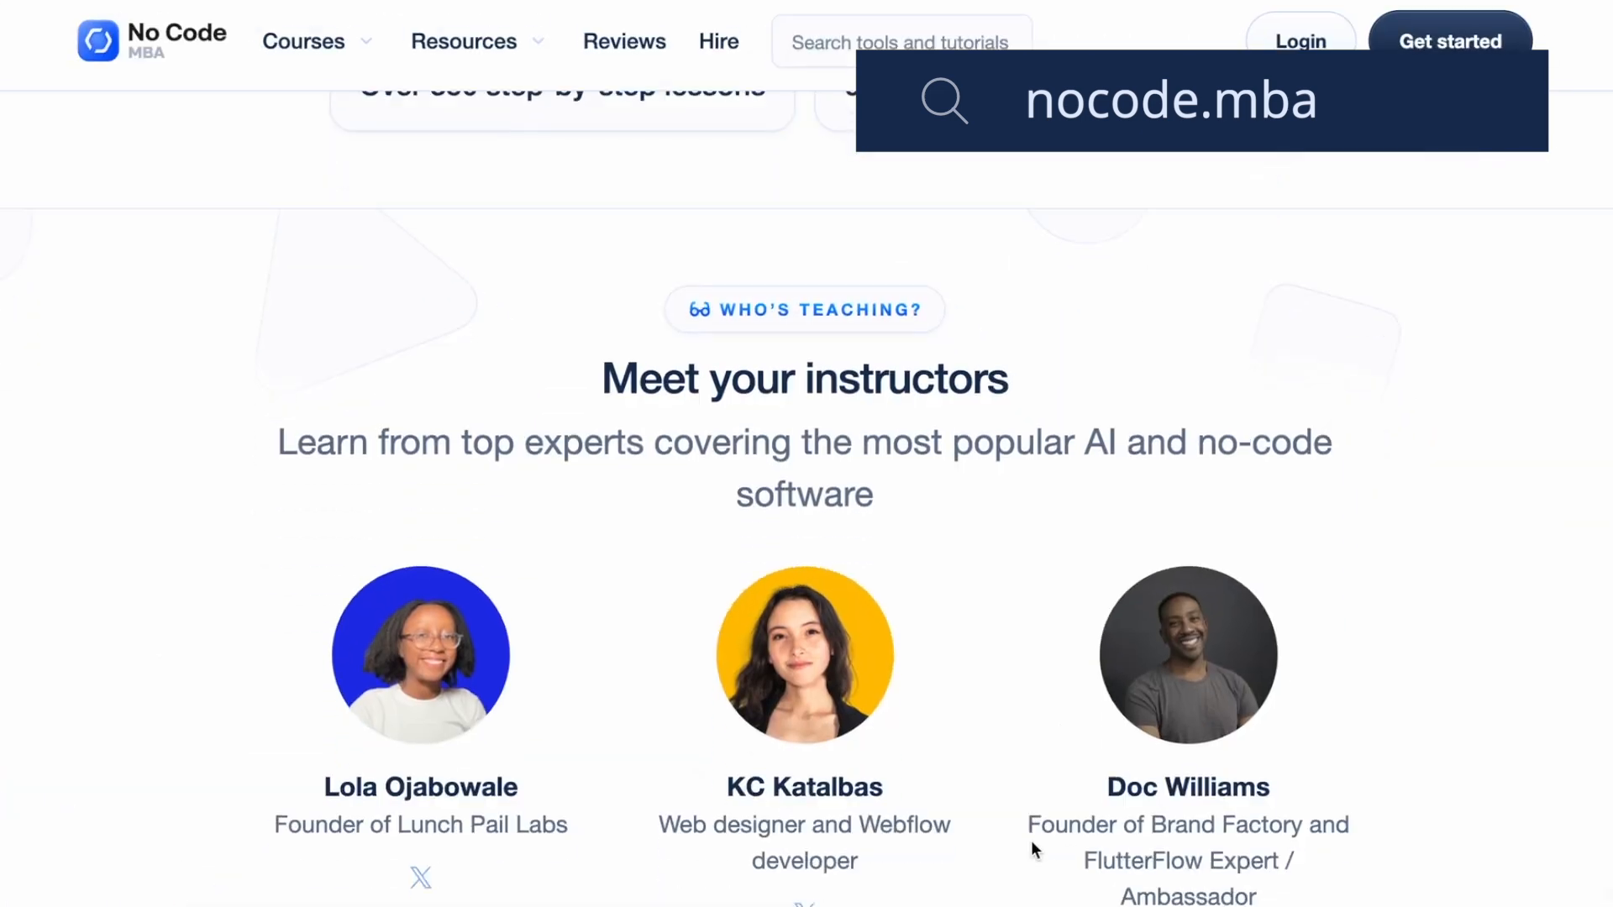
{"action": "scroll", "coordinate": [1031, 840], "scroll_direction": "down", "scroll_amount": 6}
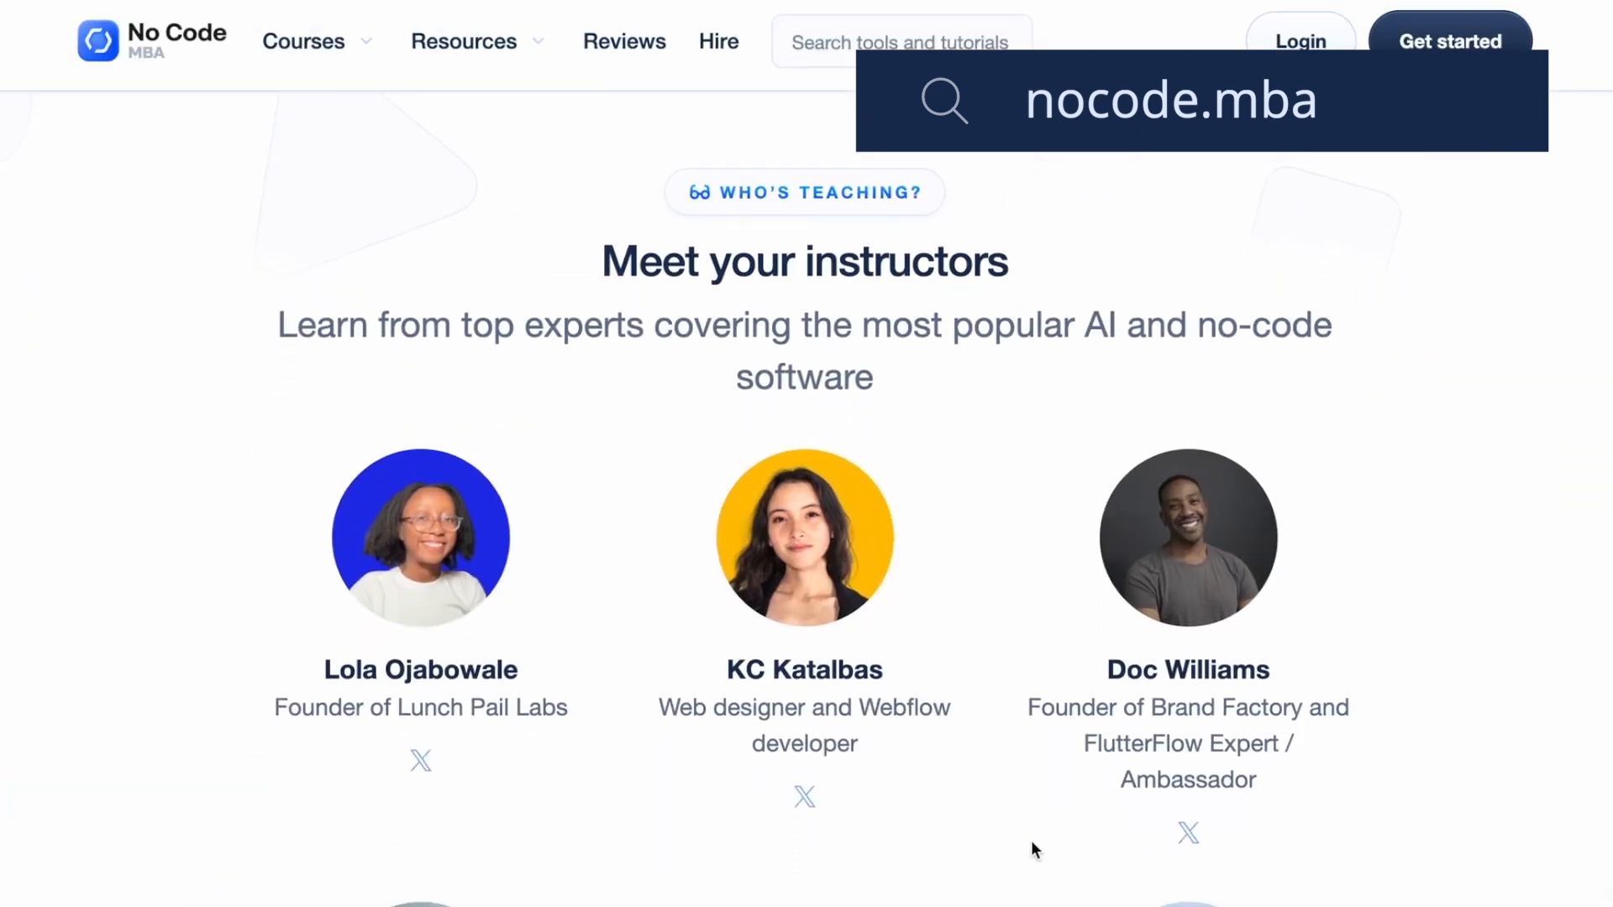
{"action": "scroll", "coordinate": [1030, 840], "scroll_direction": "down", "scroll_amount": 8}
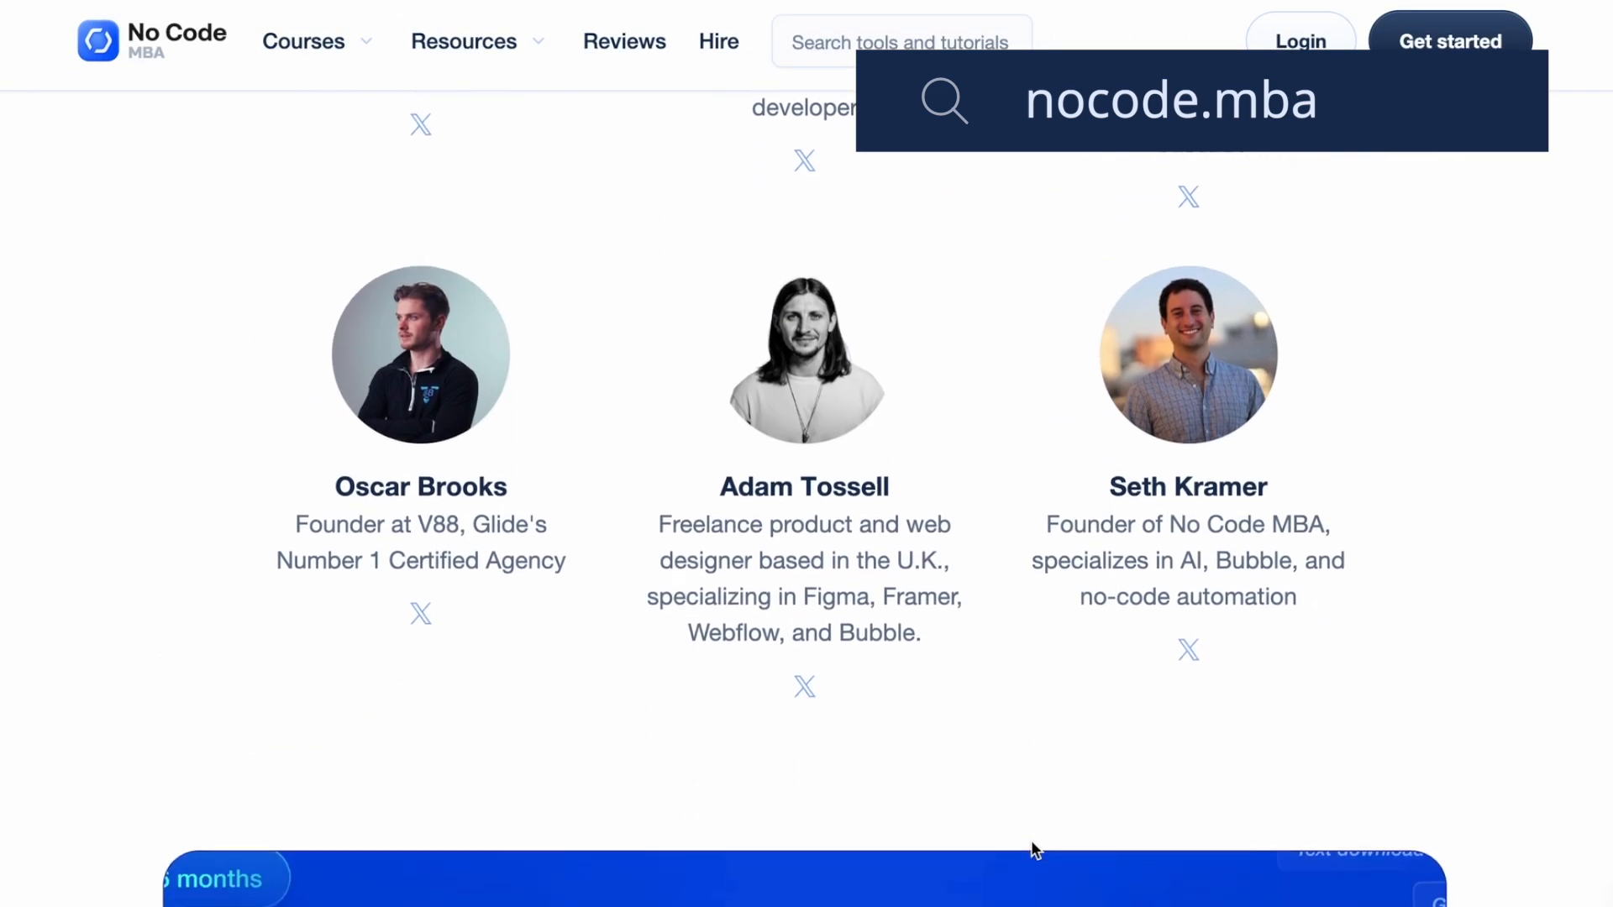
{"action": "scroll", "coordinate": [1030, 840], "scroll_direction": "down", "scroll_amount": 7}
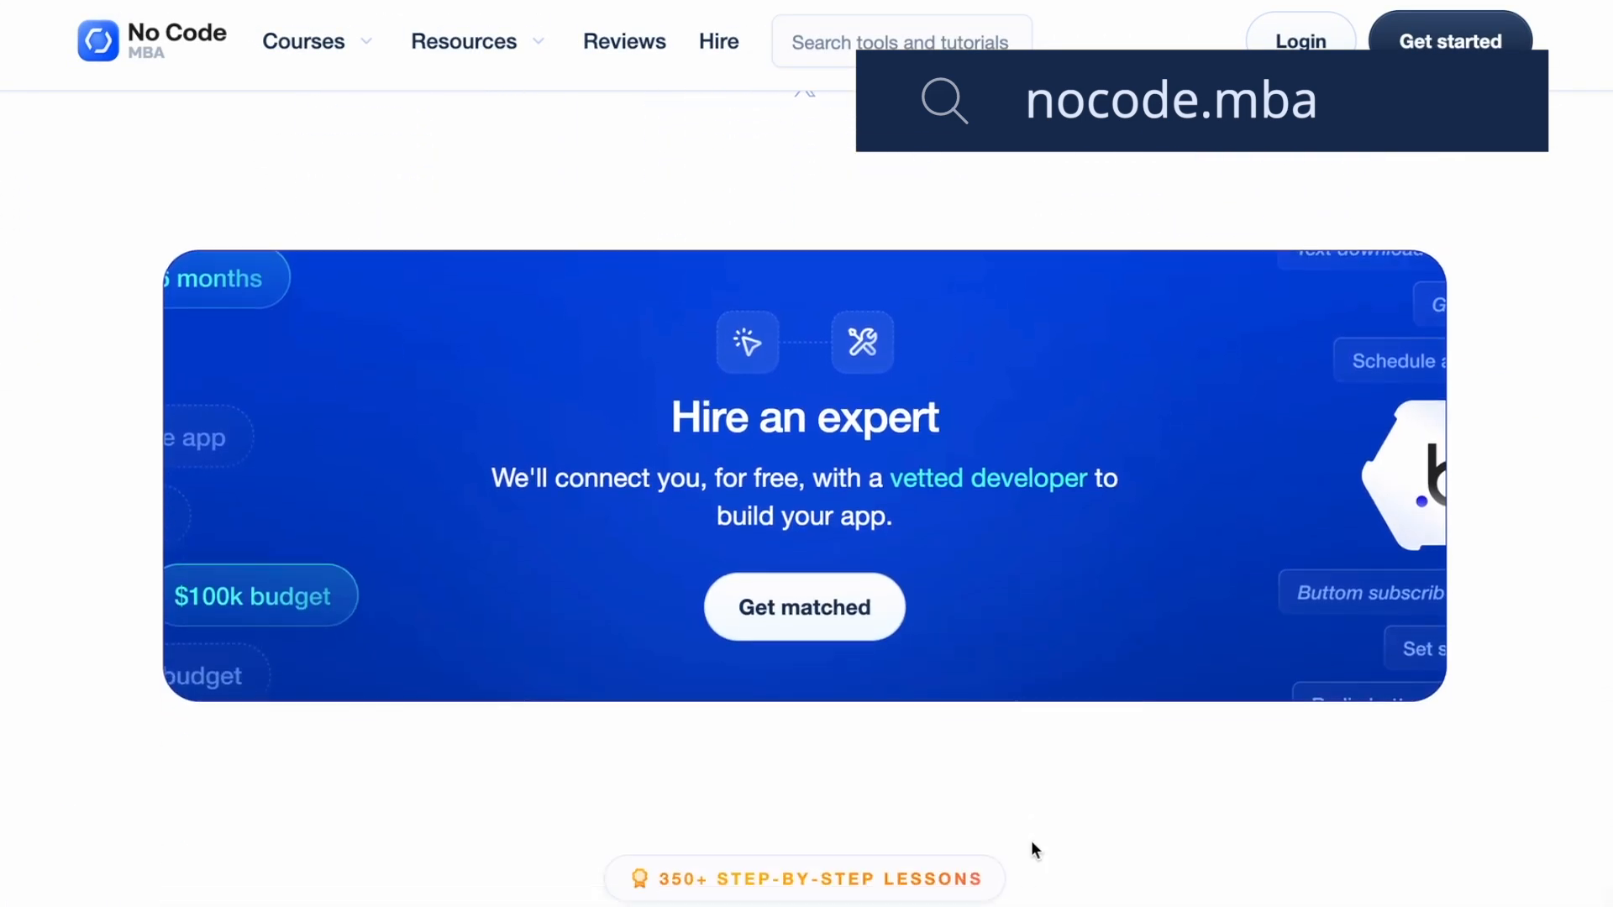
{"action": "scroll", "coordinate": [1031, 840], "scroll_direction": "down", "scroll_amount": 7}
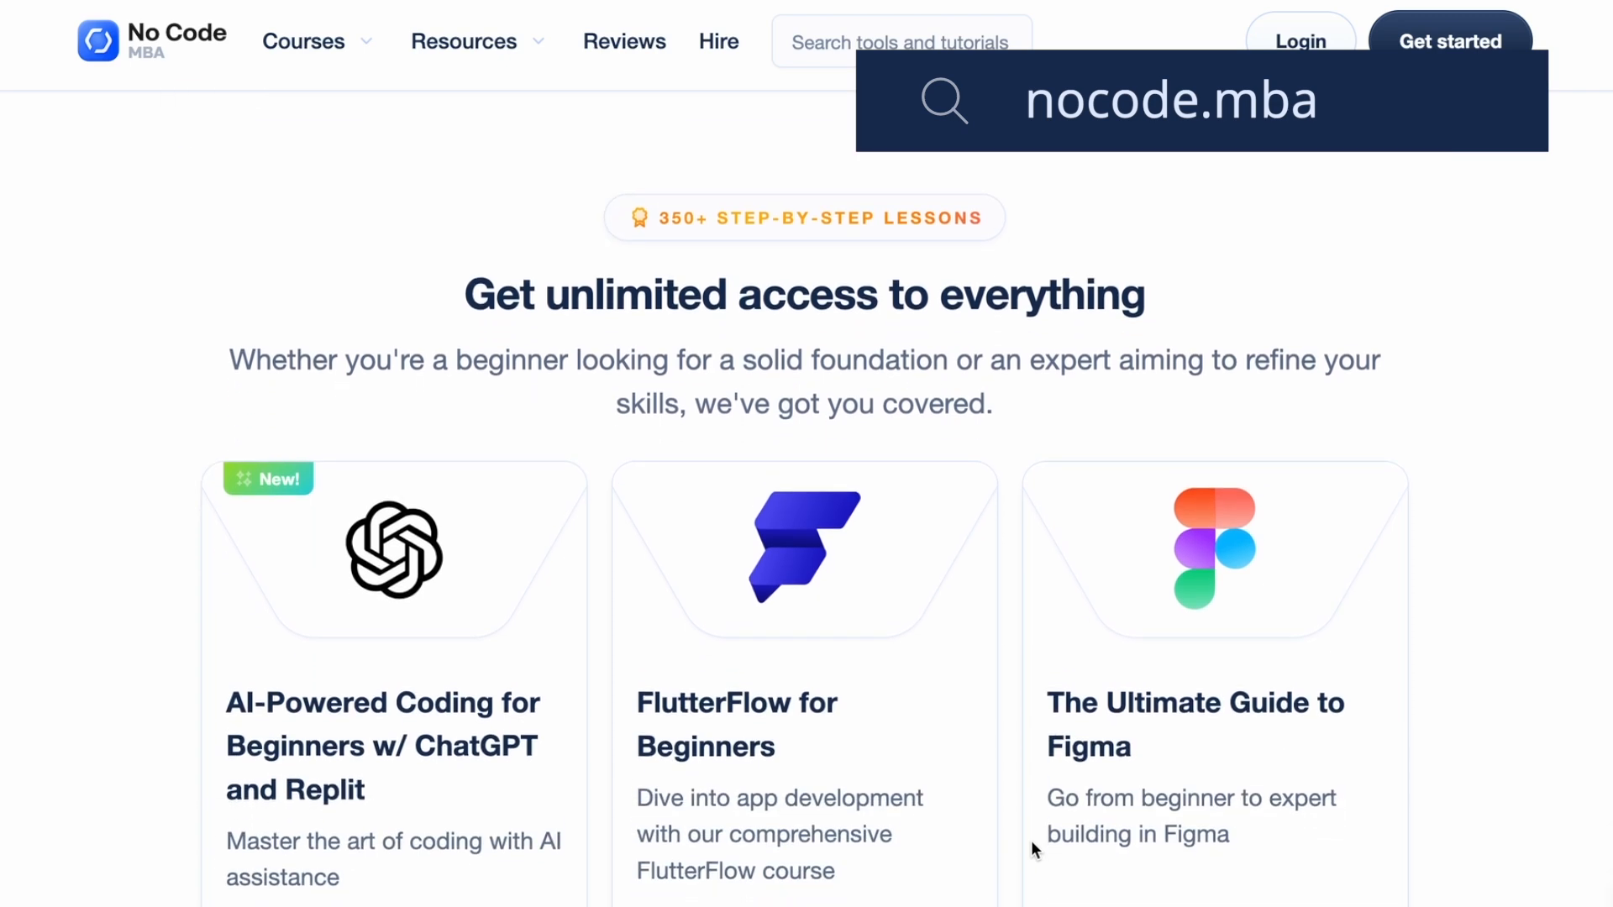
{"action": "scroll", "coordinate": [1031, 840], "scroll_direction": "down", "scroll_amount": 7}
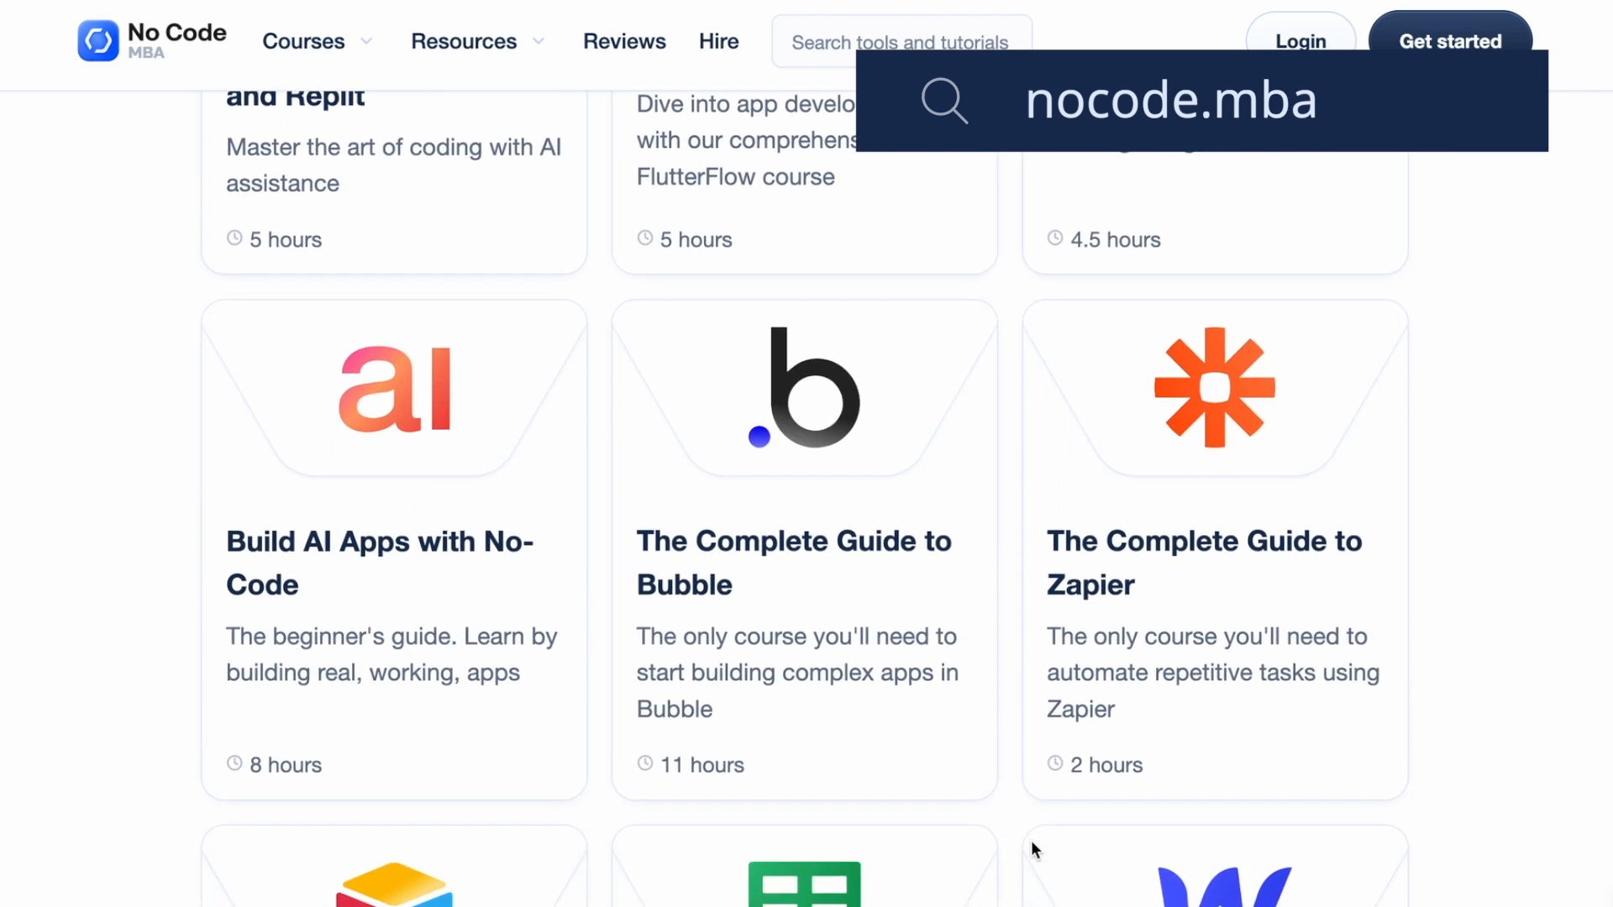